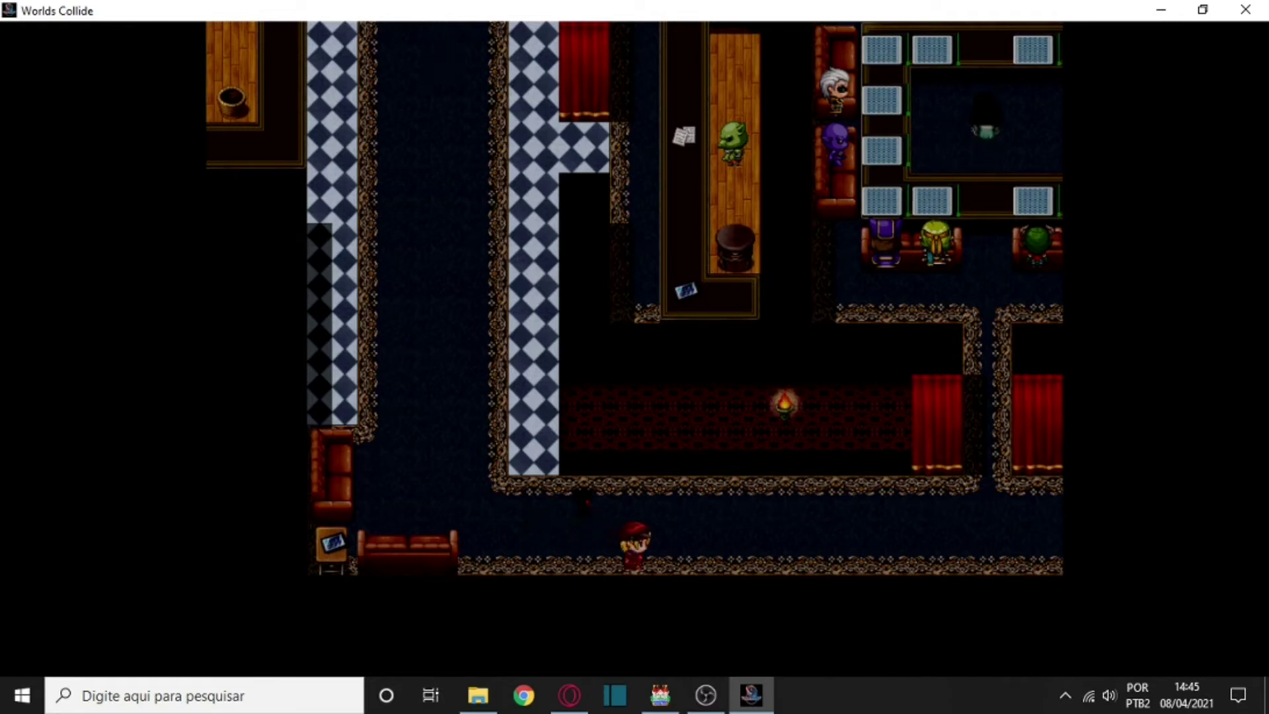
# Walk the character through the Casa do Mal corridor to an empty seat at the dealer's card table.
pyautogui.press('Up')
pyautogui.press('Right')
pyautogui.press('Left')
pyautogui.press('Down')
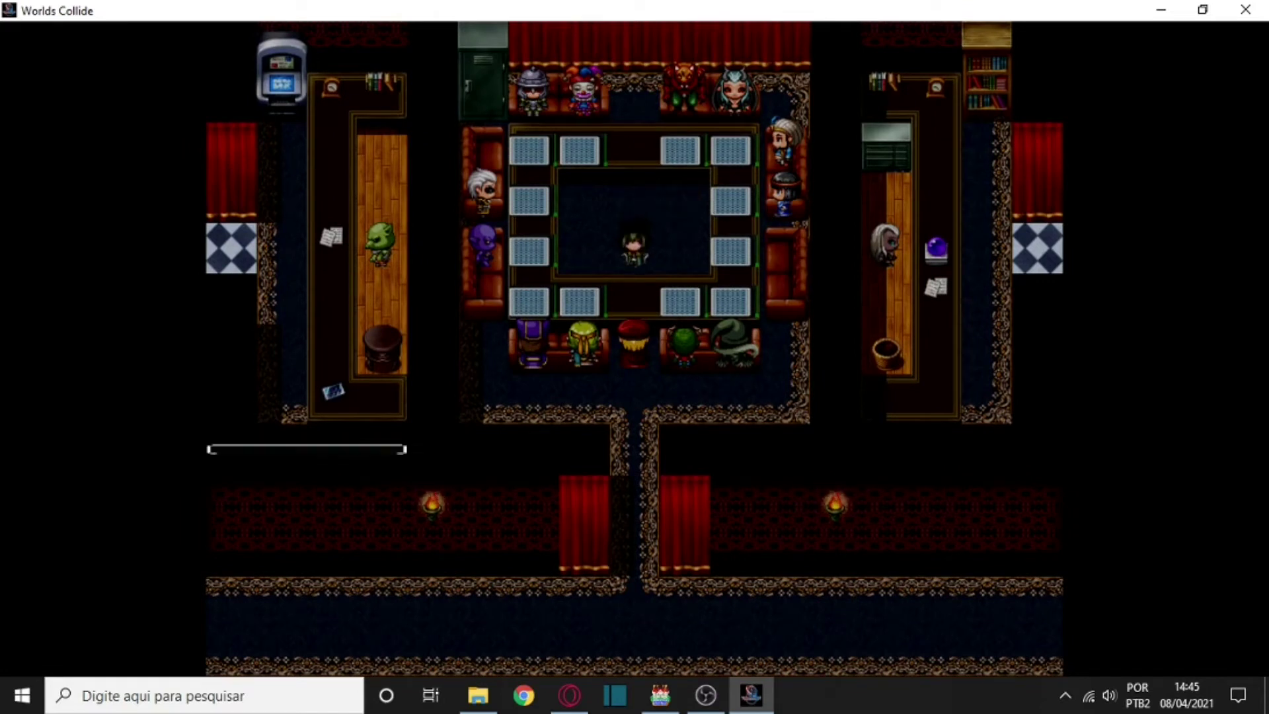
# Play one round of the dealer's card game, continuing through the card reveal and the dealer's dialogue.
pyautogui.press('Return')
pyautogui.press('Return')
pyautogui.press('Return')
pyautogui.press('Return')
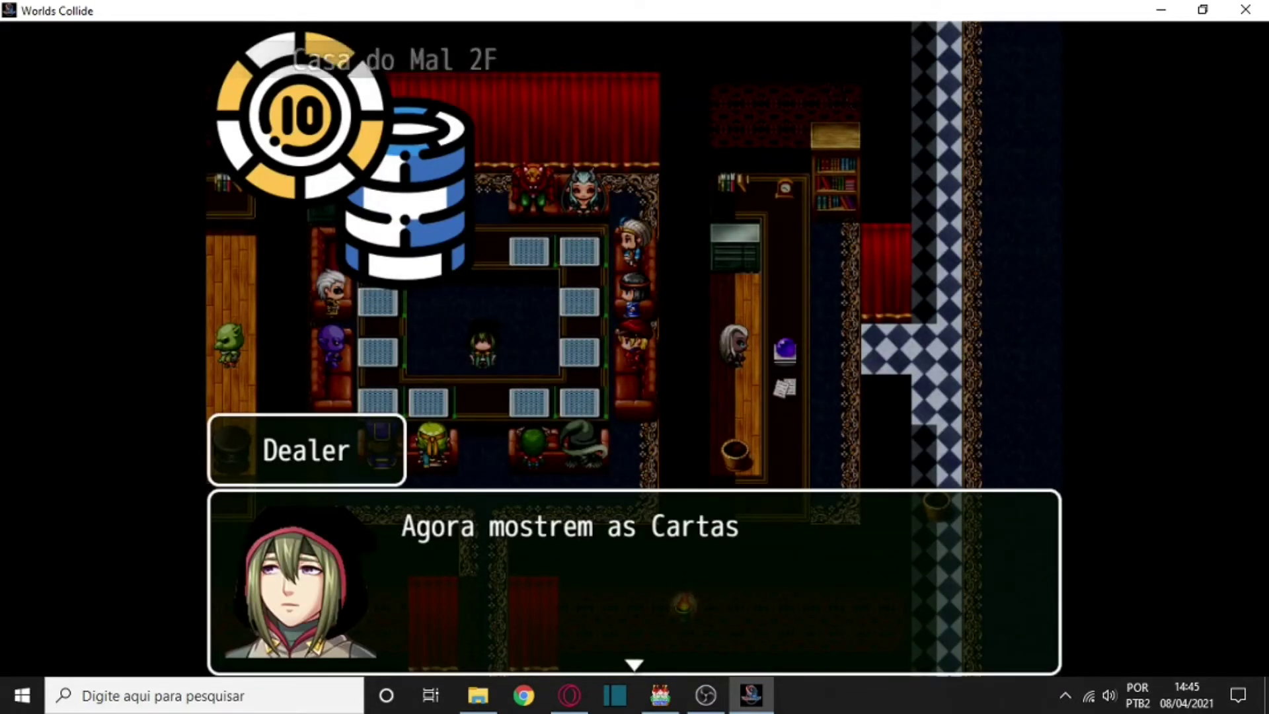
pyautogui.press('Return')
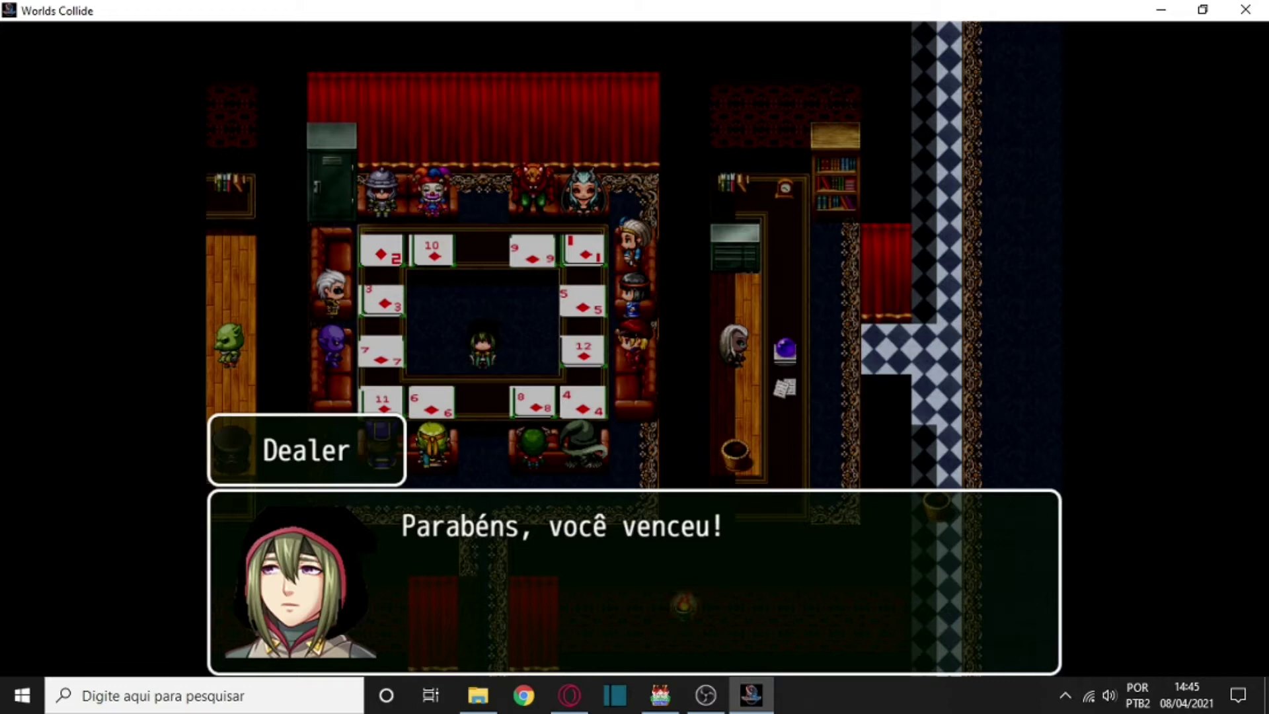
pyautogui.press('Return')
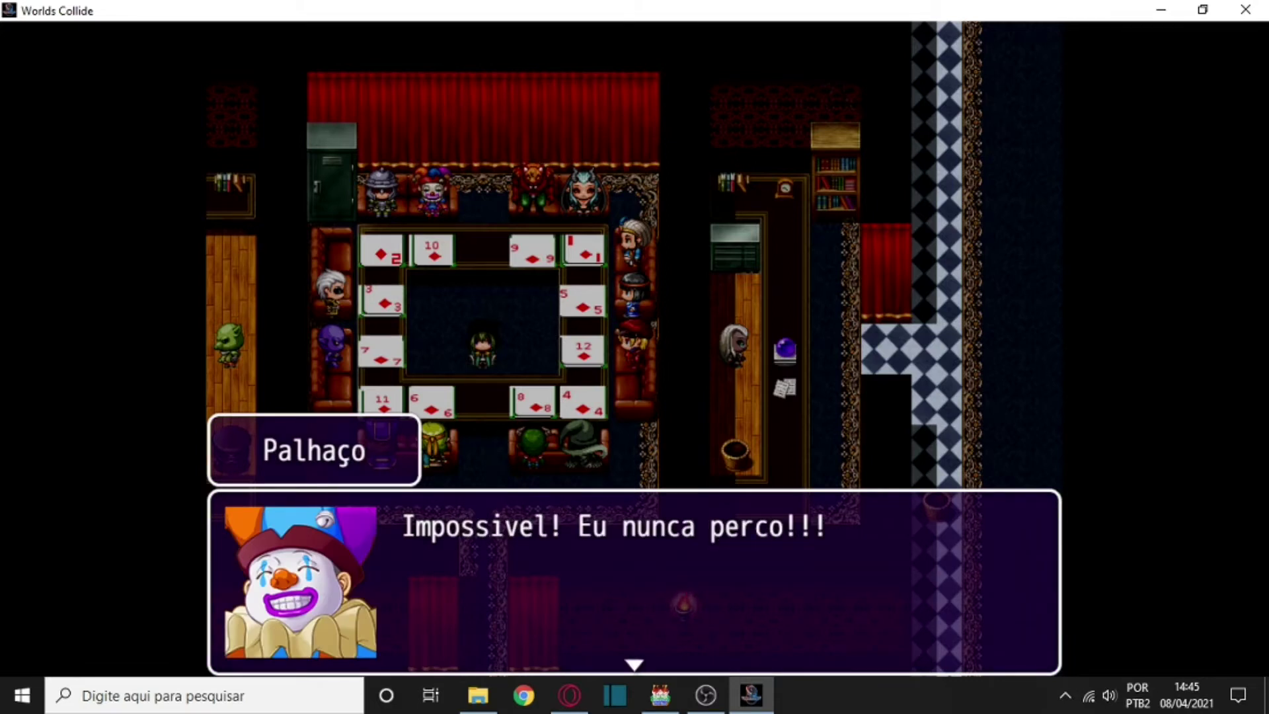
# Advance the clown's dialogue into the battle and end the playtest to return to the map editor.
pyautogui.press('Return')
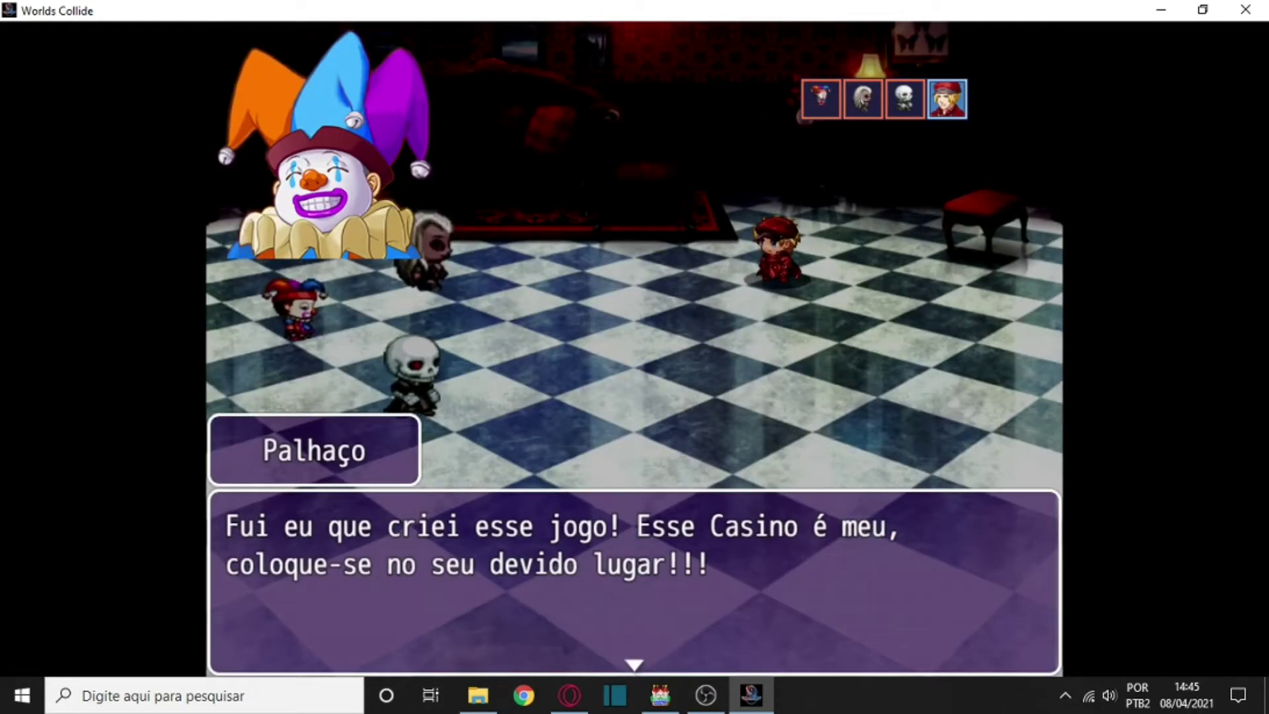
pyautogui.press('Return')
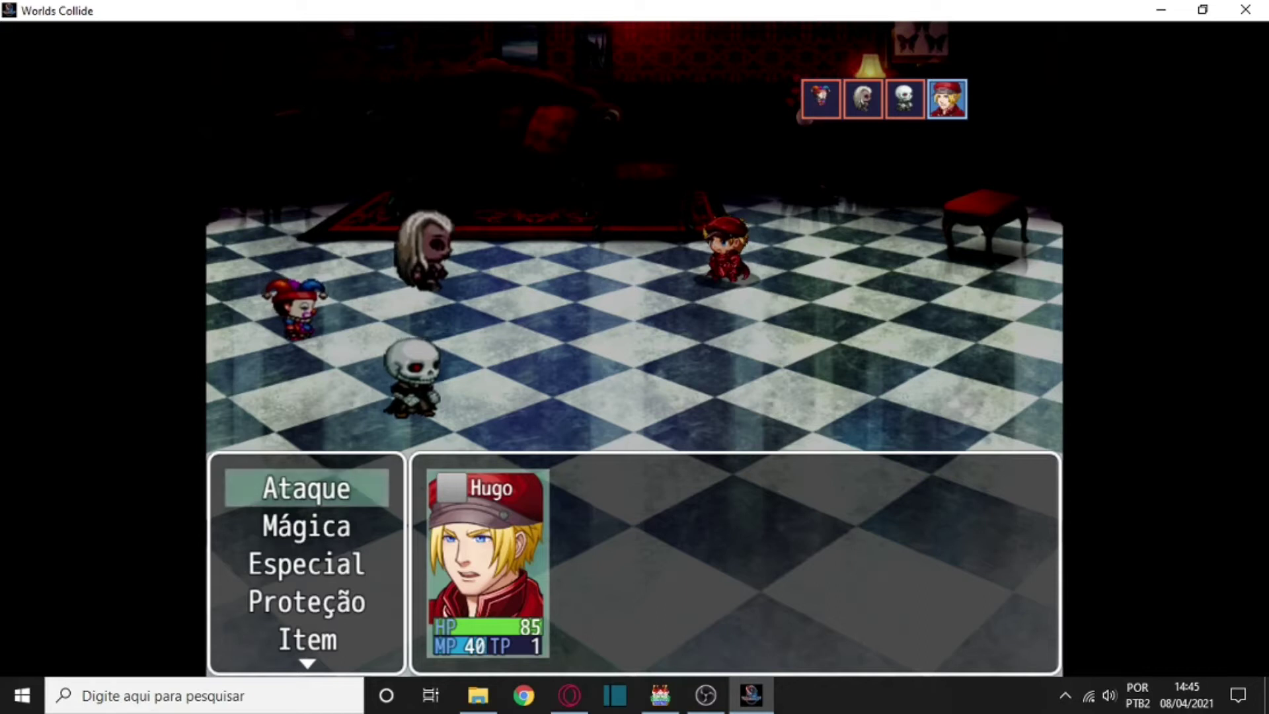
pyautogui.hotkey('alt', 'F4')
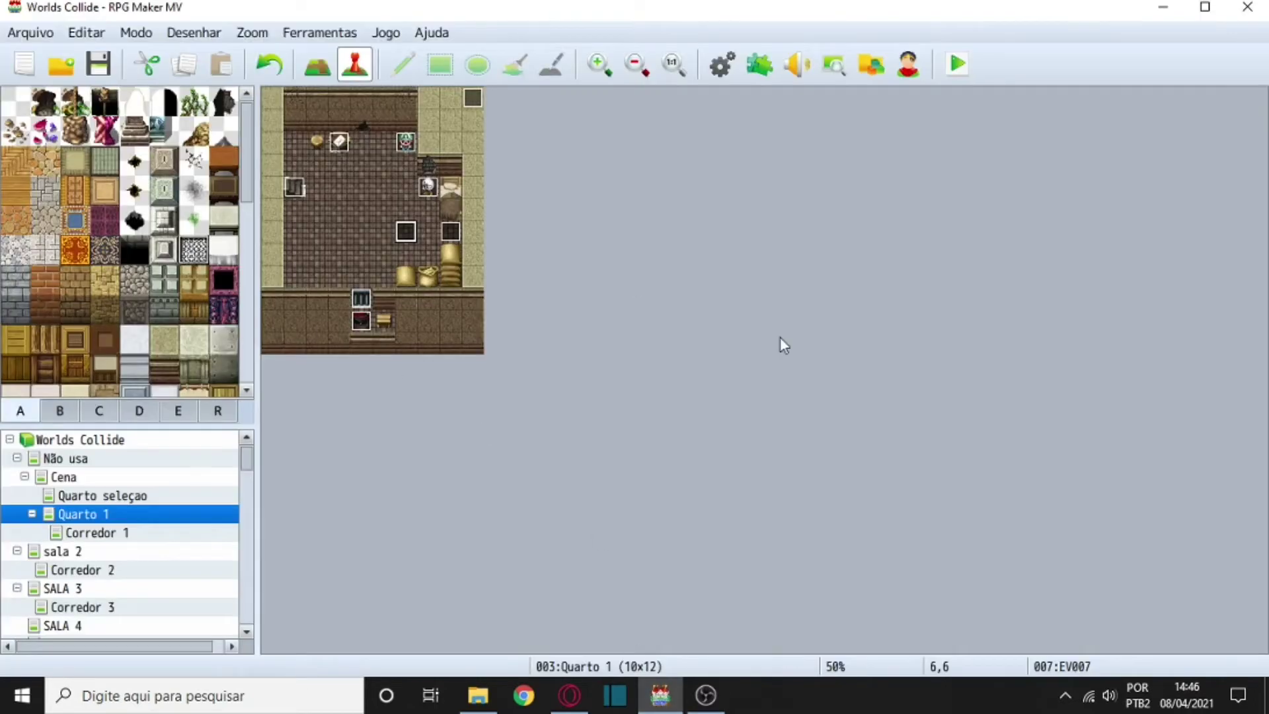
# Inspect the commands of the Quarto 1 event at 6,6 that teleports the player, and close it without changes.
pyautogui.rightClick(406, 233)
pyautogui.click(434, 245)
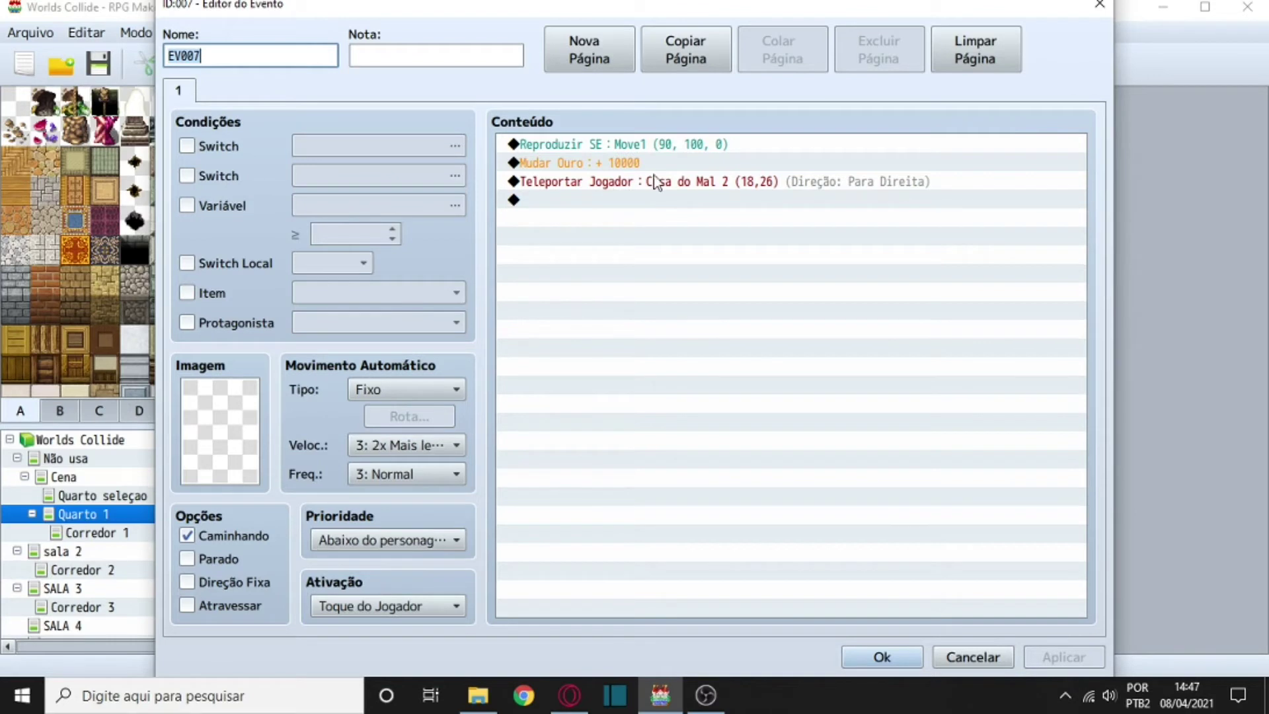
pyautogui.click(1108, 6)
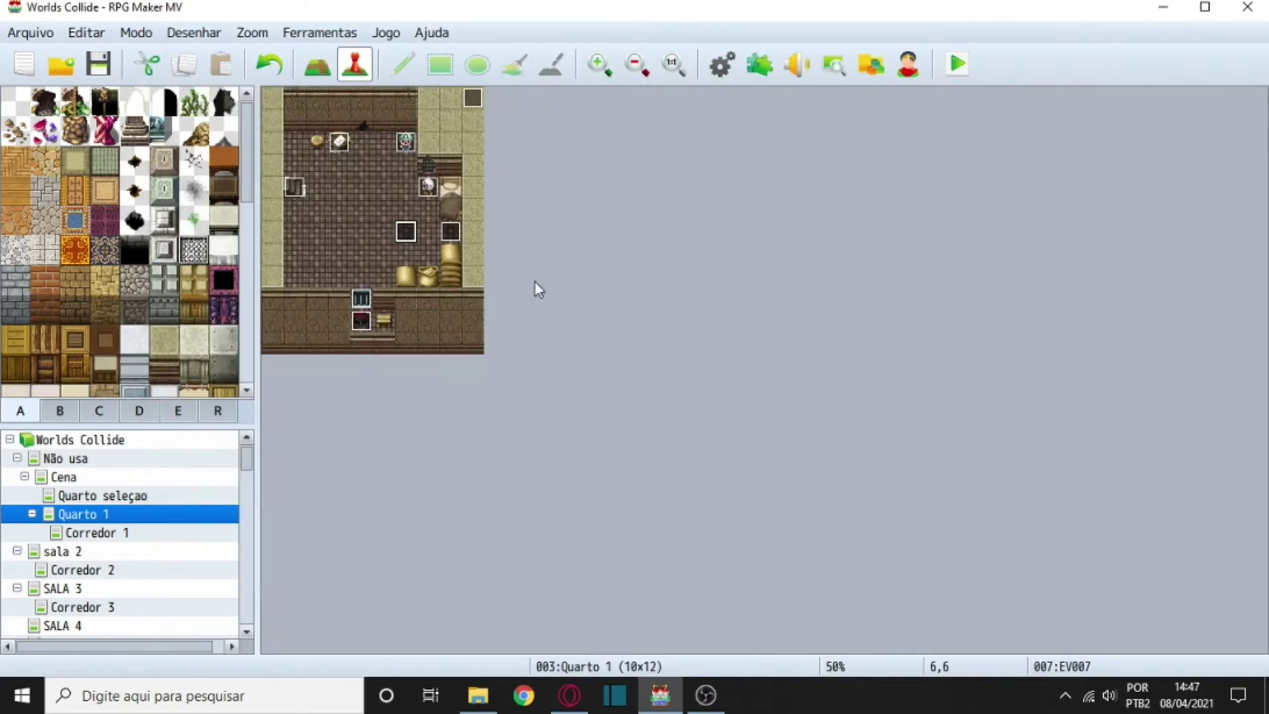
# Open the Casa do Mal 2 map and look over its layout and events.
pyautogui.rightClick(407, 241)
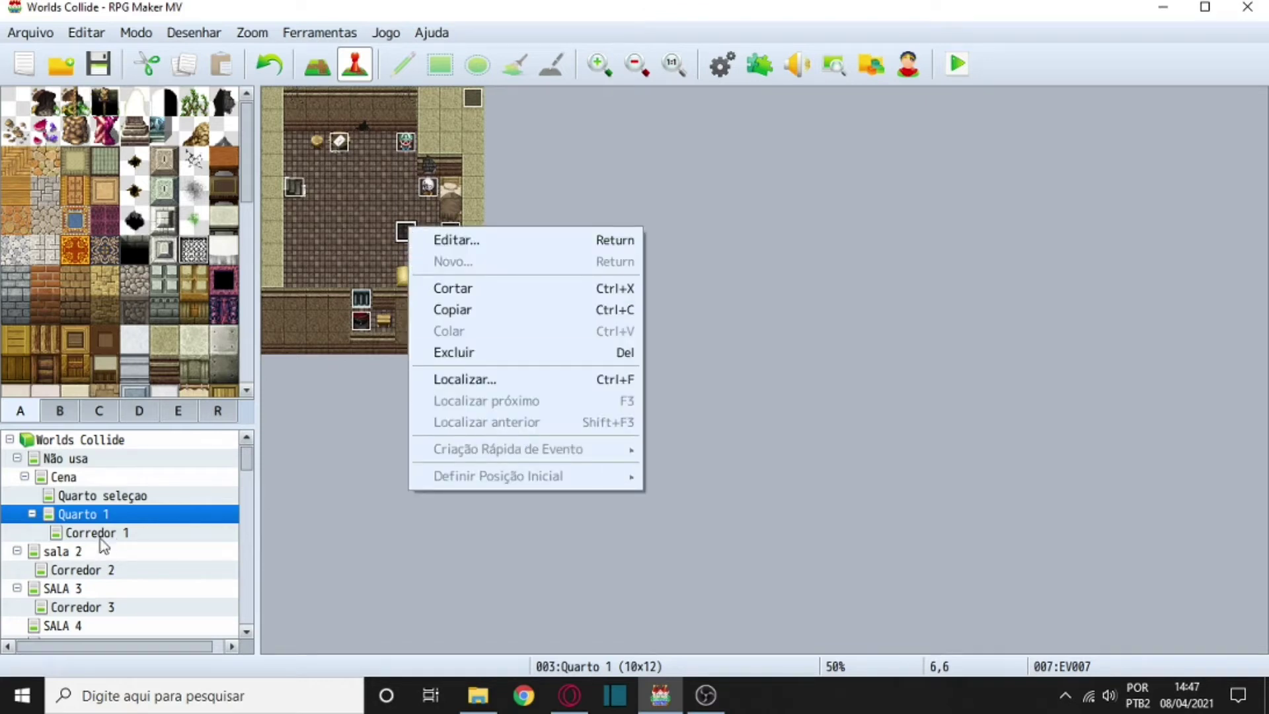
pyautogui.scroll(-9, 92, 522)
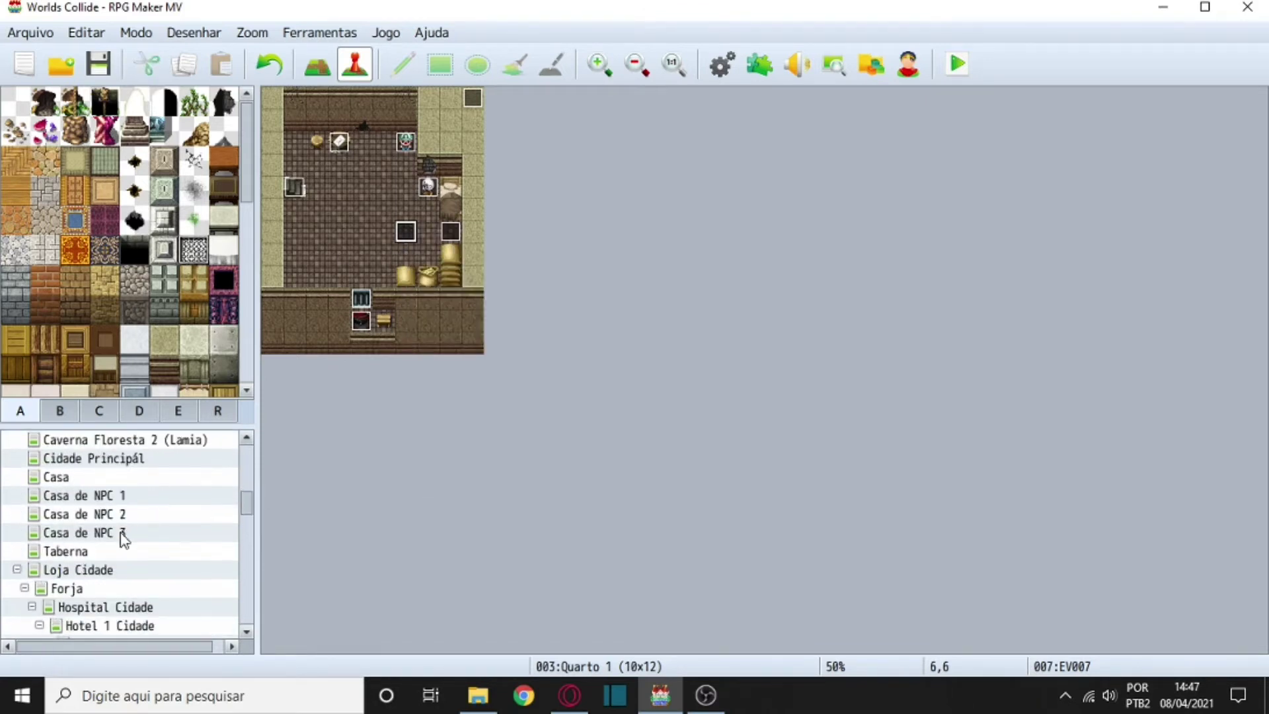
pyautogui.scroll(-6, 103, 547)
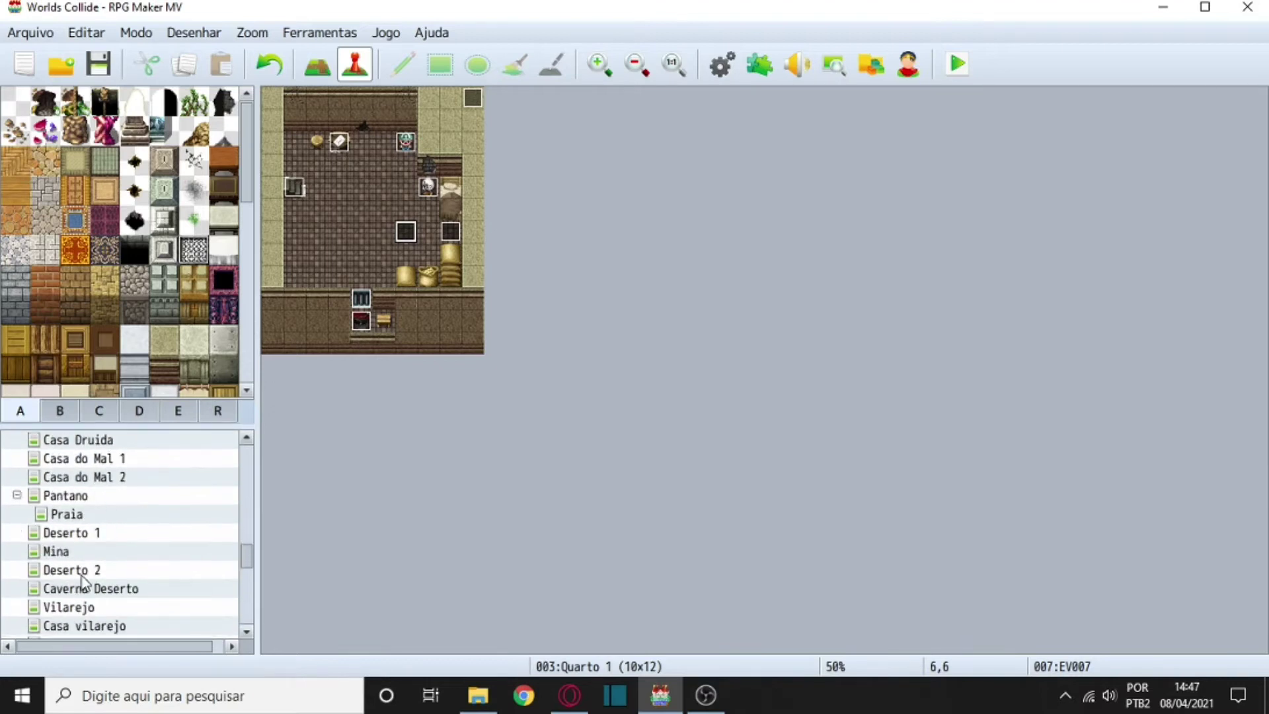
pyautogui.scroll(1, 86, 486)
pyautogui.click(119, 458)
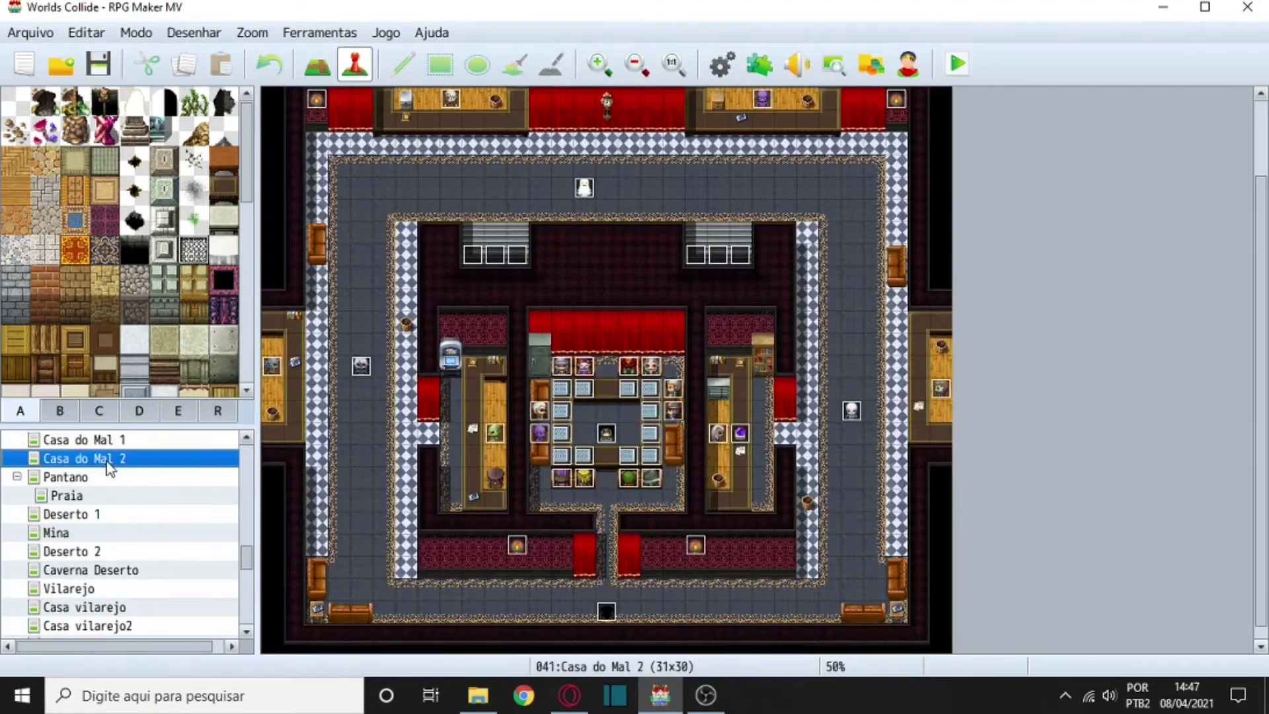
pyautogui.scroll(2, 595, 278)
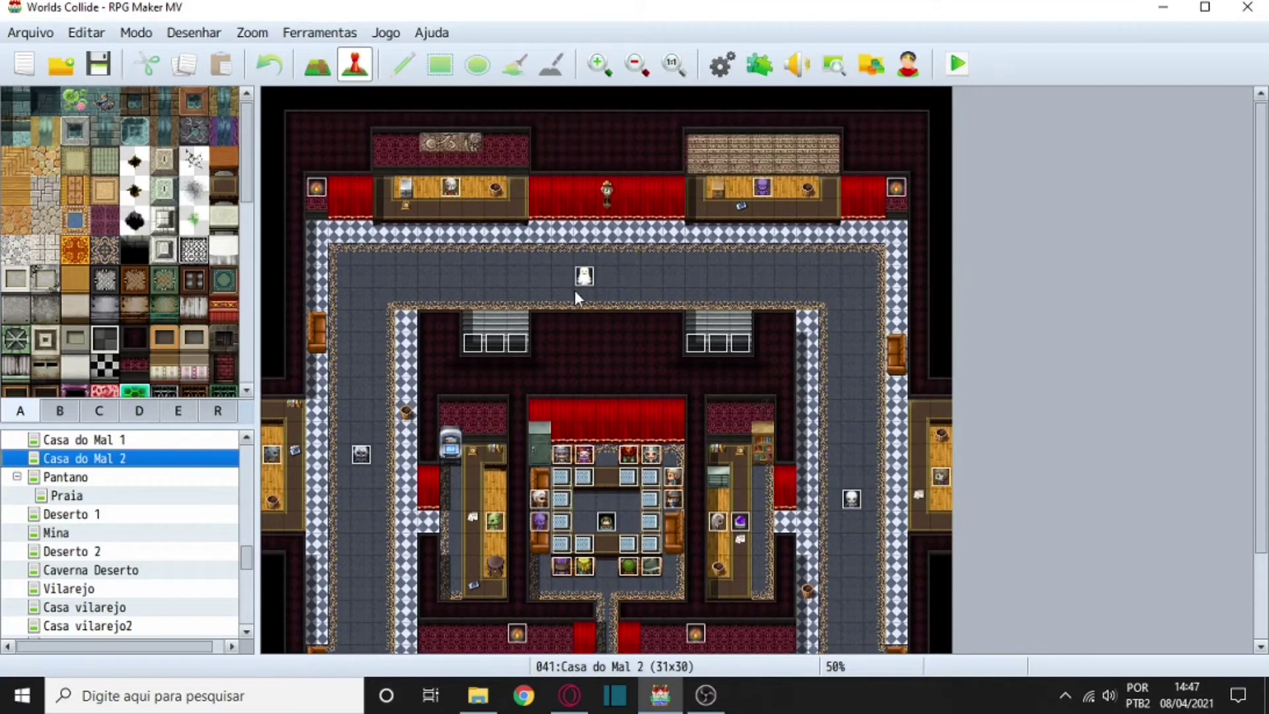
pyautogui.scroll(-2, 501, 288)
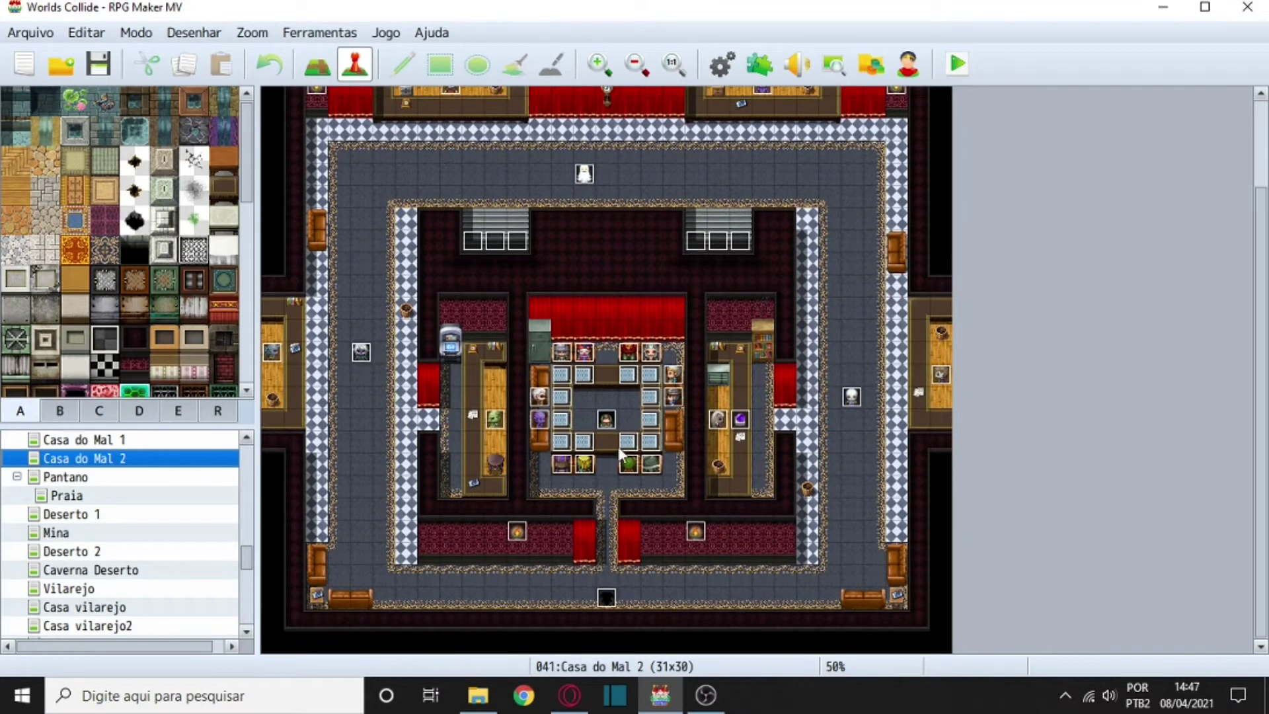
# Open the Dark Ghost event in the lower corridor and look at the event commands available for its contents.
pyautogui.rightClick(608, 597)
pyautogui.click(633, 606)
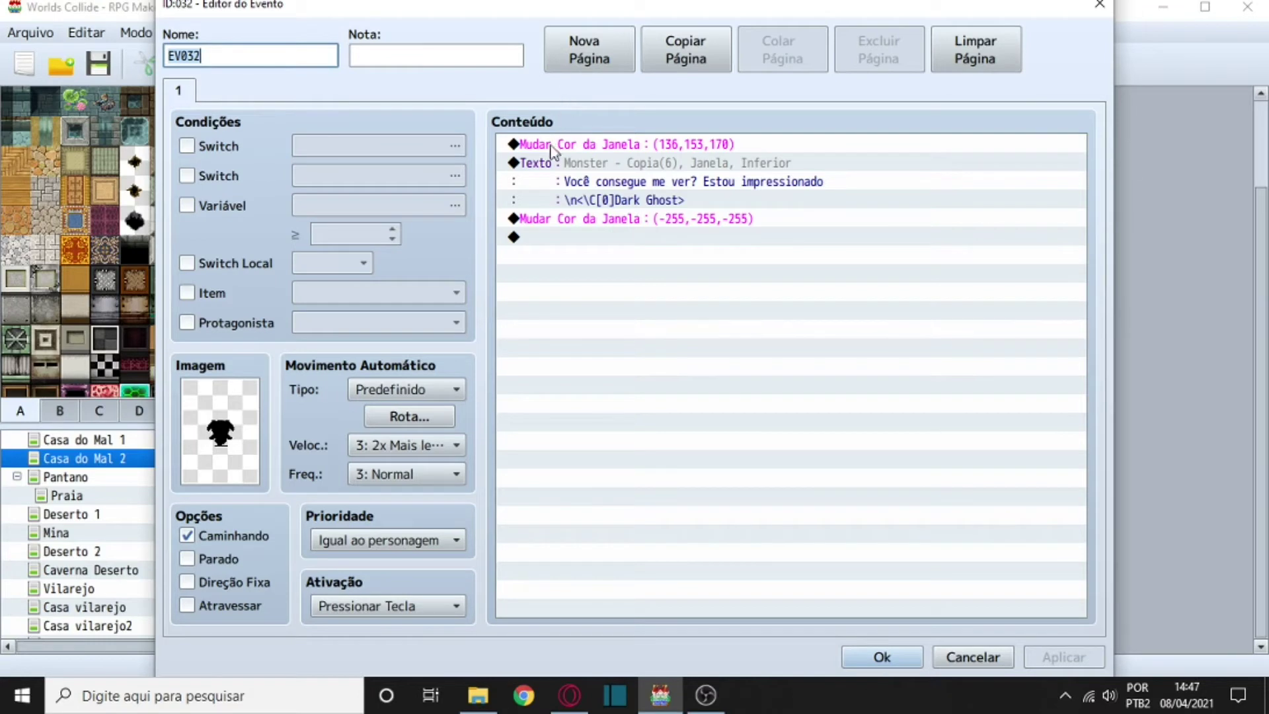
pyautogui.doubleClick(549, 257)
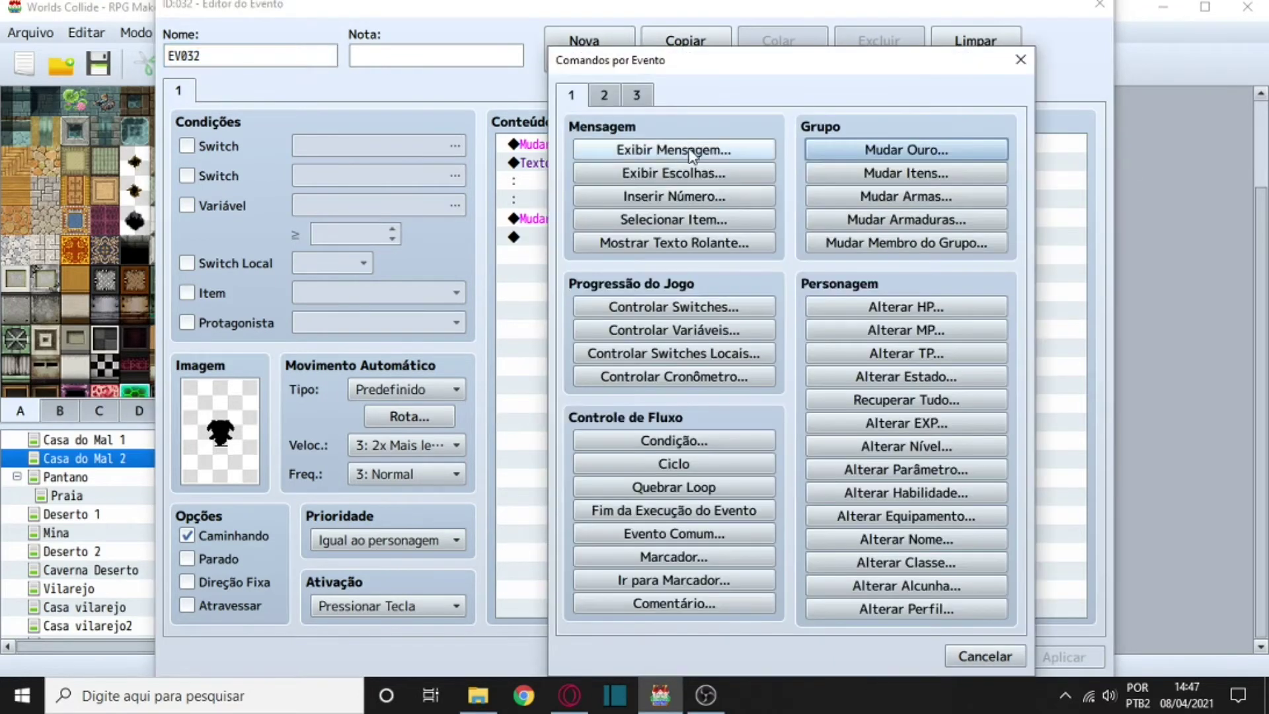
pyautogui.click(639, 96)
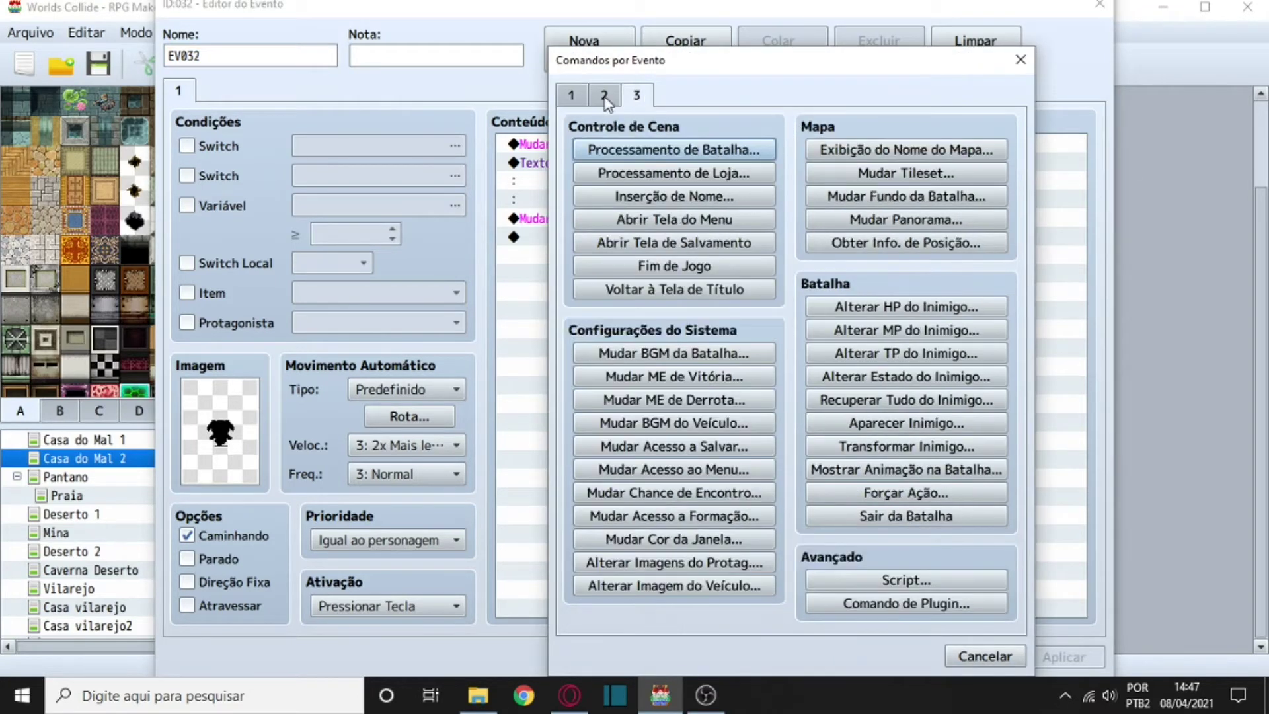
pyautogui.click(1021, 59)
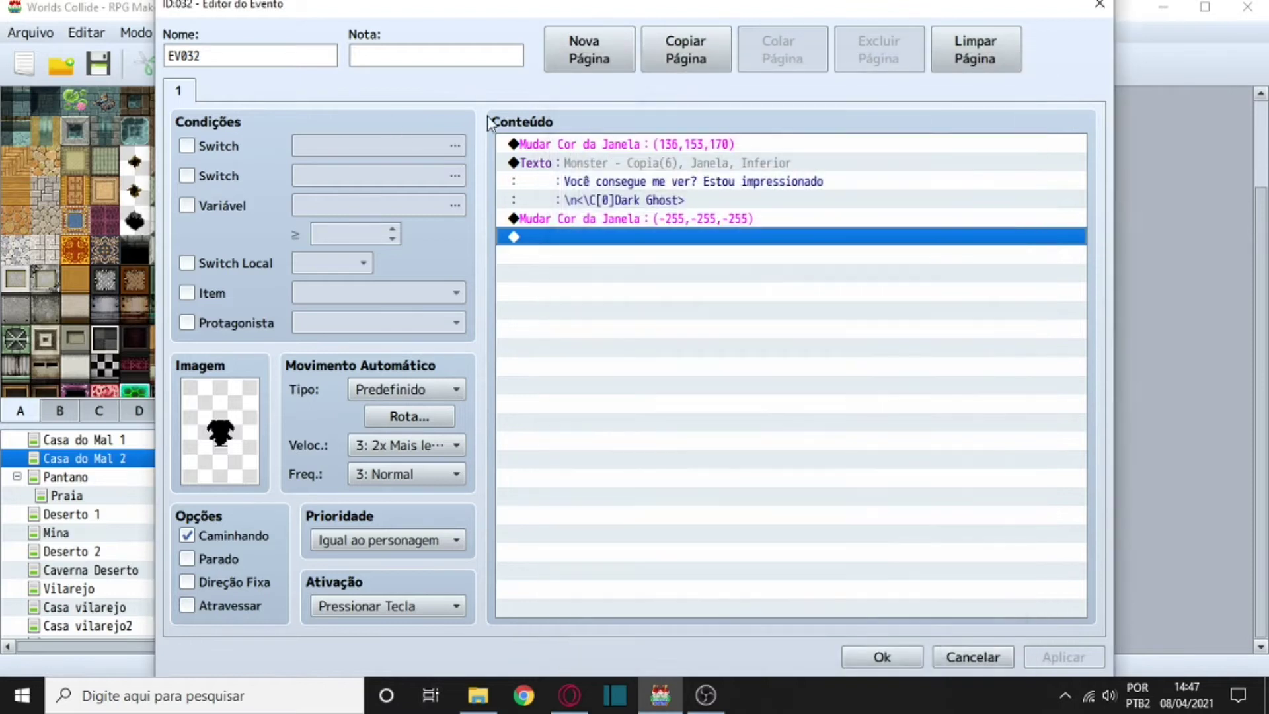
# Inspect the colour settings of the Dark Ghost event's first Mudar Cor da Janela command without changing them.
pyautogui.rightClick(533, 143)
pyautogui.click(576, 176)
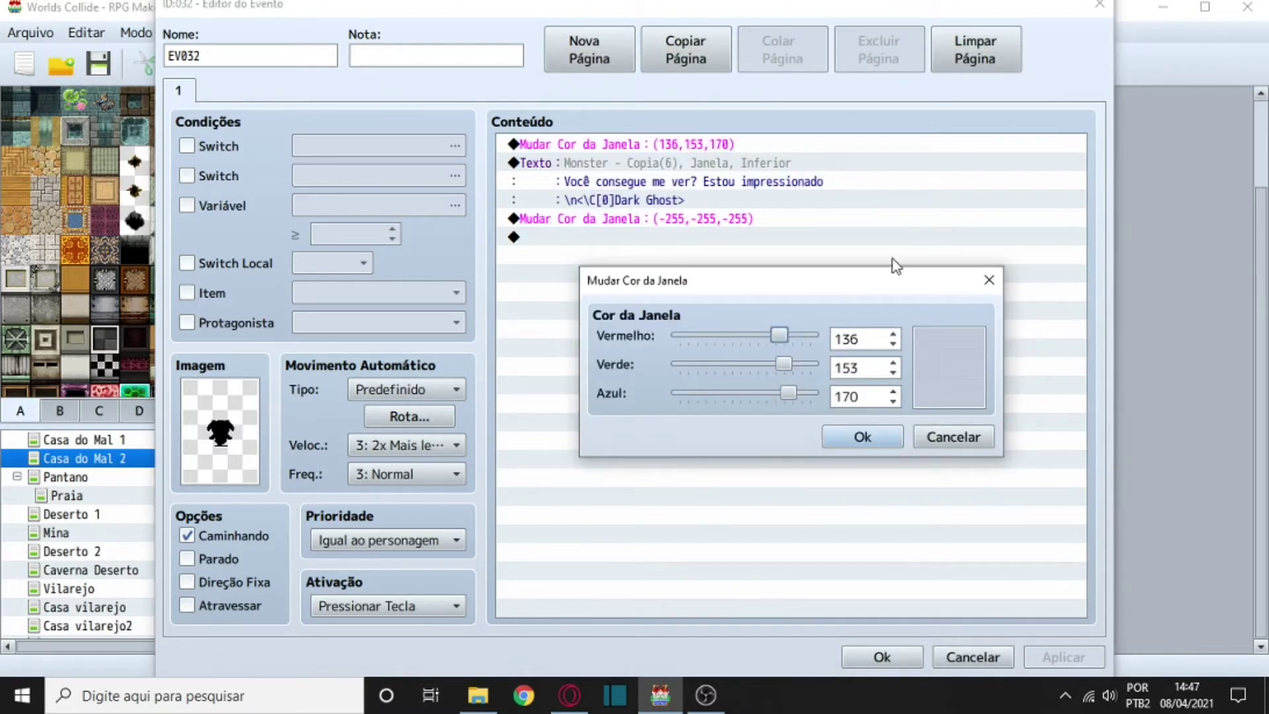
pyautogui.click(988, 279)
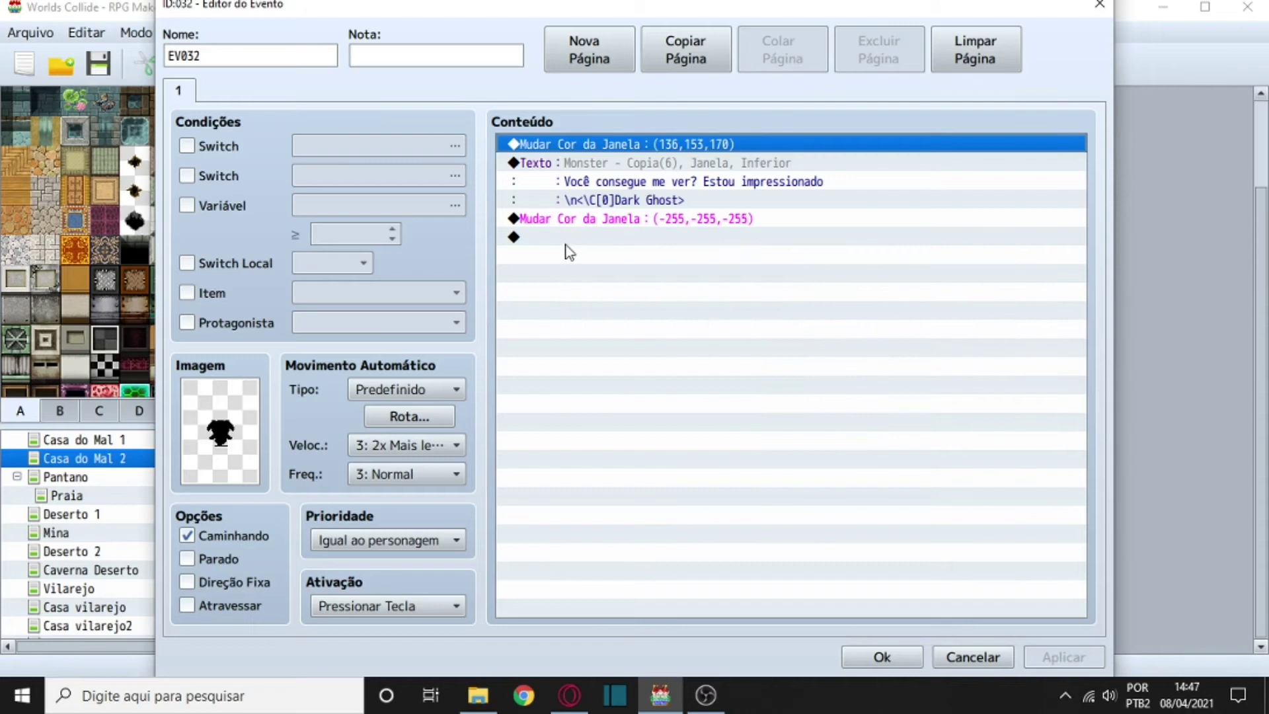
# Browse all three pages of available event commands and close the Dark Ghost event without changes.
pyautogui.doubleClick(566, 239)
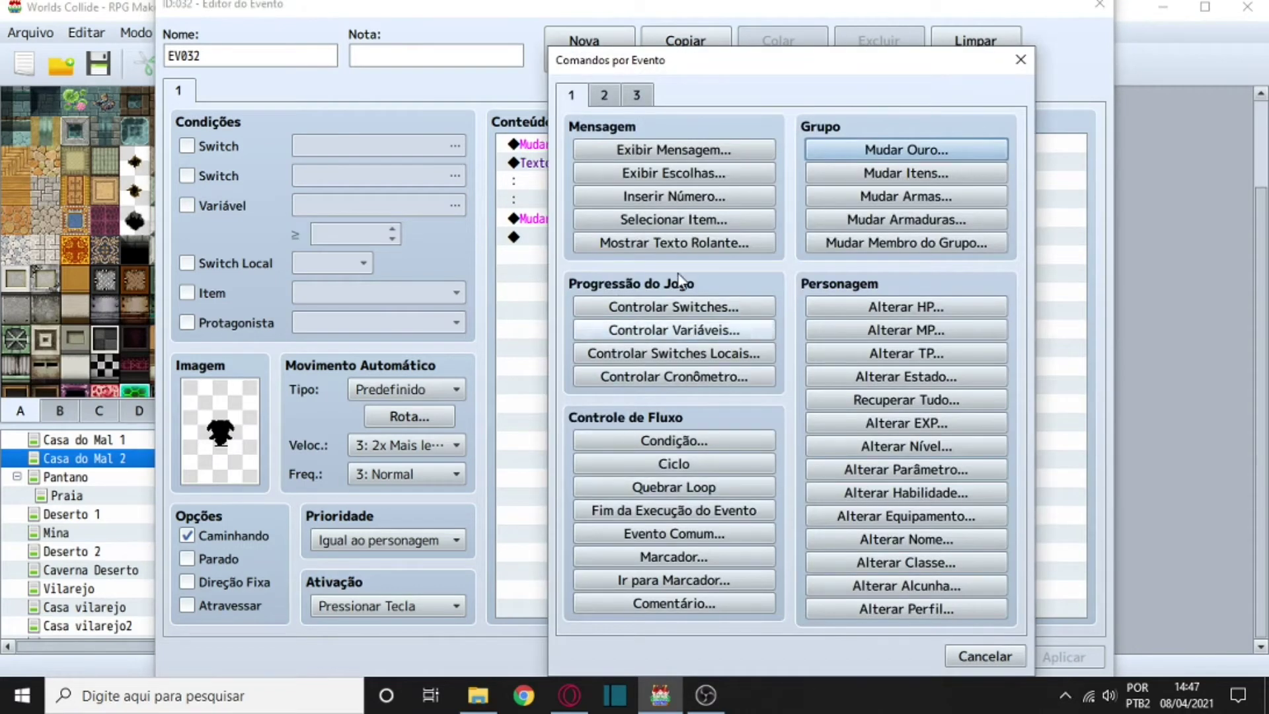
pyautogui.click(604, 96)
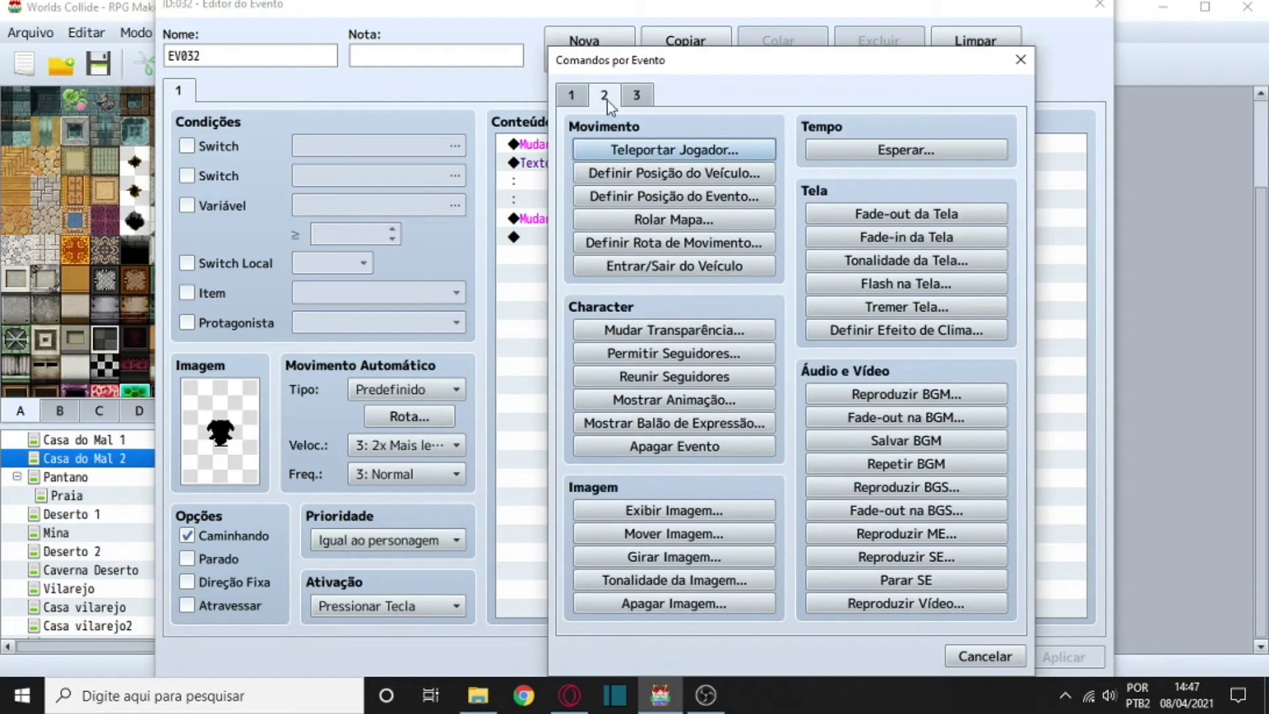
pyautogui.click(637, 96)
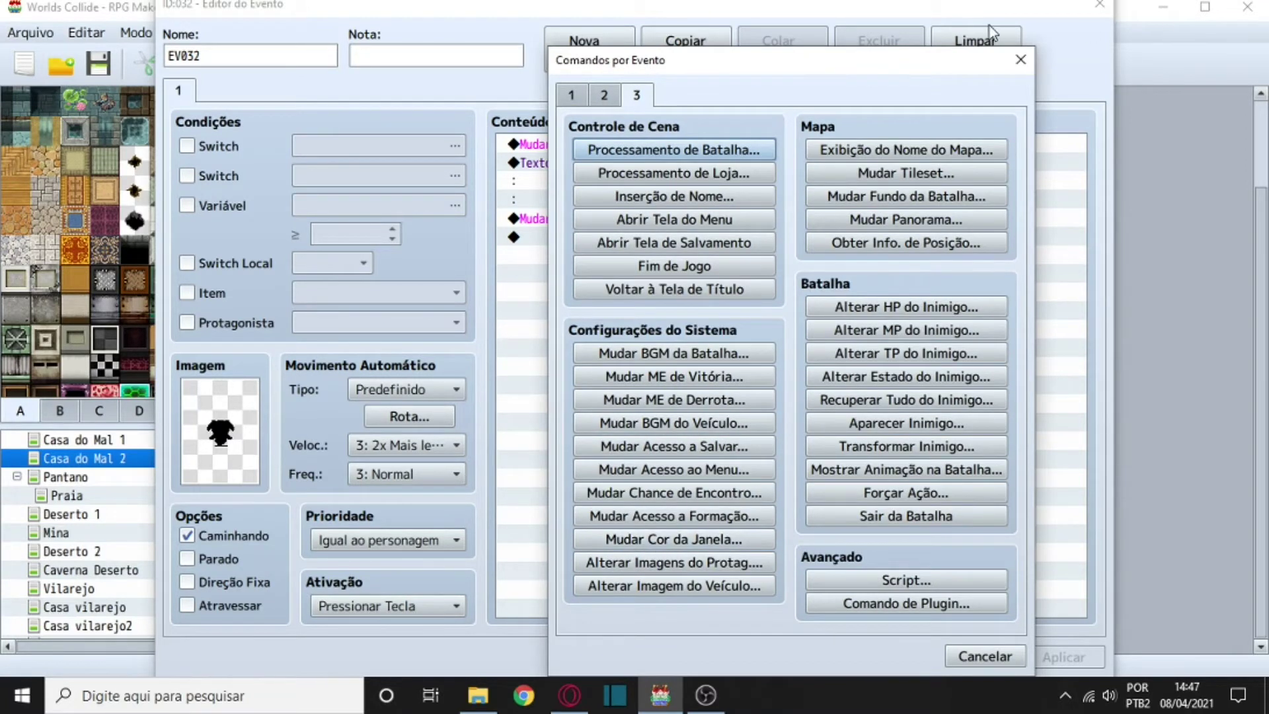
pyautogui.click(1022, 66)
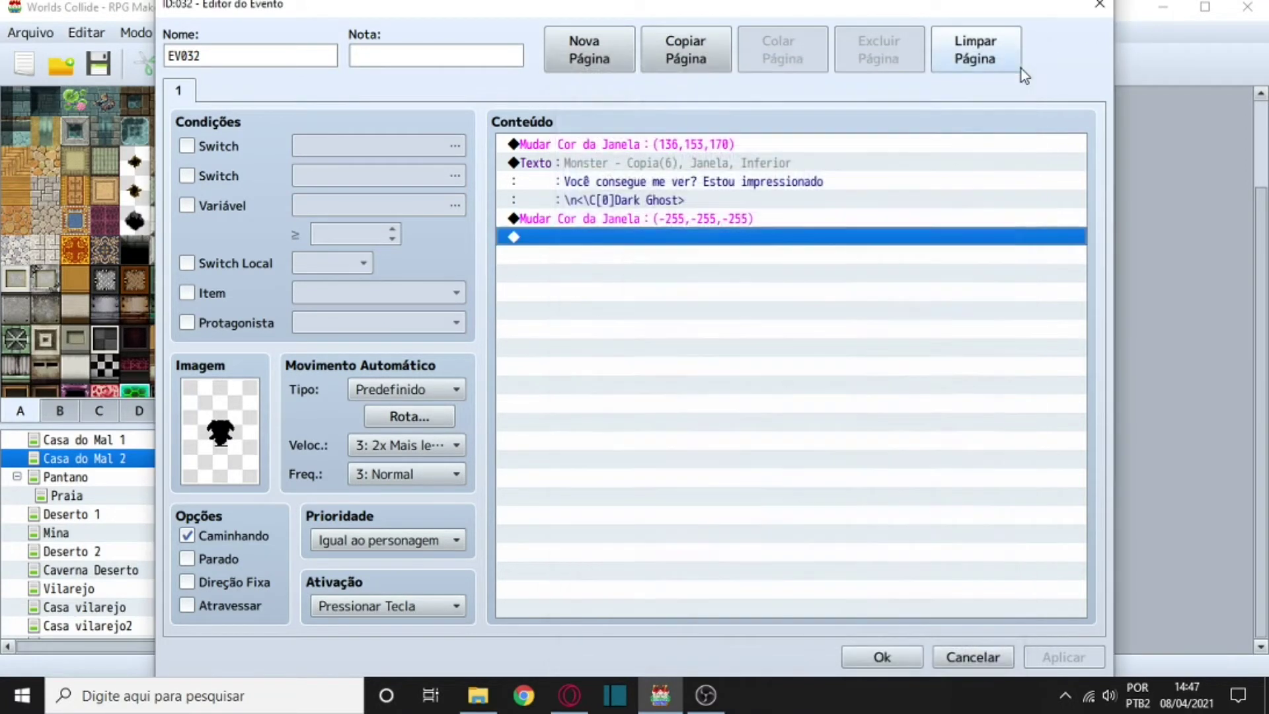
pyautogui.click(1099, 8)
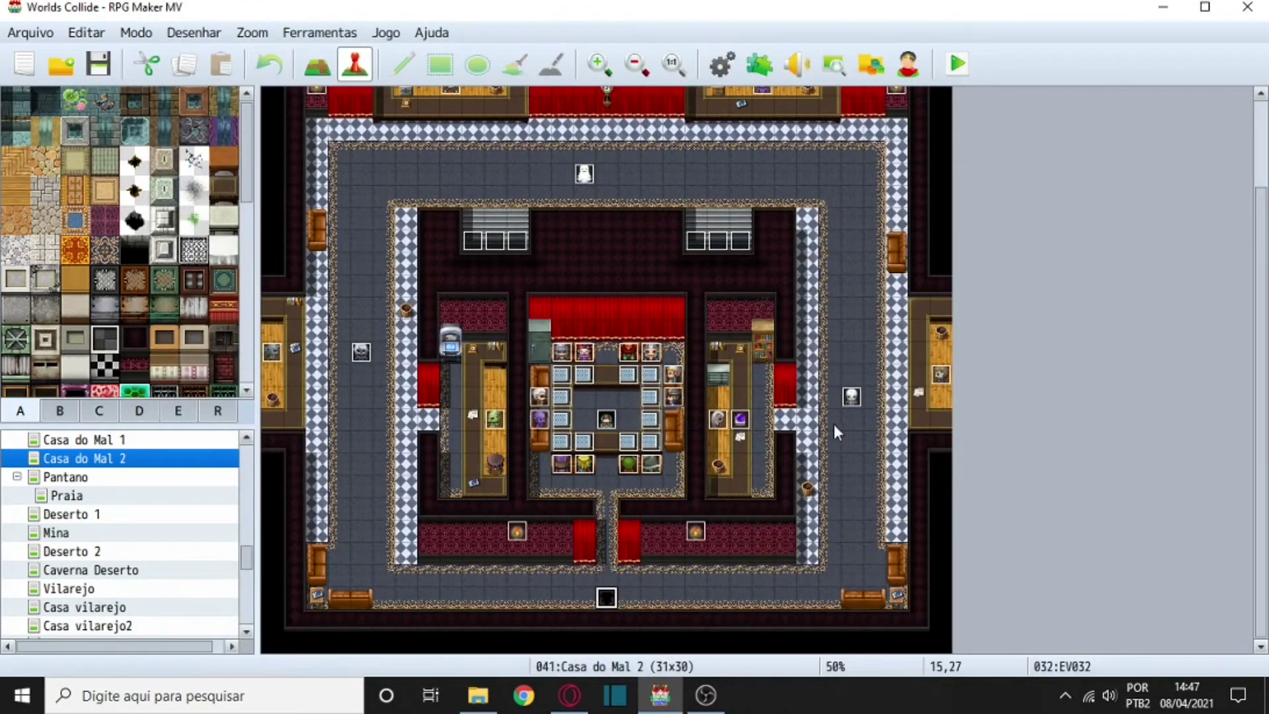
# Examine the skull event's dialogue, choices, battle and switch commands on both of its pages, and close it without changes.
pyautogui.rightClick(850, 401)
pyautogui.click(883, 420)
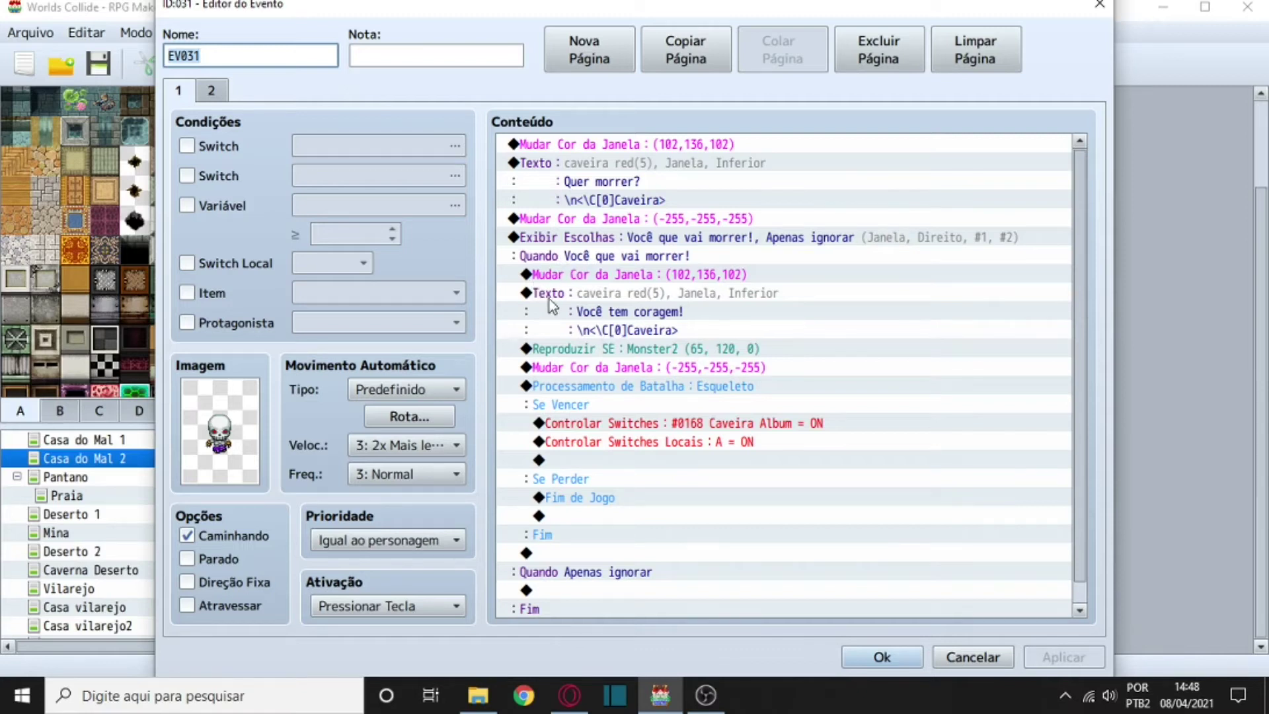
pyautogui.scroll(-1, 575, 328)
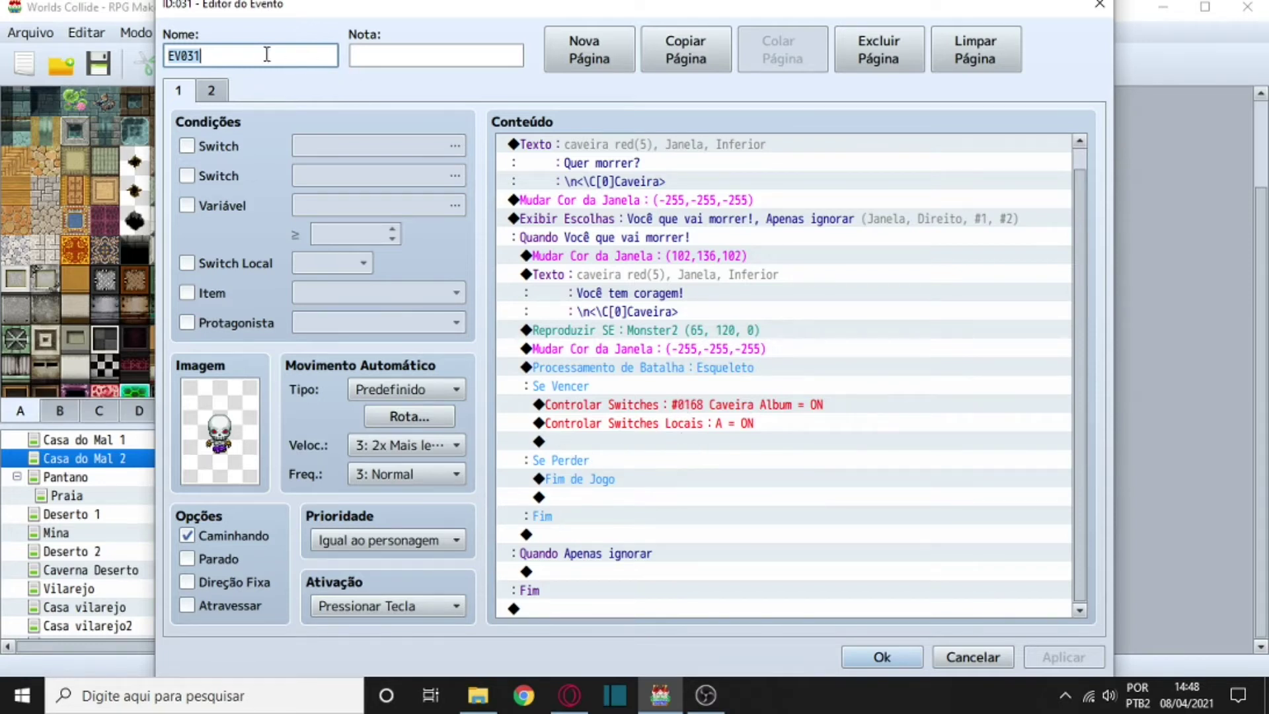
pyautogui.click(211, 91)
pyautogui.click(177, 97)
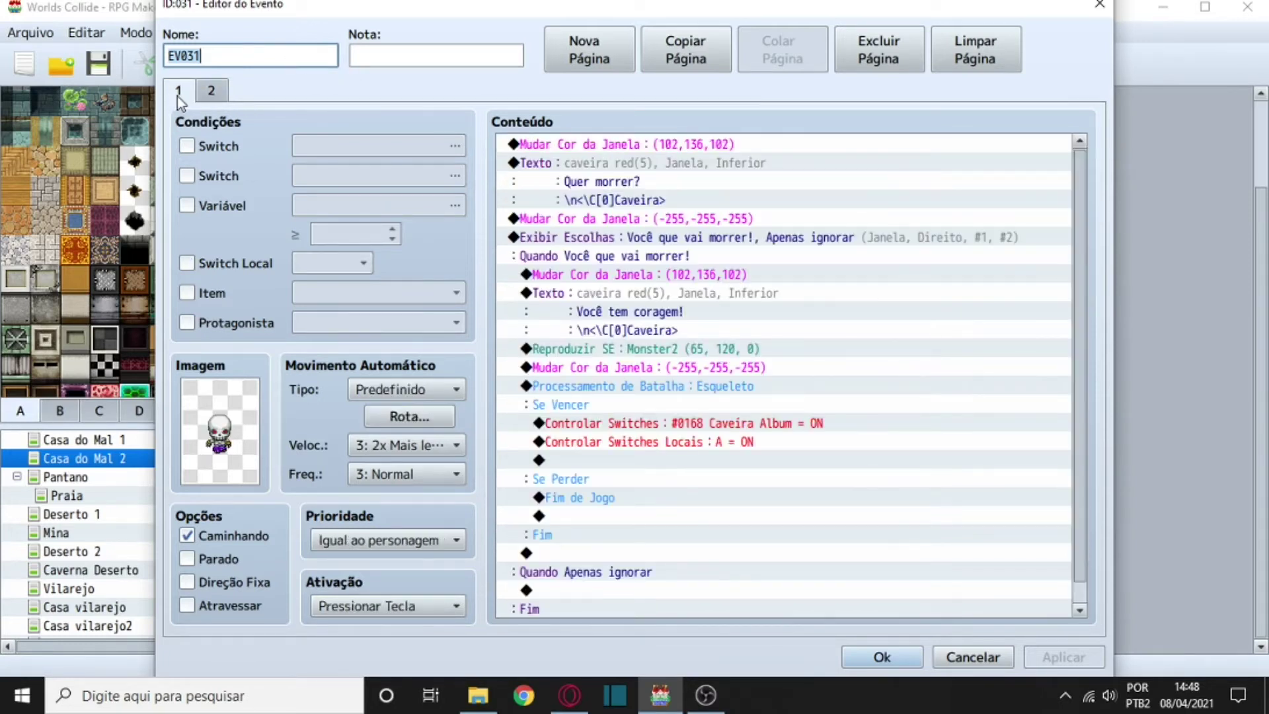
pyautogui.scroll(-1, 821, 573)
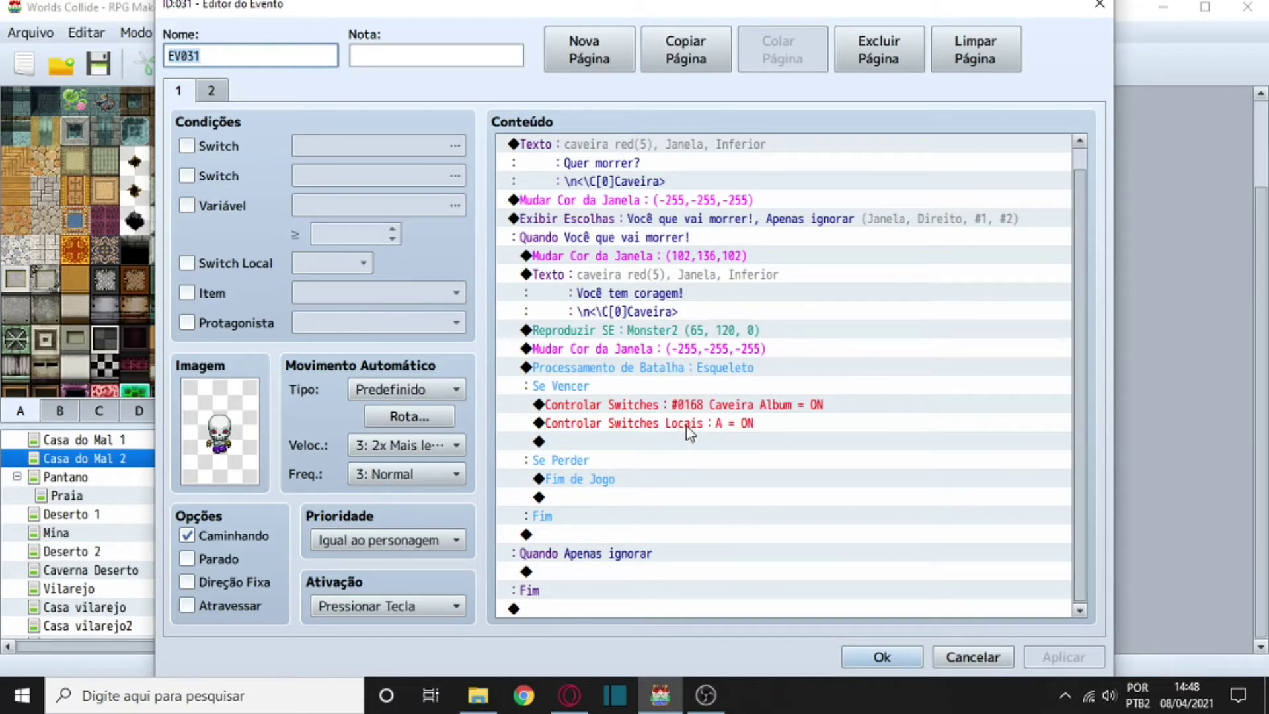
pyautogui.click(221, 92)
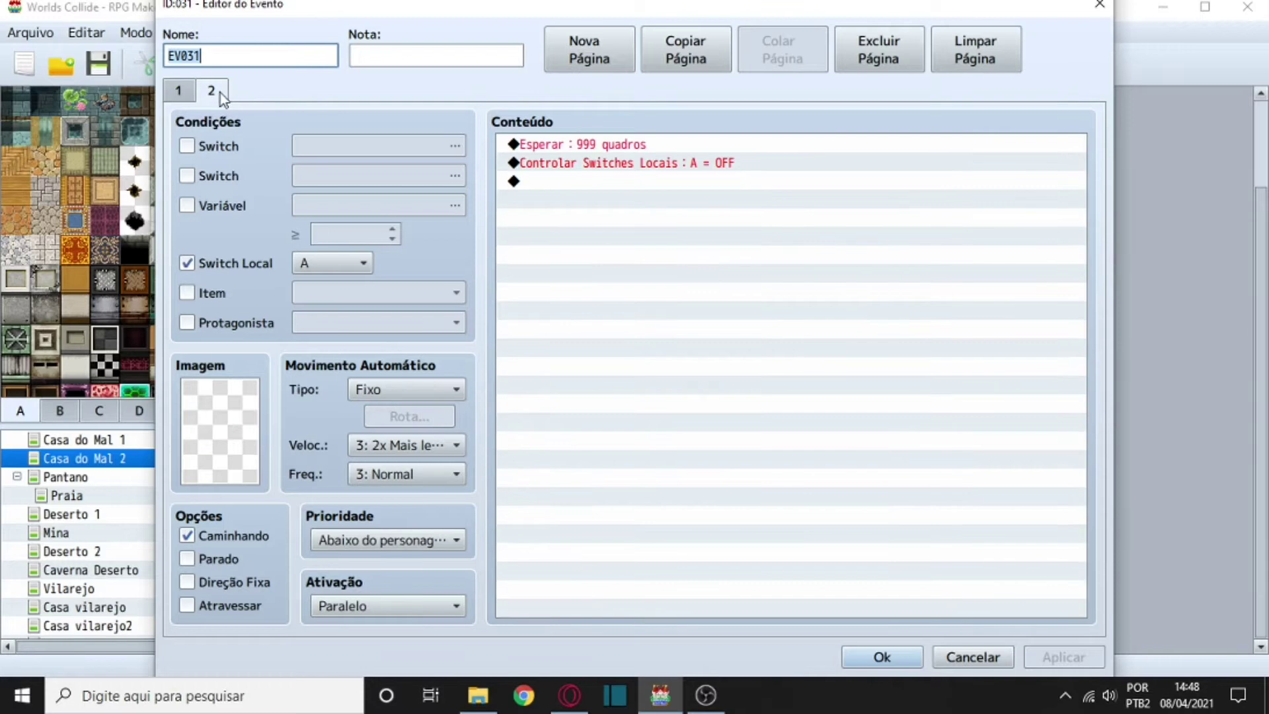
pyautogui.click(1099, 6)
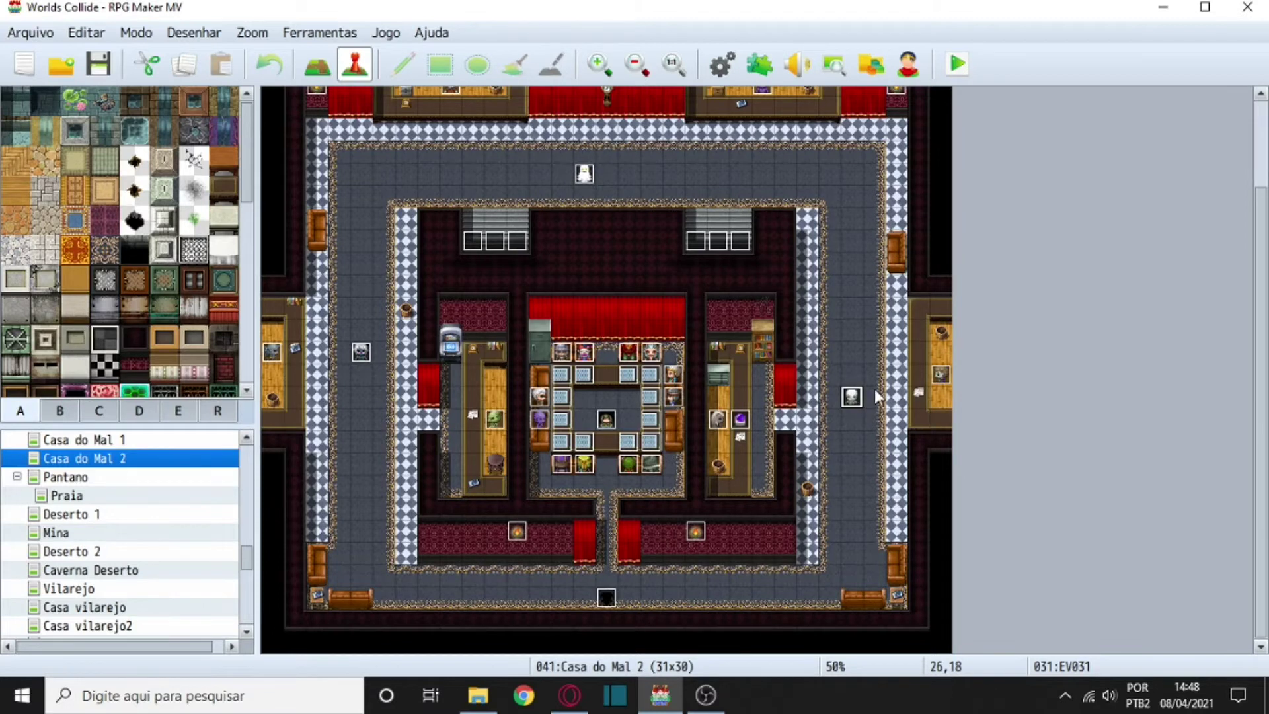
# Inspect the white ghost event in the upper corridor for its window colour and dialogue commands, and close it.
pyautogui.scroll(3, 918, 368)
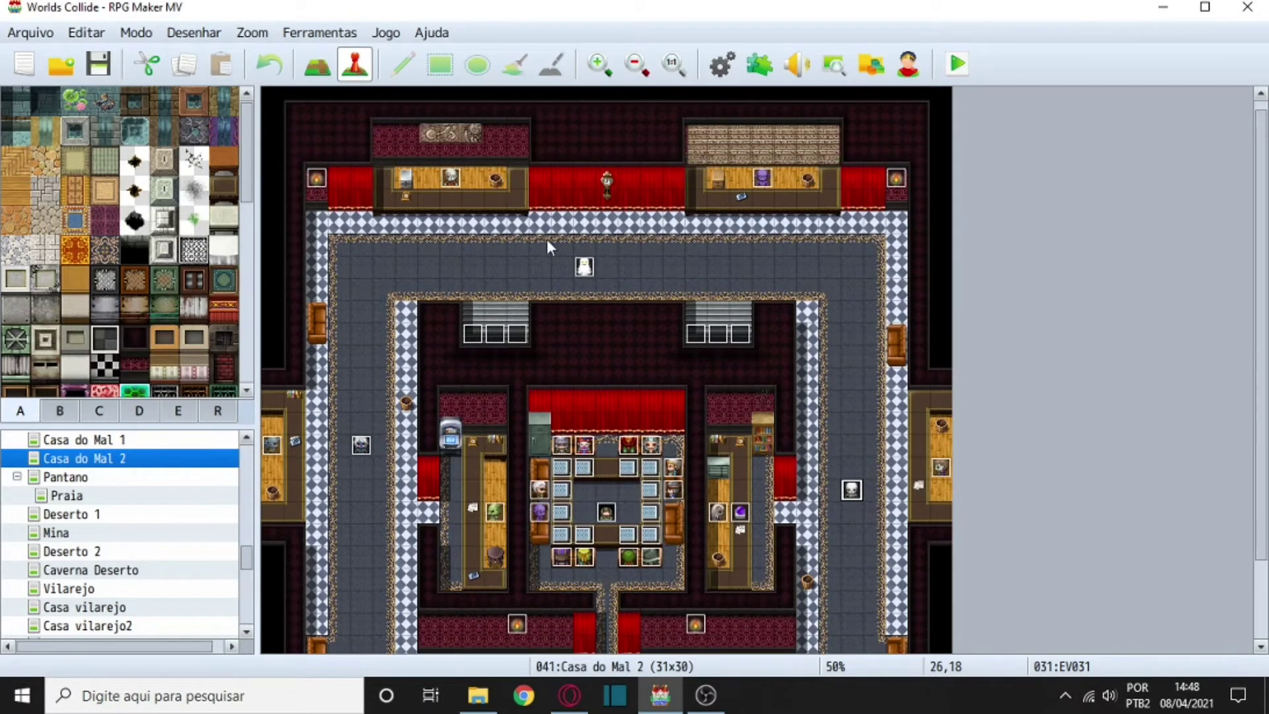
pyautogui.rightClick(590, 265)
pyautogui.click(661, 278)
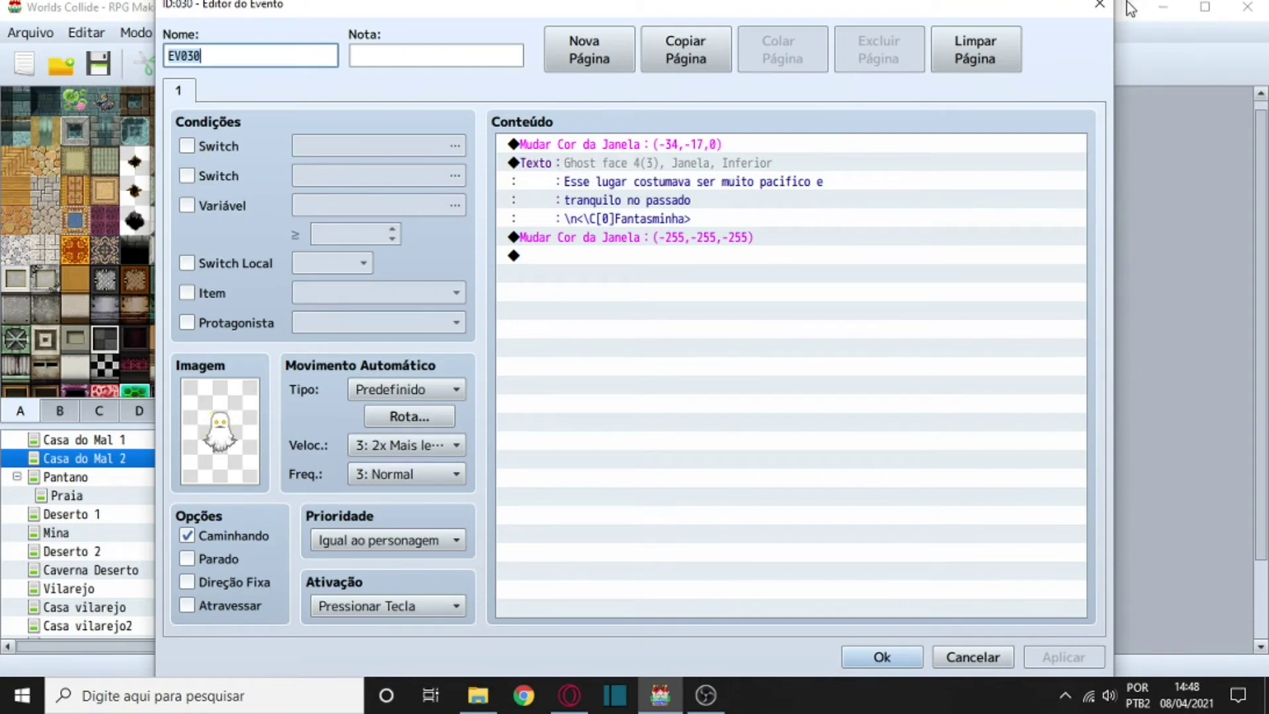
pyautogui.click(1099, 5)
pyautogui.scroll(-1, 484, 376)
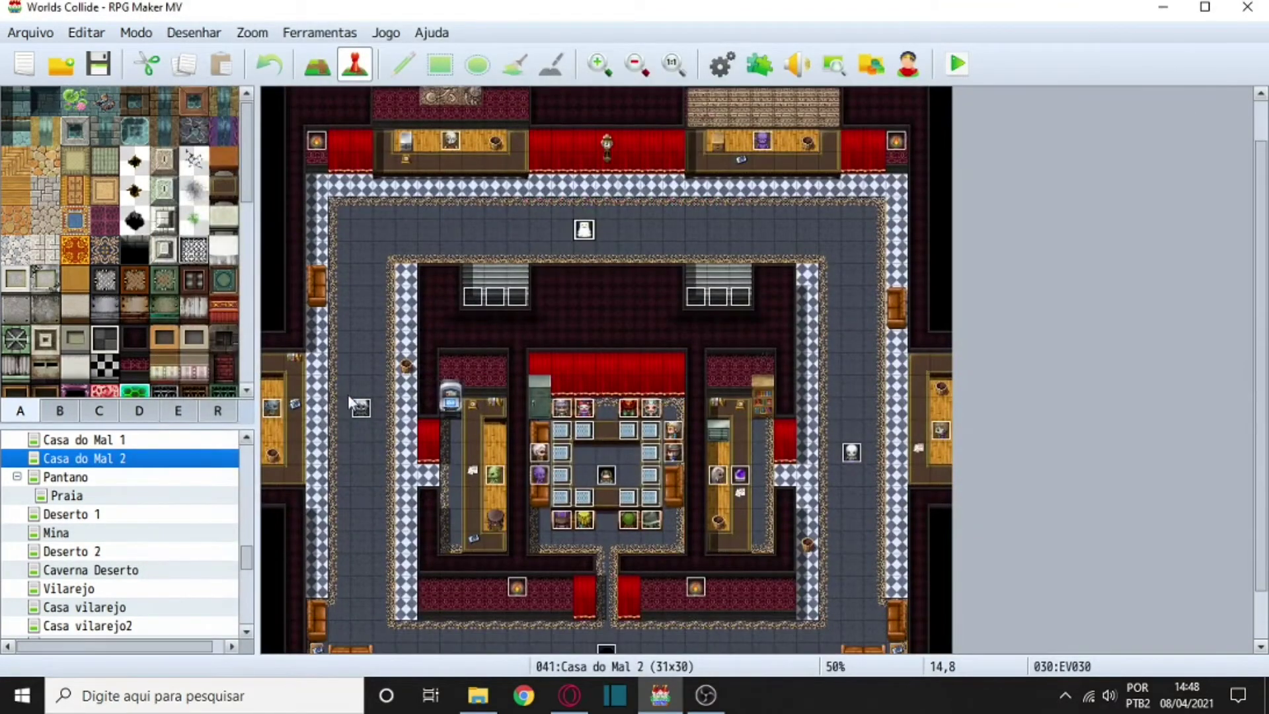
# Inspect the Drow event in the left corridor for its window colour and dialogue commands, and close it.
pyautogui.rightClick(350, 398)
pyautogui.click(387, 409)
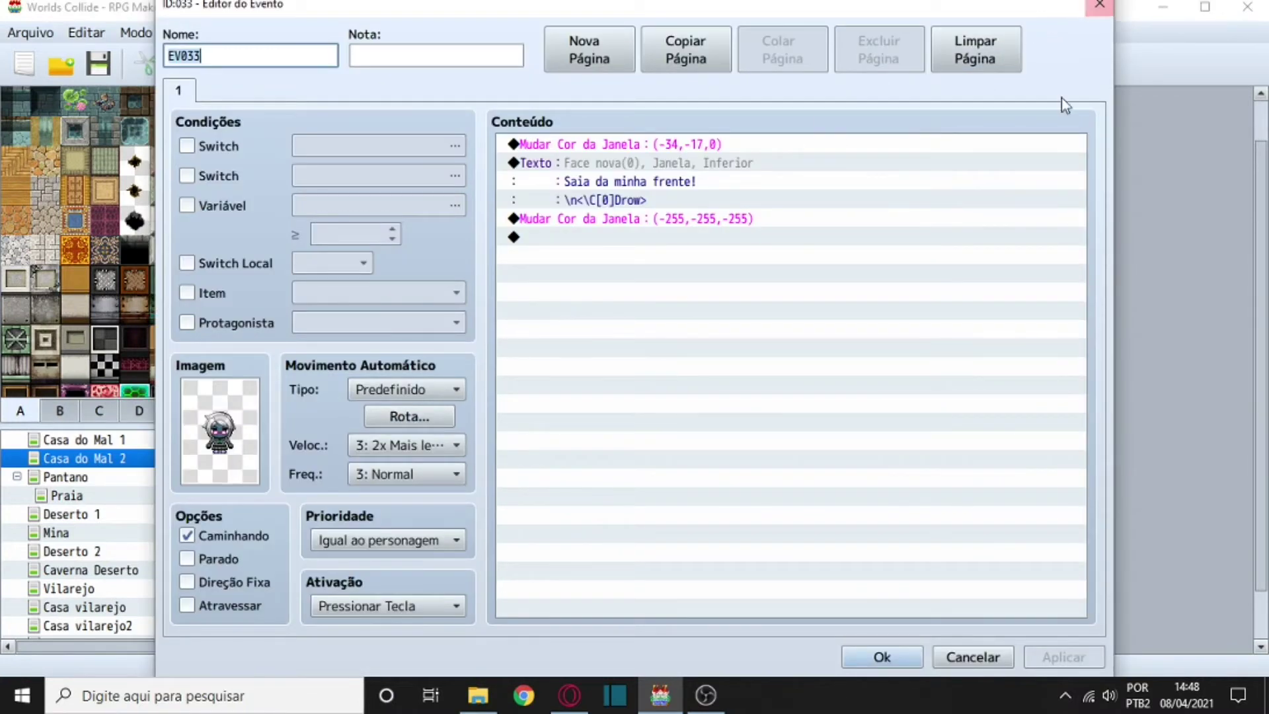
pyautogui.click(1100, 5)
# Open the Quiz event in the right side room and examine its intro, Sim/Não choice and first question branches.
pyautogui.scroll(-1, 810, 456)
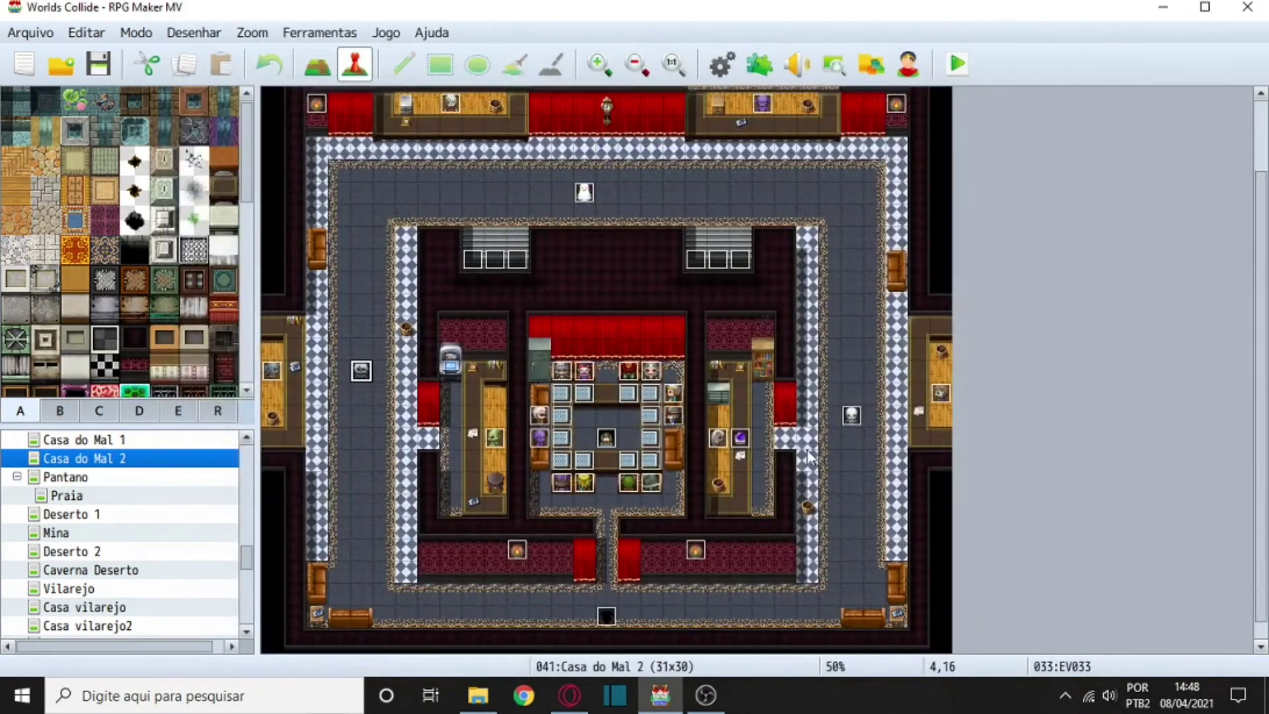
pyautogui.scroll(-1, 810, 456)
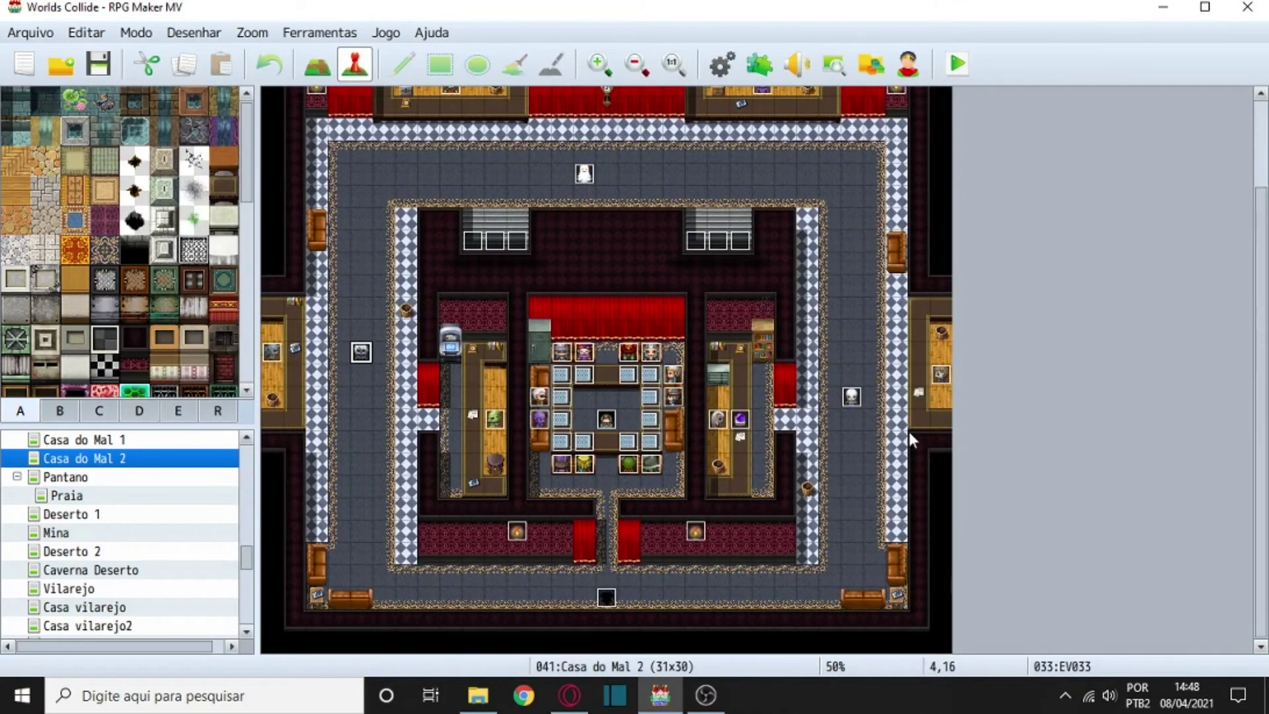
pyautogui.rightClick(940, 382)
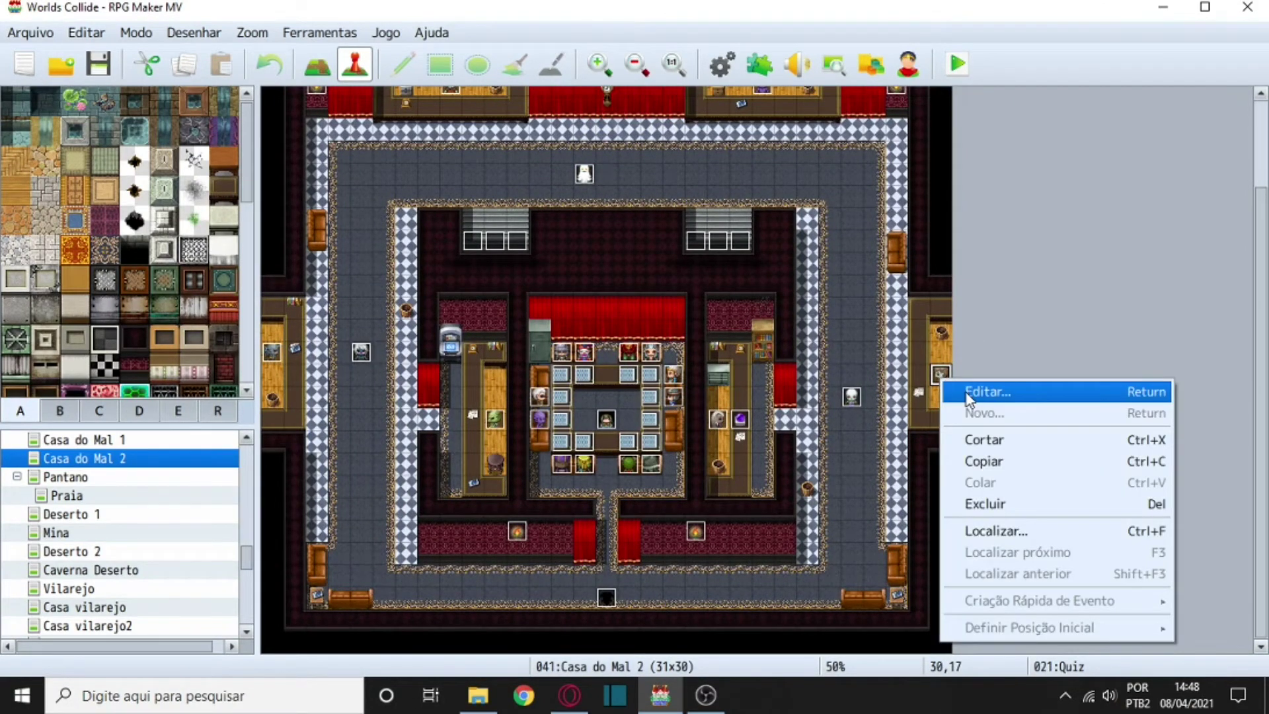
pyautogui.click(966, 393)
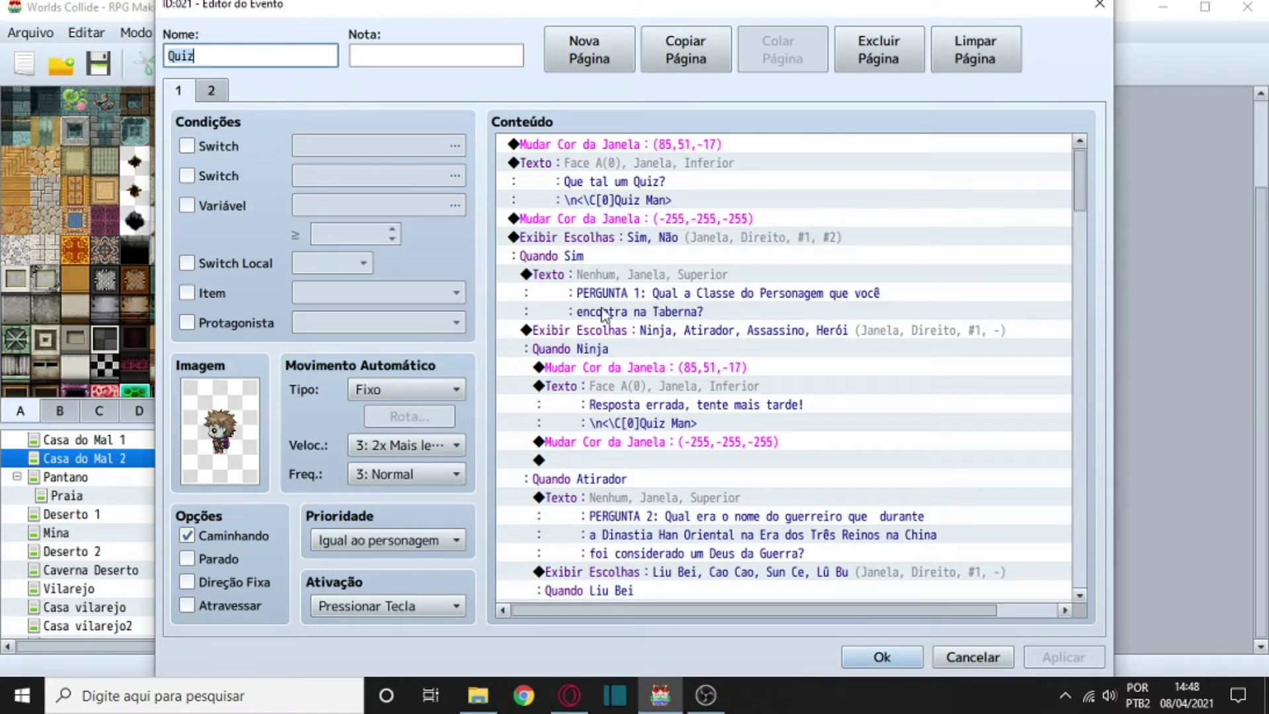
pyautogui.scroll(-3, 594, 312)
pyautogui.scroll(2, 565, 299)
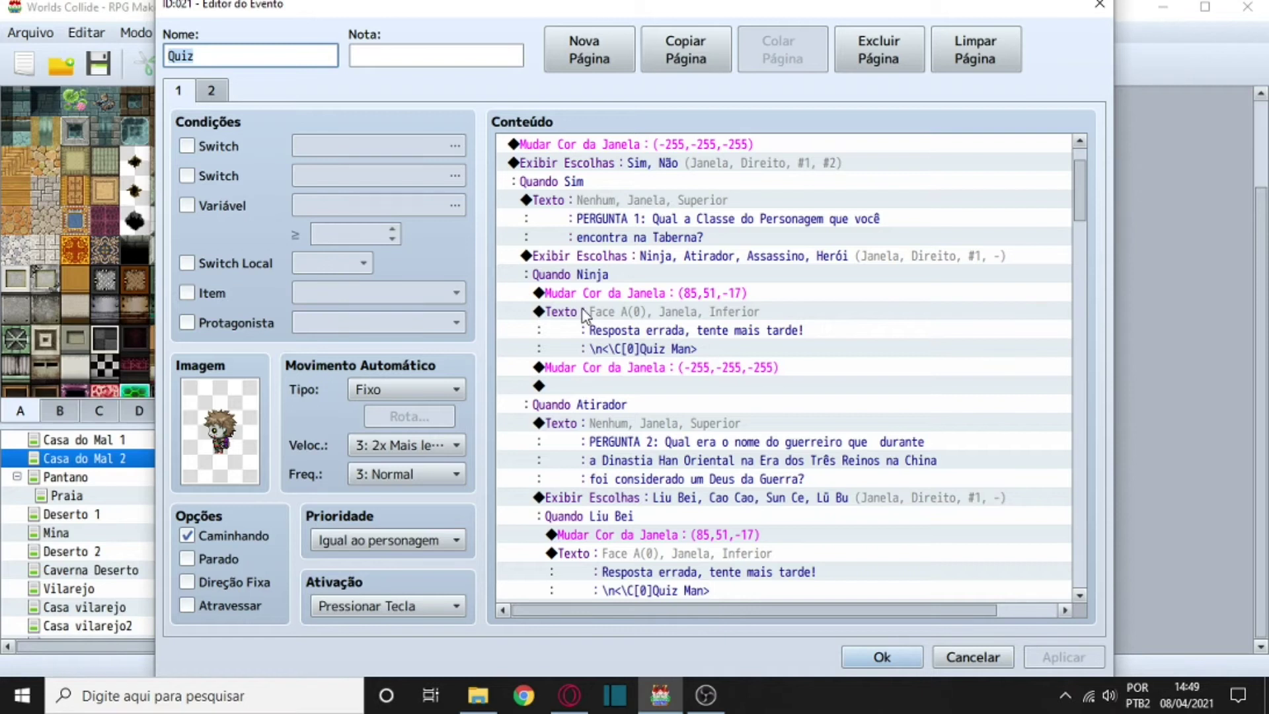
pyautogui.scroll(-2, 582, 317)
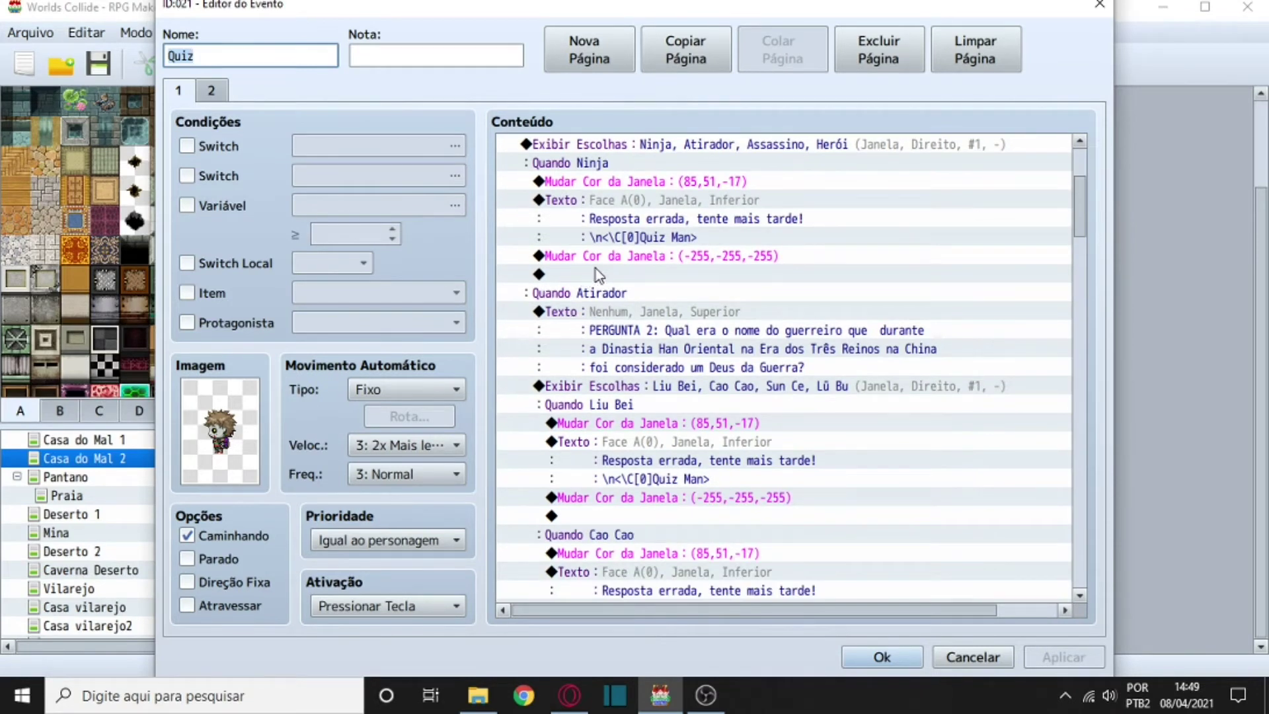
pyautogui.scroll(-1, 596, 268)
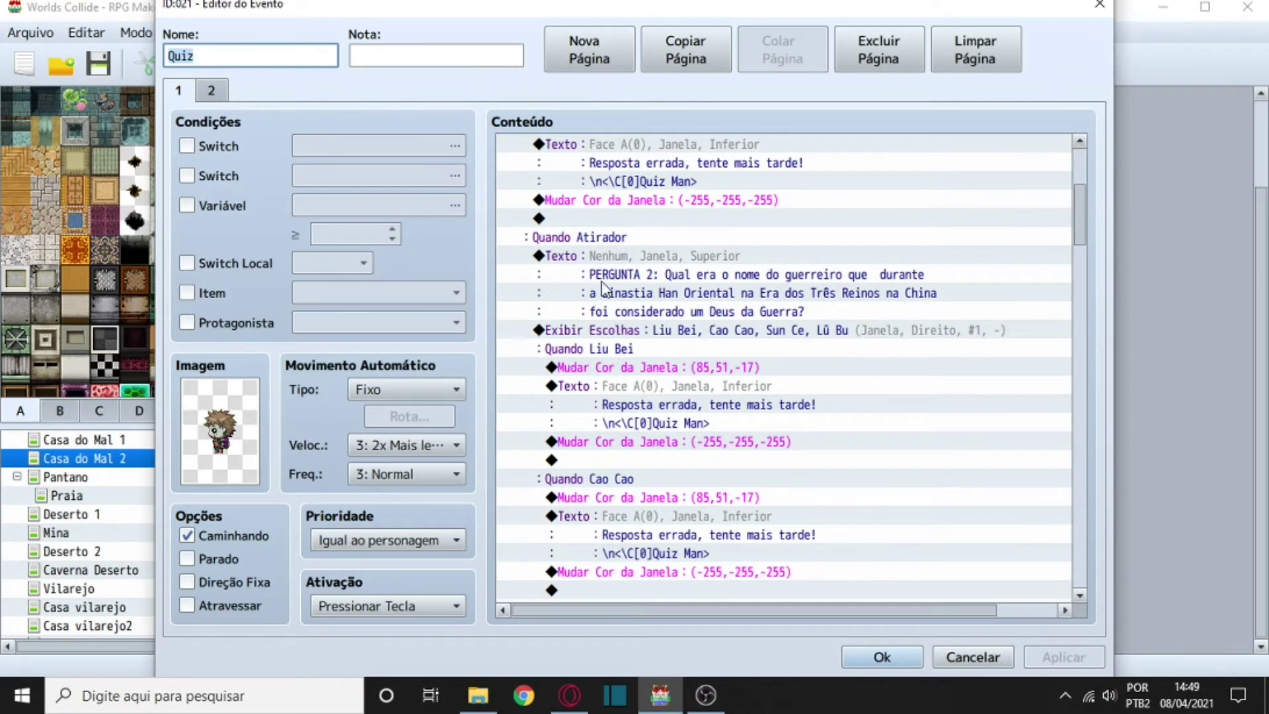
pyautogui.scroll(2, 595, 251)
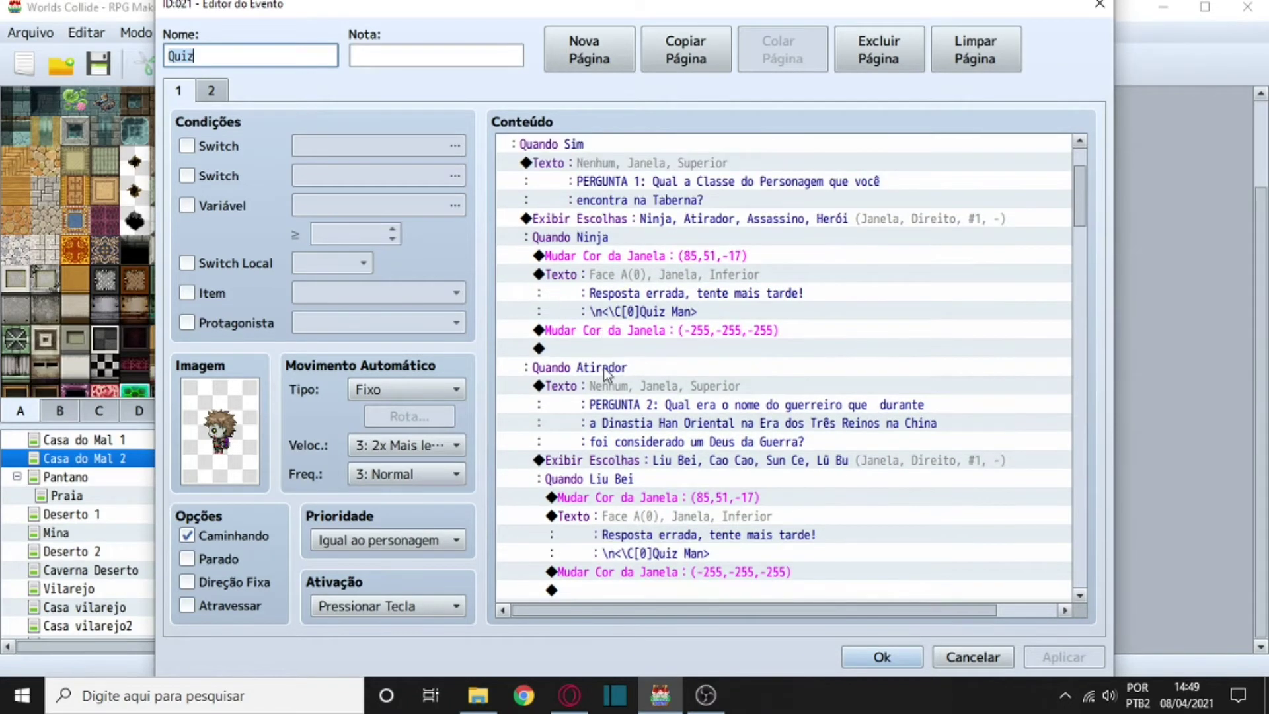
# Examine the answer branches of the Quiz event's second question and close the event without changes.
pyautogui.scroll(-1, 543, 376)
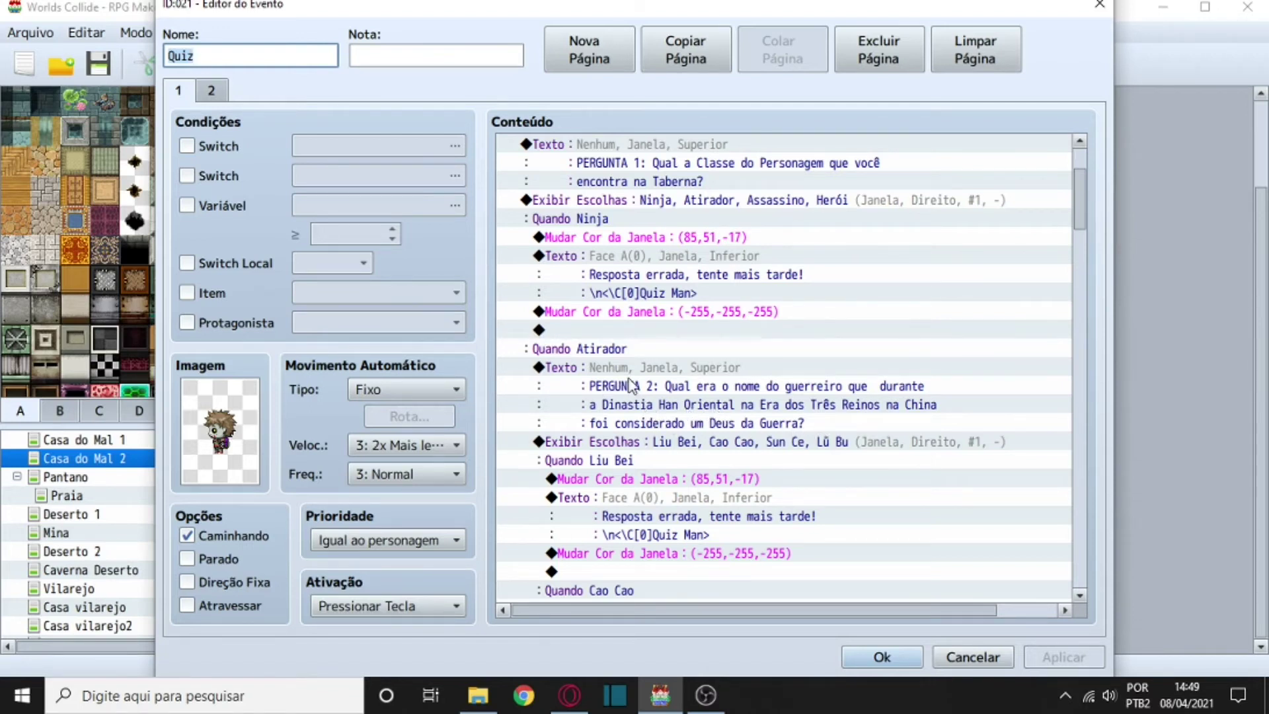
pyautogui.scroll(-1, 593, 382)
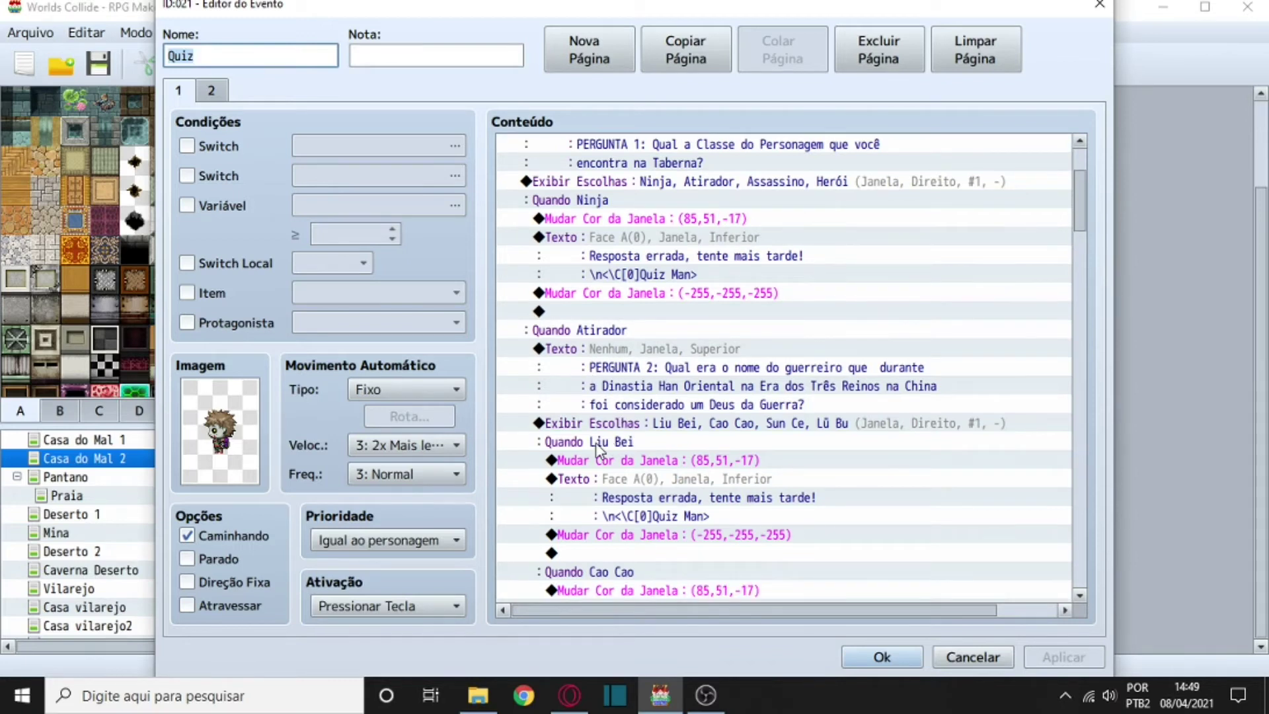
pyautogui.scroll(1, 596, 449)
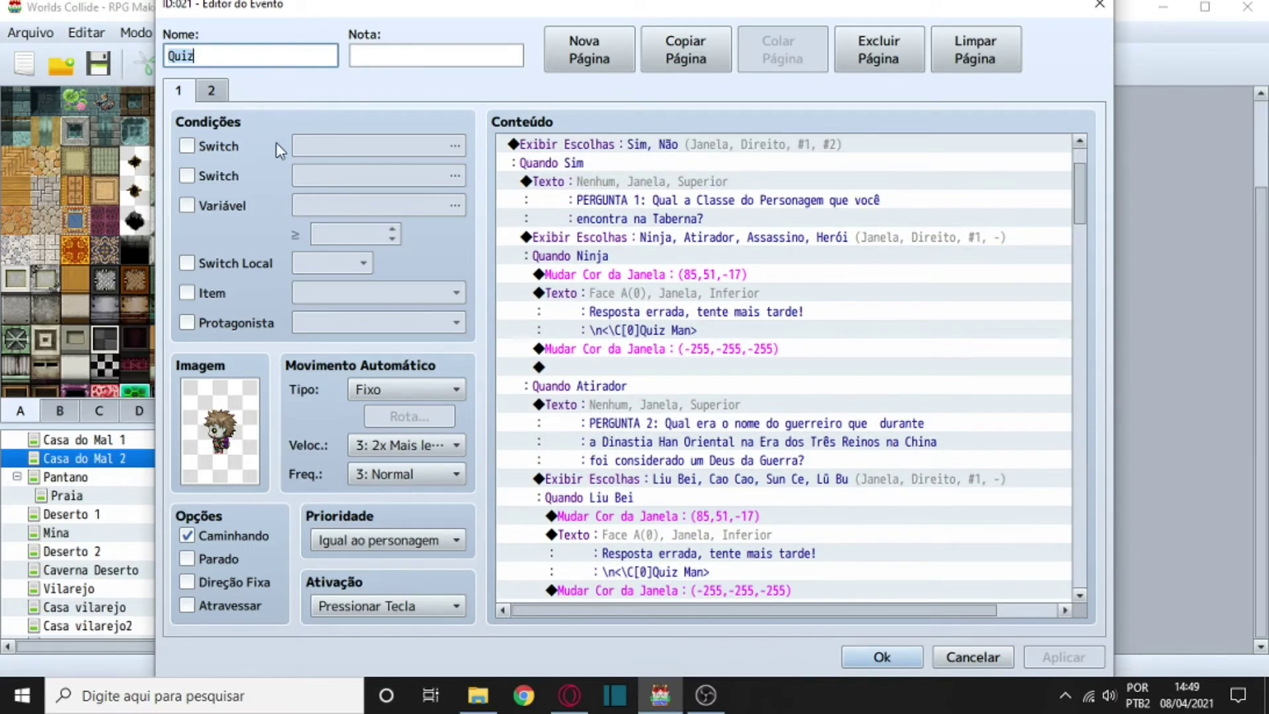
pyautogui.scroll(-4, 797, 453)
pyautogui.scroll(6, 661, 410)
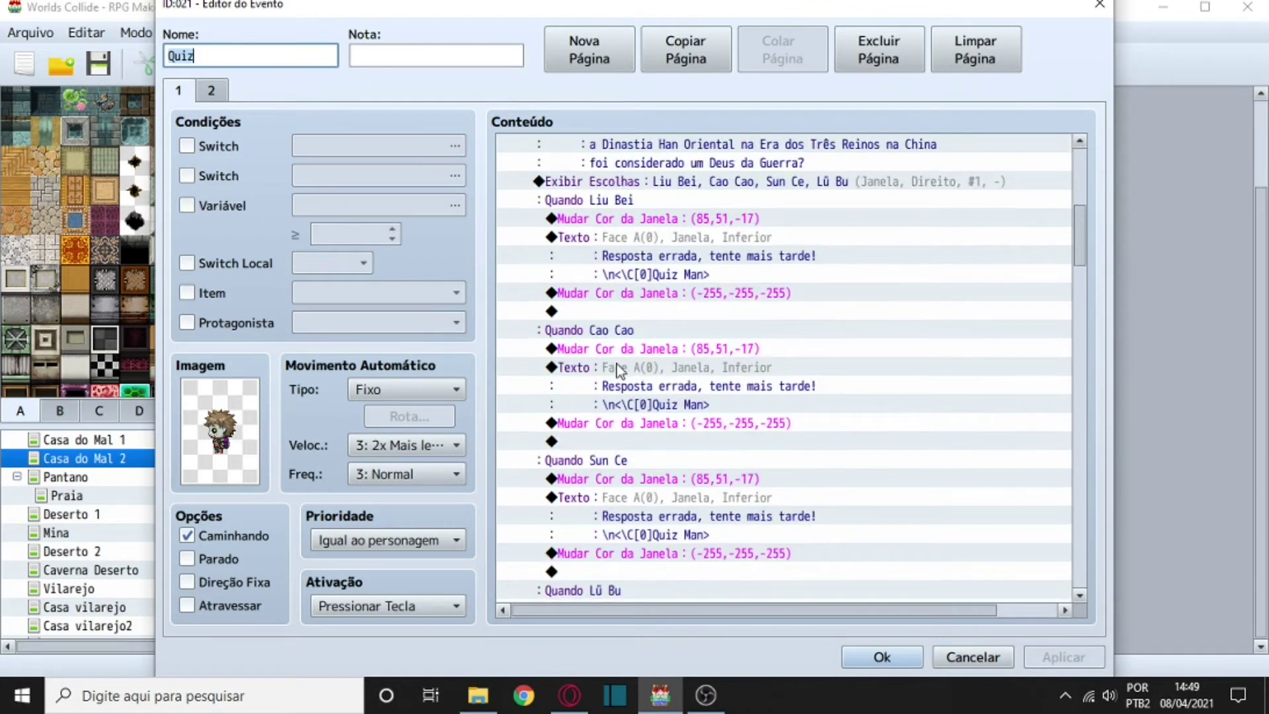
pyautogui.click(1099, 8)
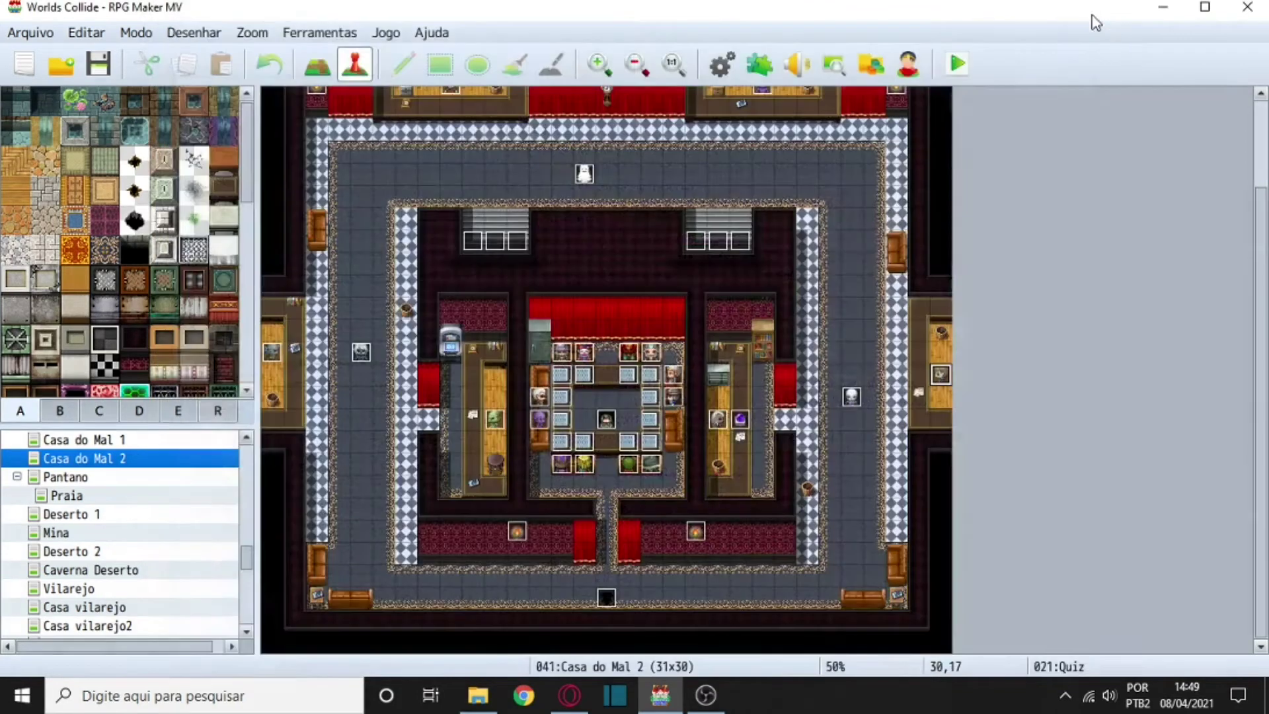
# Open the Vidente fortune-teller event EV006 and examine its opening dialogue, gold condition, crystal ball image and random variable commands.
pyautogui.rightClick(728, 421)
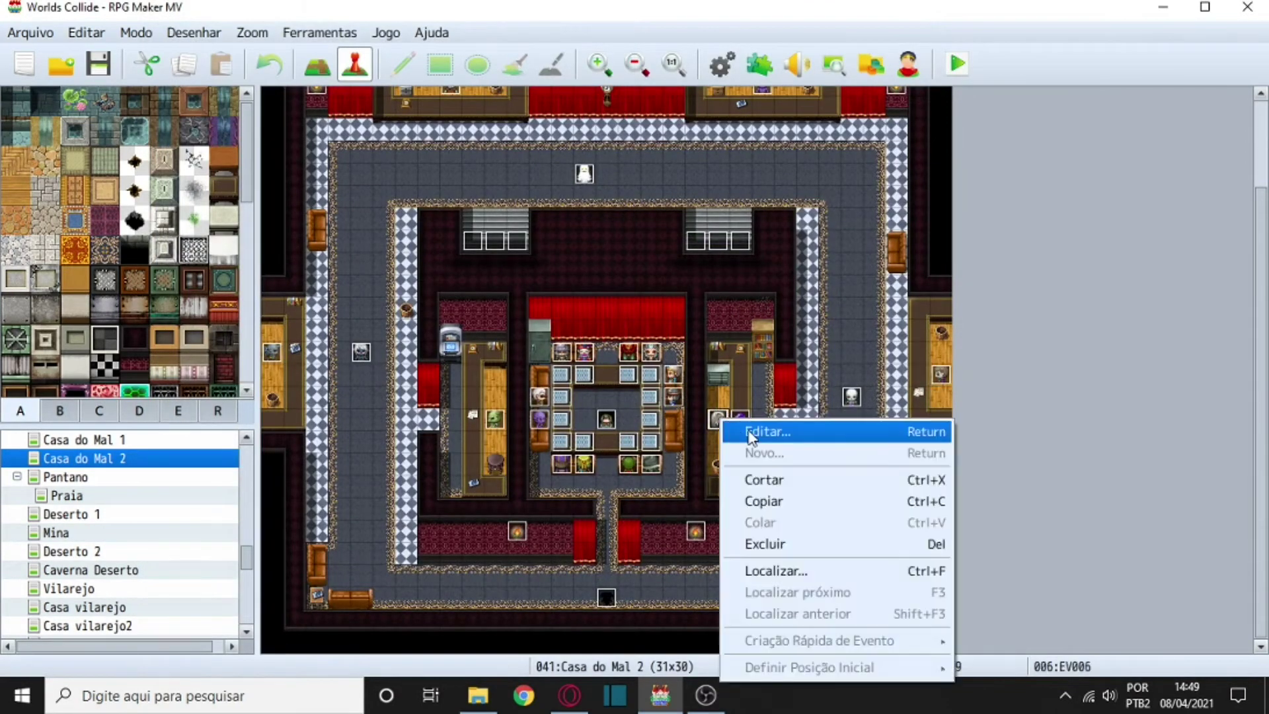
pyautogui.click(748, 430)
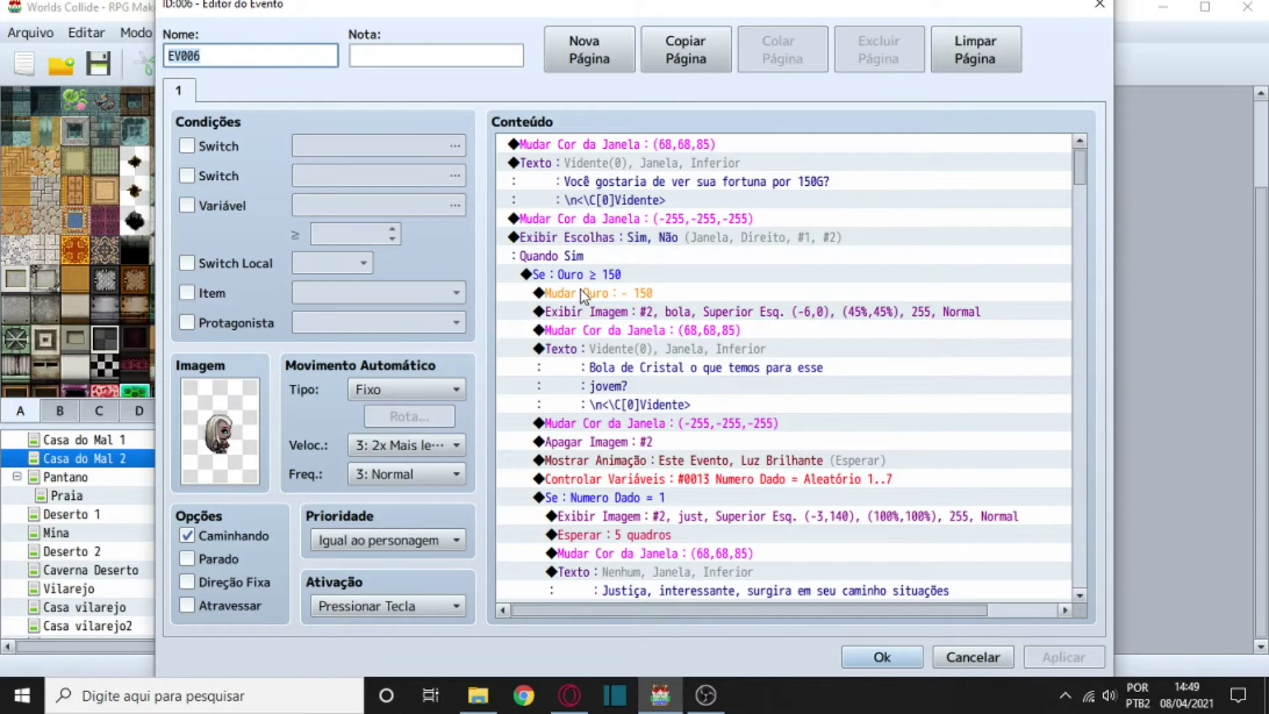
pyautogui.scroll(-3, 581, 289)
pyautogui.scroll(2, 580, 357)
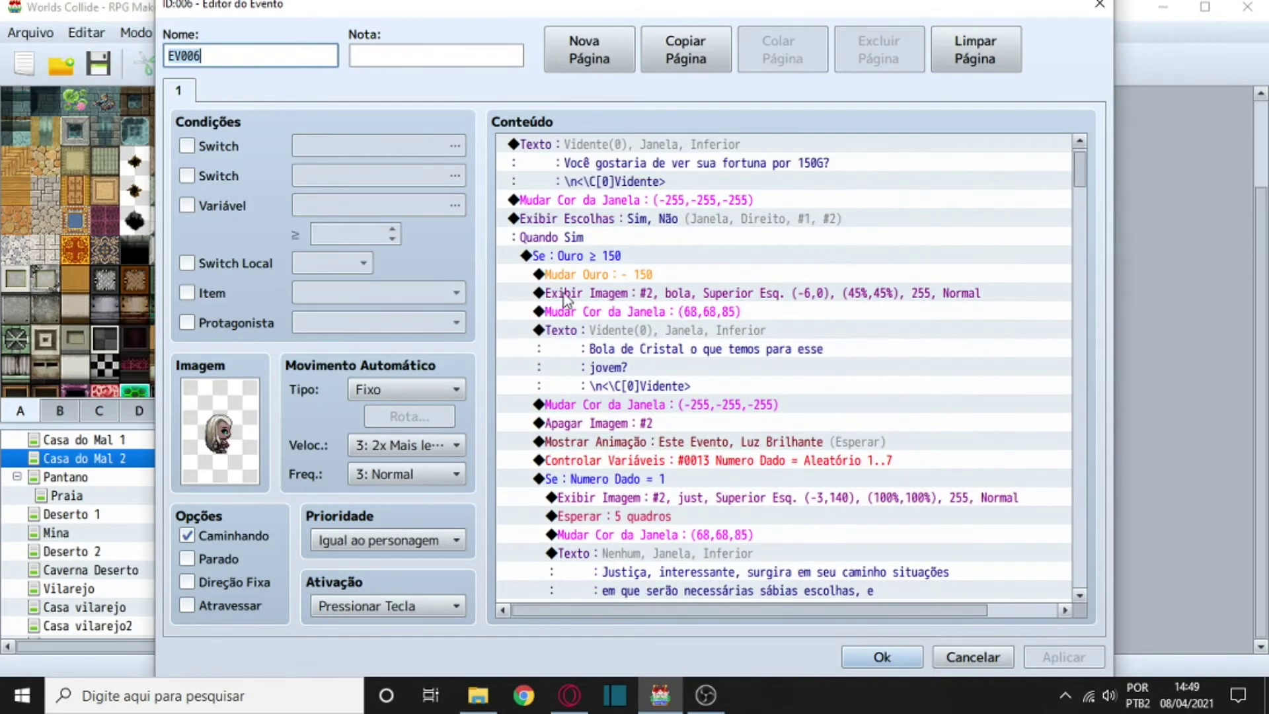
pyautogui.scroll(1, 566, 331)
pyautogui.scroll(-5, 605, 393)
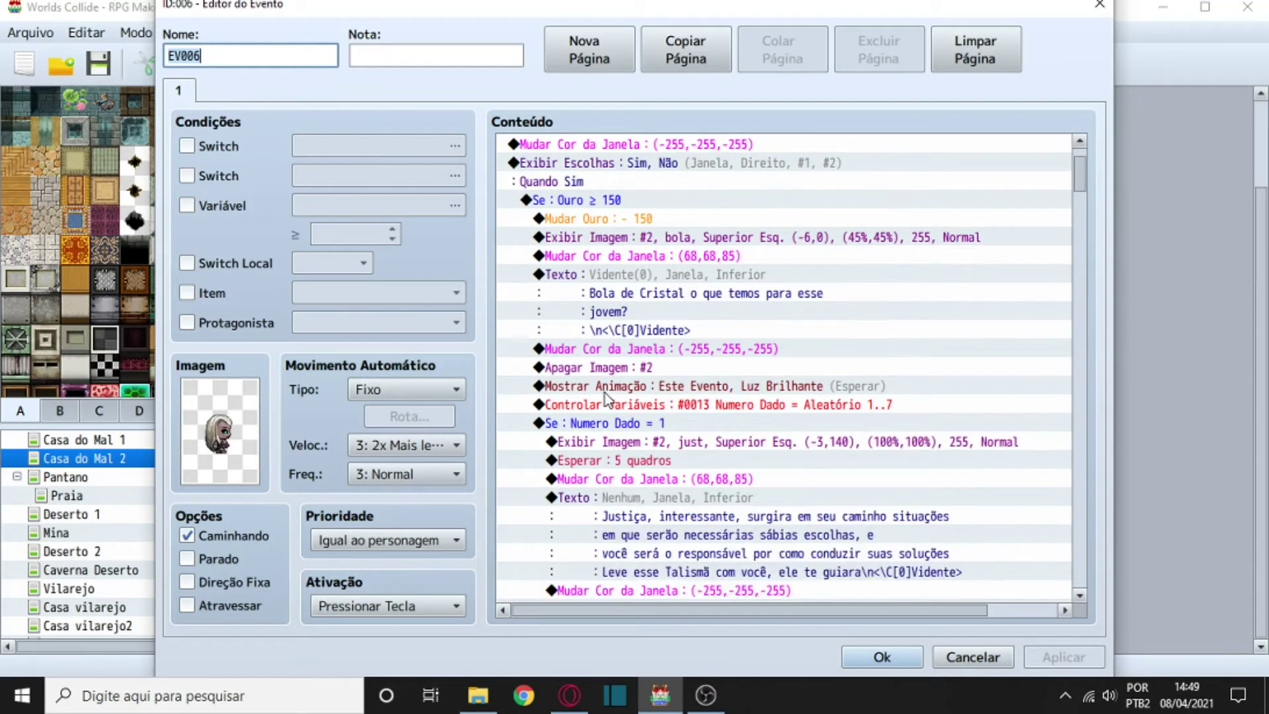
pyautogui.scroll(2, 608, 410)
pyautogui.scroll(3, 608, 413)
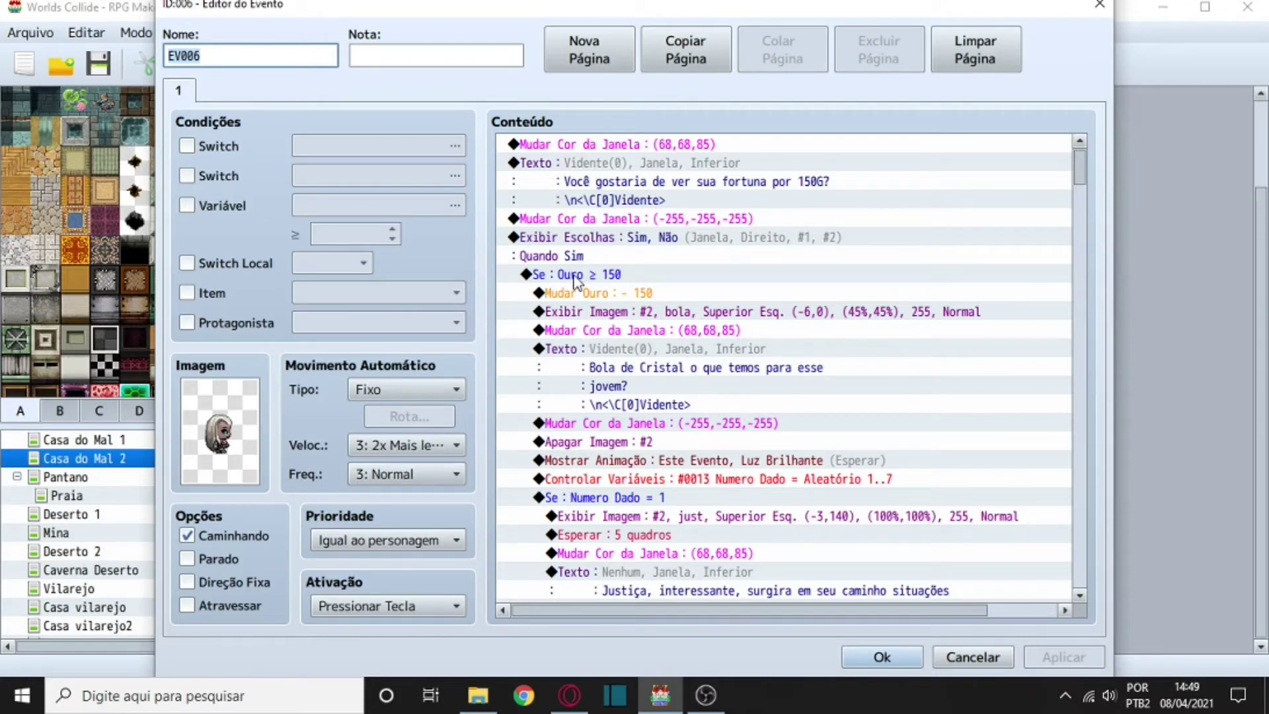
# Read through the fortune-teller event's Numero Dado branches, from result 1 to result 7, for their cards and rewards.
pyautogui.scroll(-7, 576, 281)
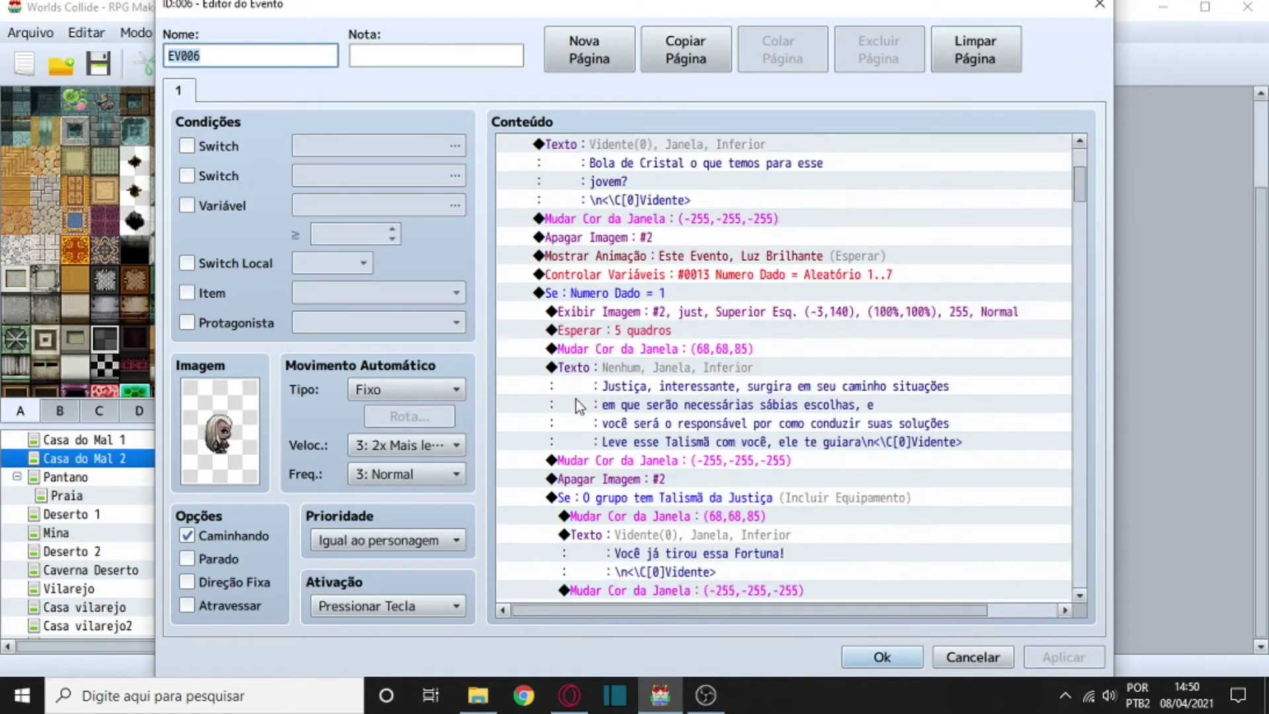
pyautogui.scroll(-12, 576, 405)
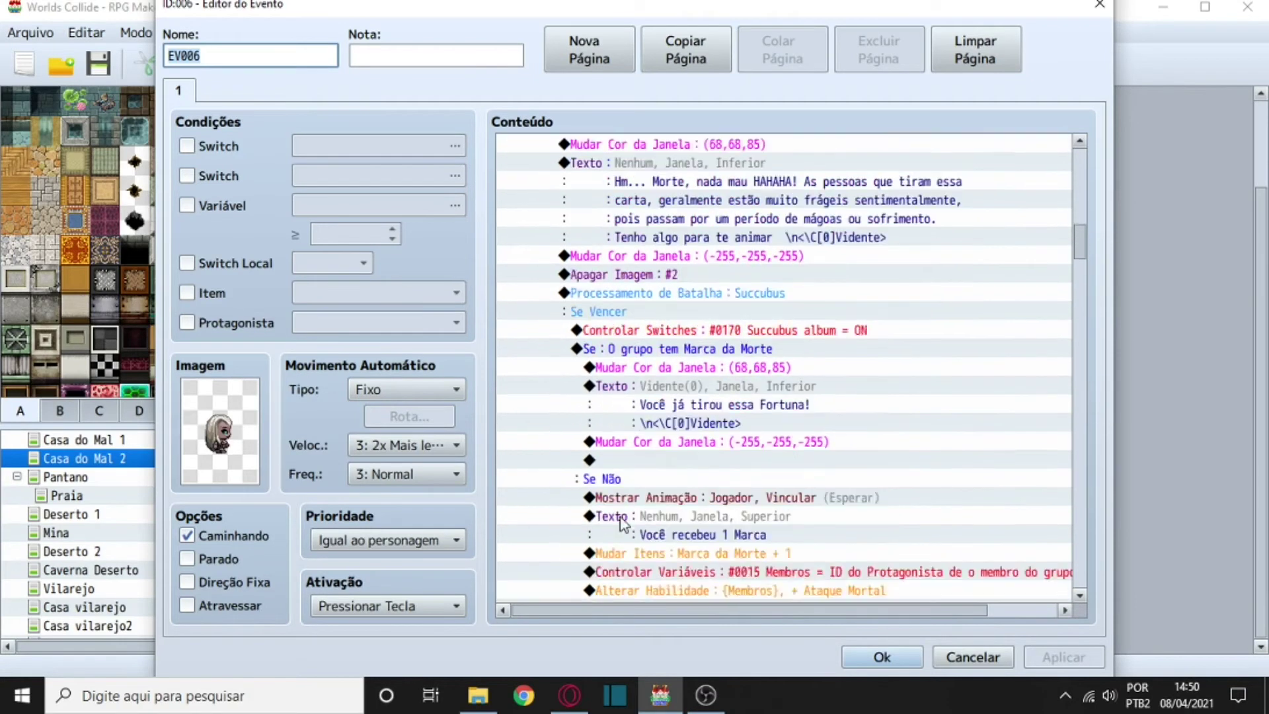
pyautogui.scroll(-14, 658, 543)
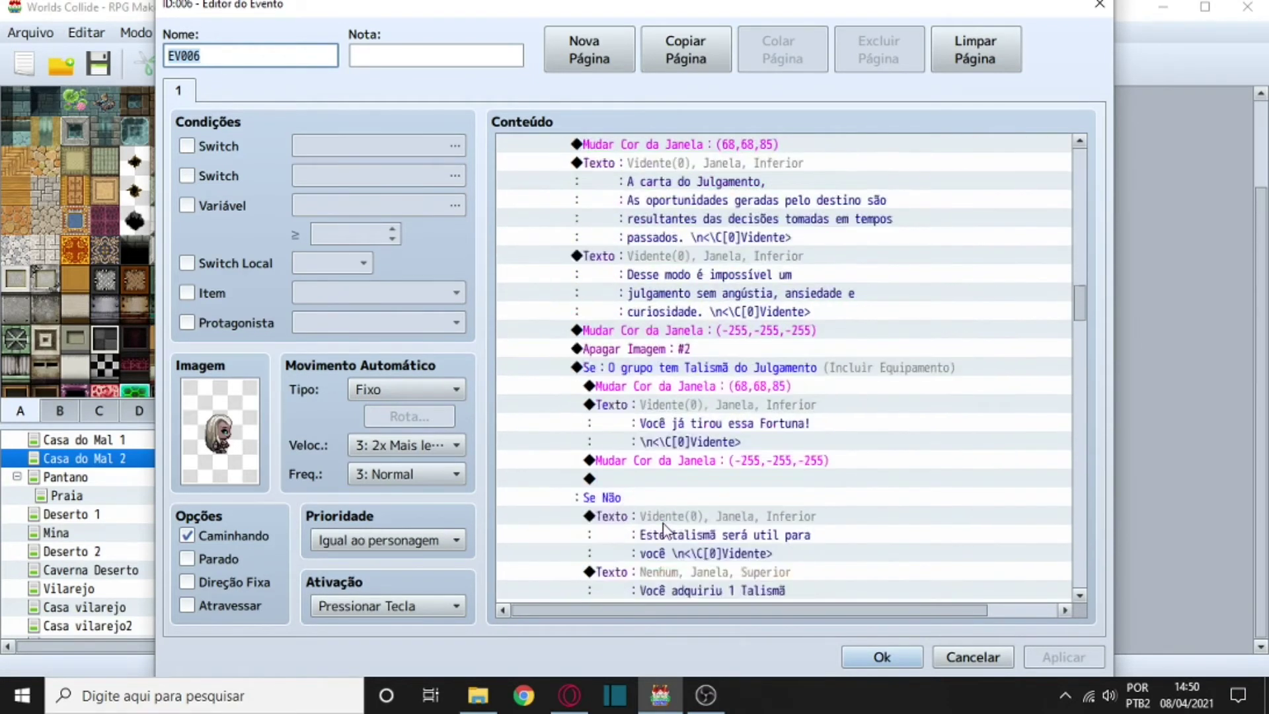
pyautogui.scroll(-12, 826, 489)
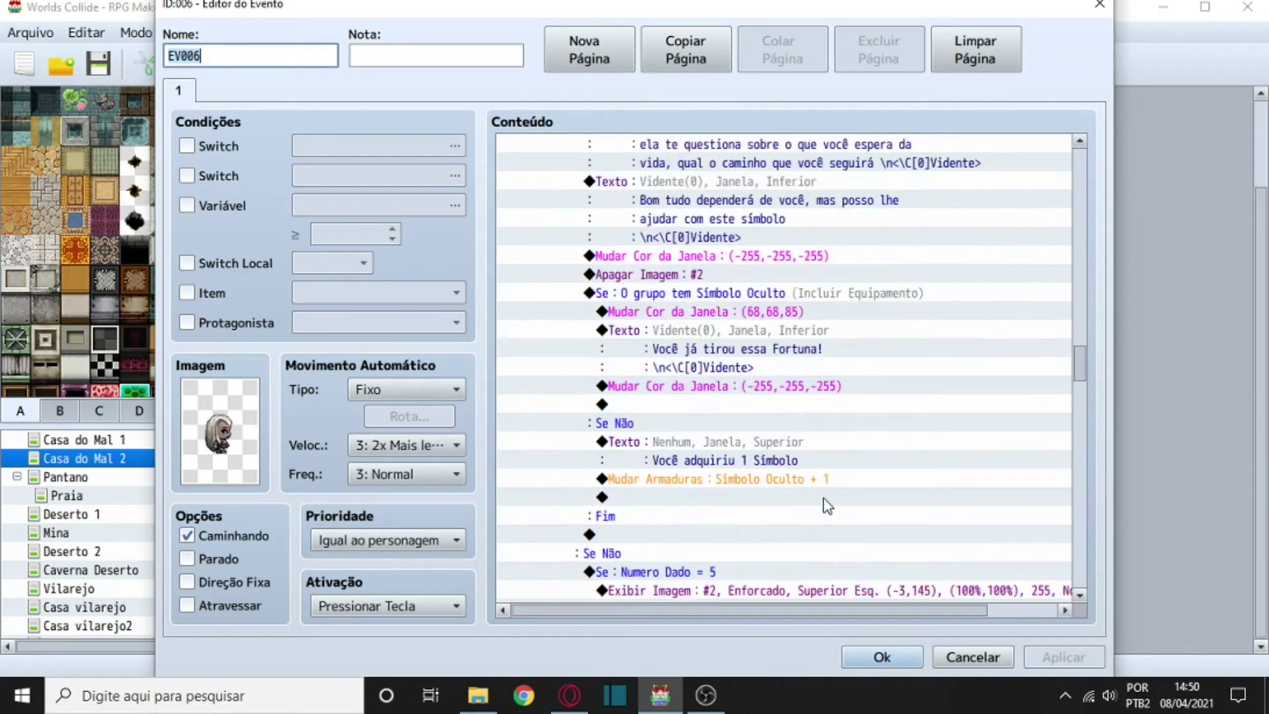
pyautogui.scroll(-13, 823, 498)
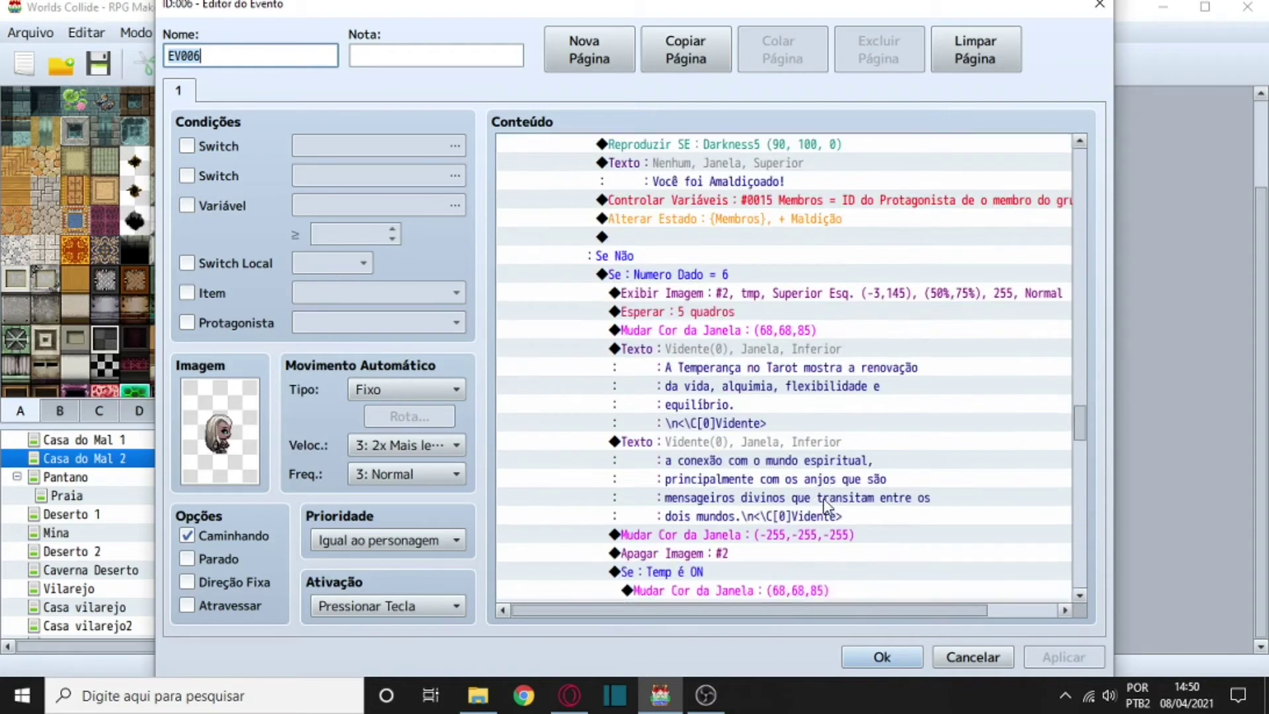
pyautogui.scroll(-12, 834, 507)
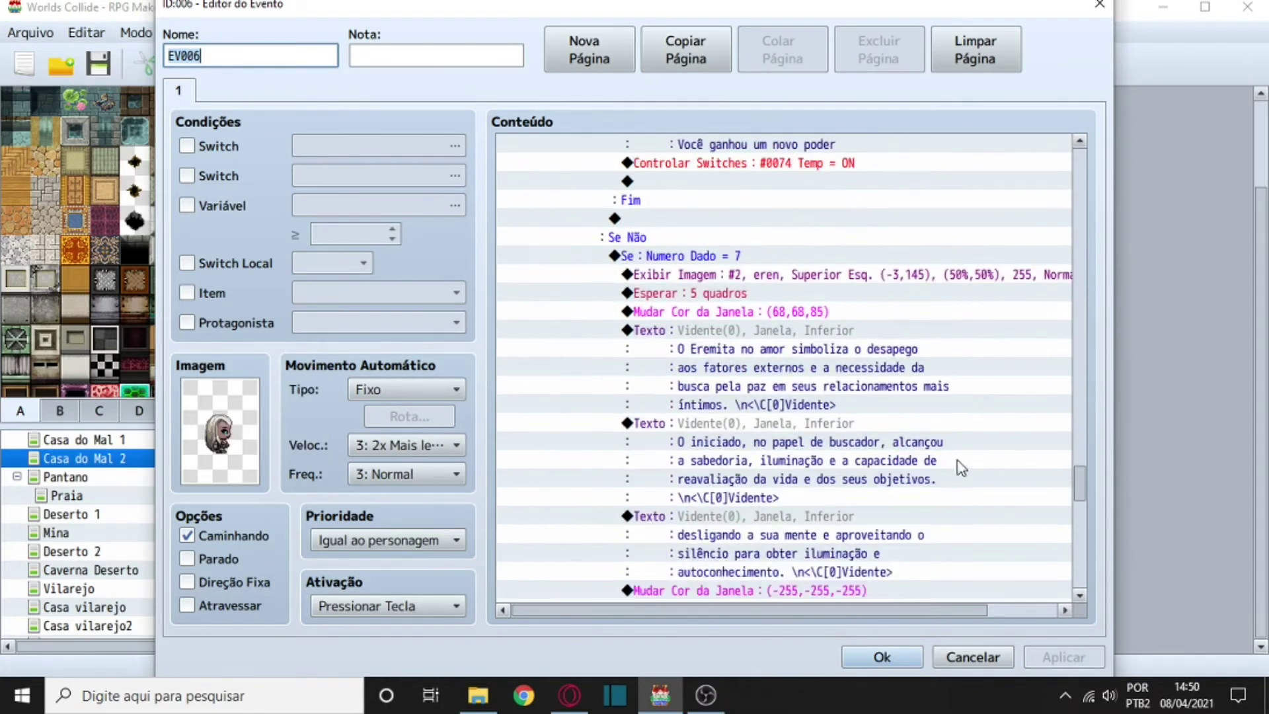
# Examine the insufficient-gold and Não branches at the end of the fortune-teller event, and recheck the Eremita branch.
pyautogui.moveTo(1079, 501); pyautogui.dragTo(1077, 578)
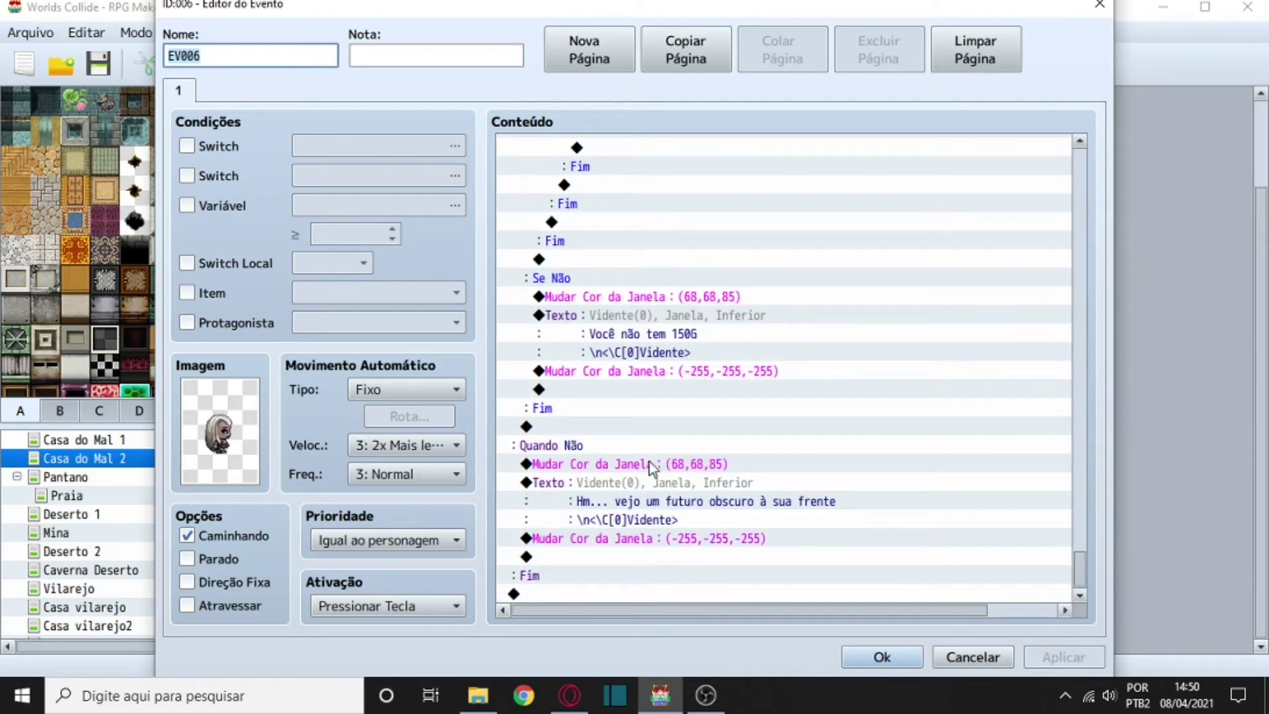
pyautogui.scroll(1, 649, 462)
pyautogui.scroll(1, 591, 436)
pyautogui.scroll(-2, 633, 452)
pyautogui.scroll(6, 618, 462)
pyautogui.scroll(10, 616, 461)
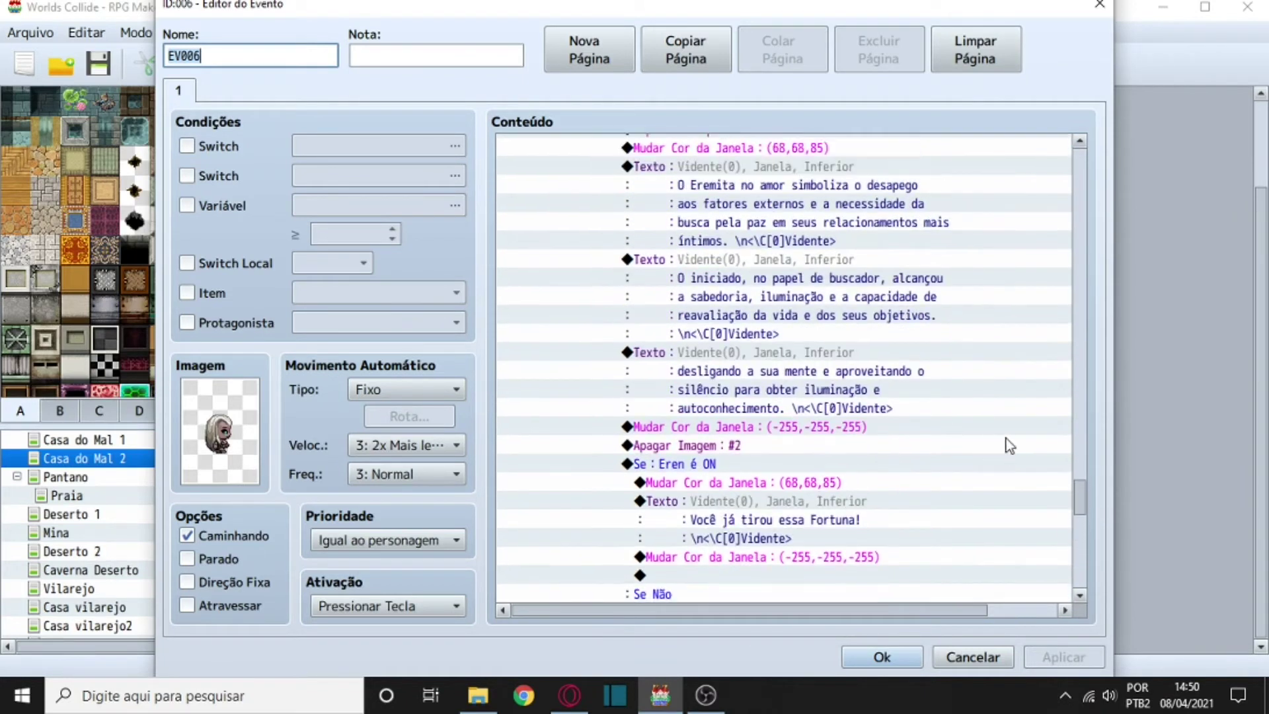
# View the blank Controlar Variáveis settings from the event command list at the fortune-teller's Numero Dado line, and cancel without adding a command.
pyautogui.moveTo(1079, 510); pyautogui.dragTo(1105, 171)
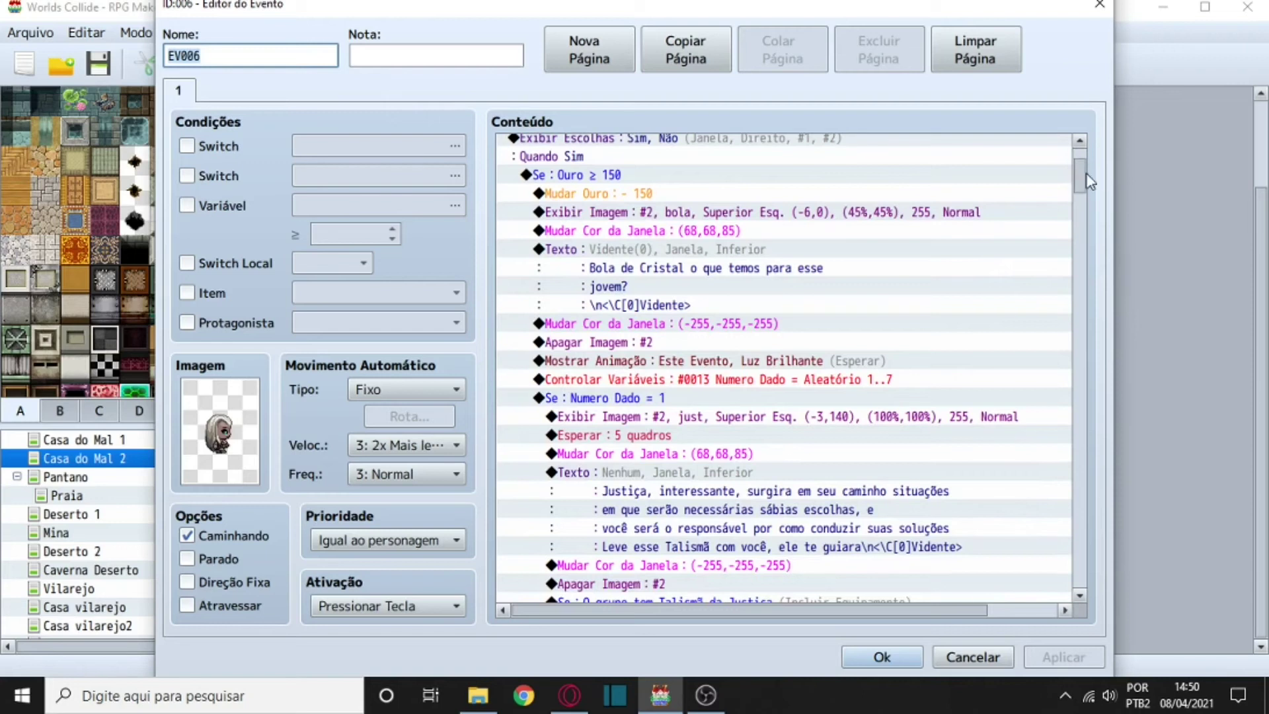
pyautogui.scroll(1, 663, 400)
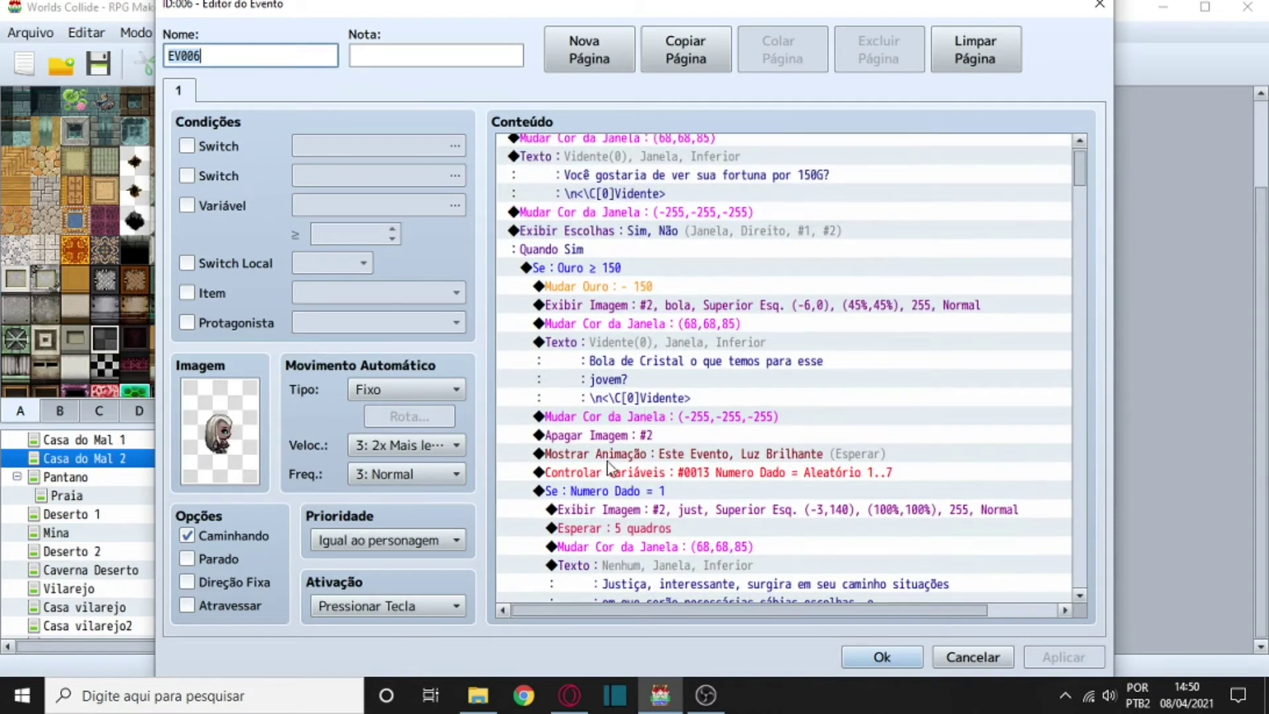
pyautogui.doubleClick(572, 474)
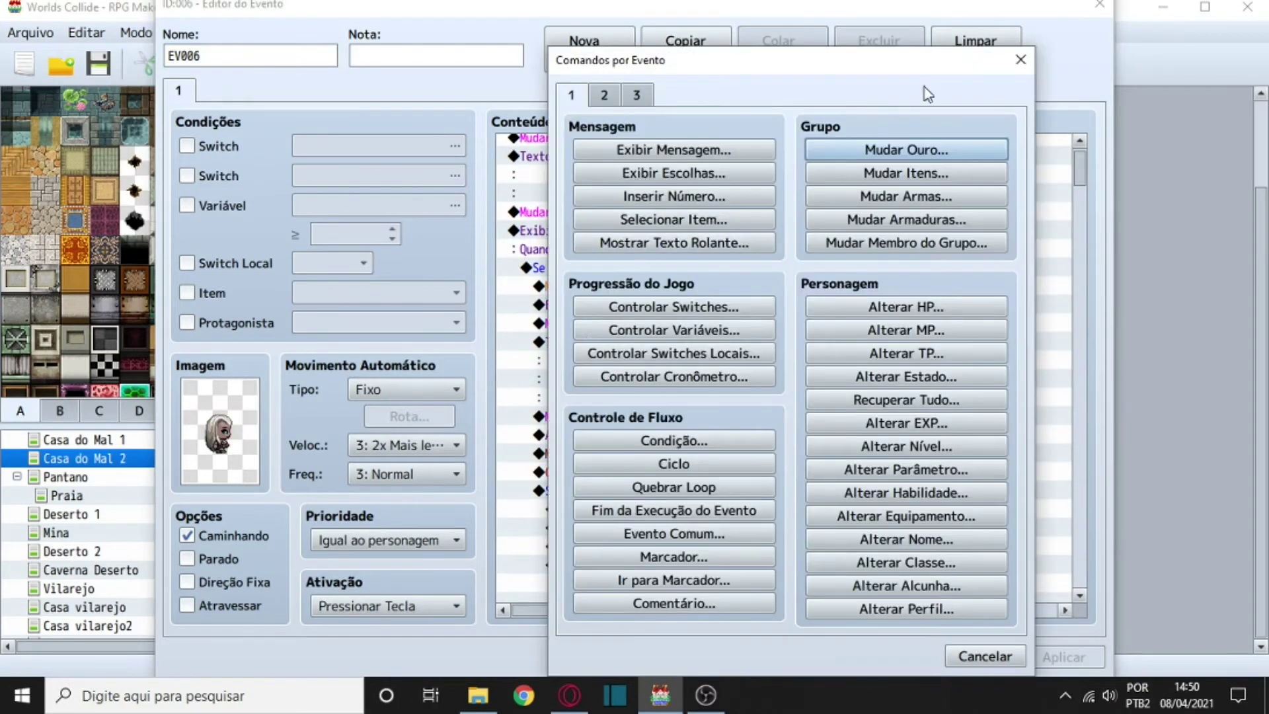
pyautogui.click(656, 330)
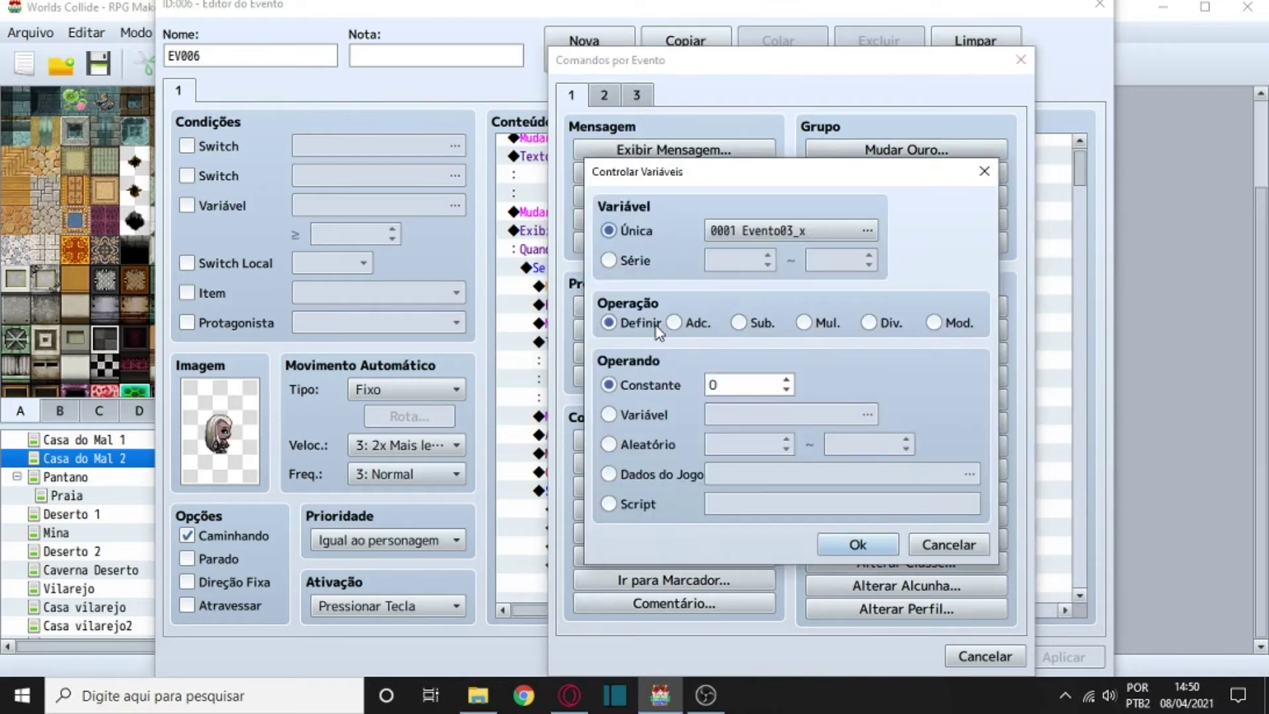
pyautogui.click(984, 171)
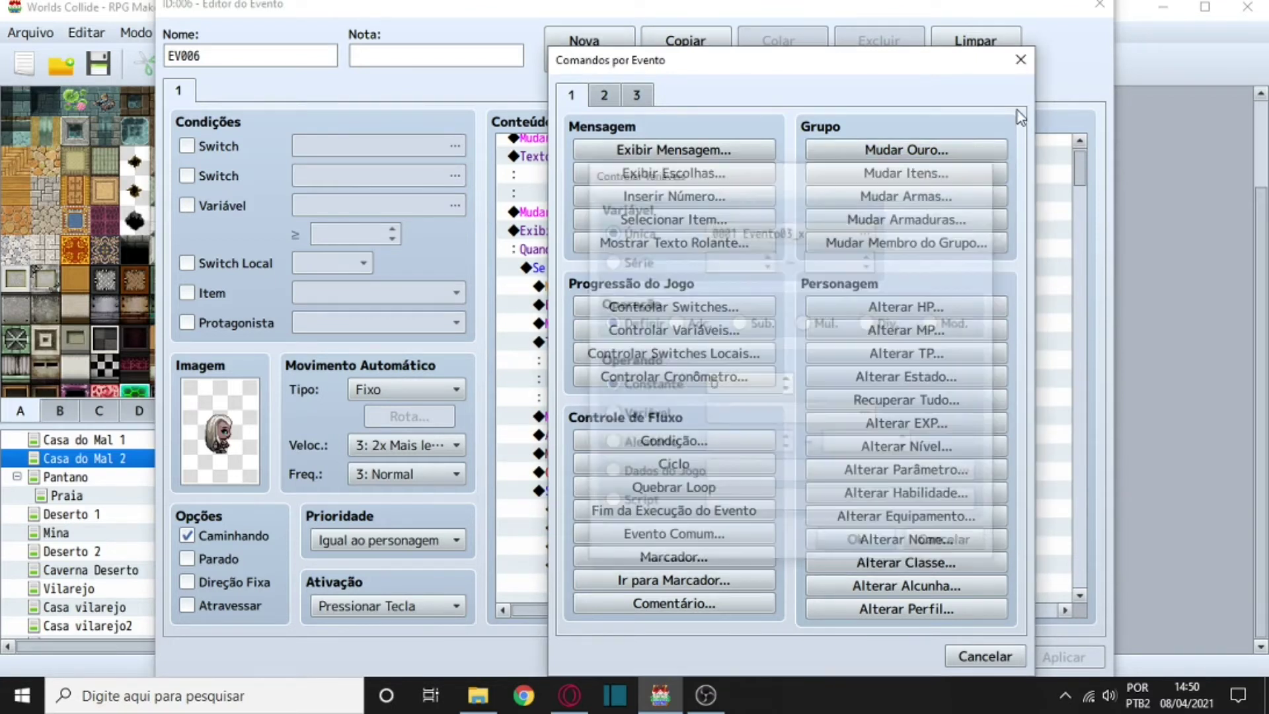
pyautogui.click(1020, 59)
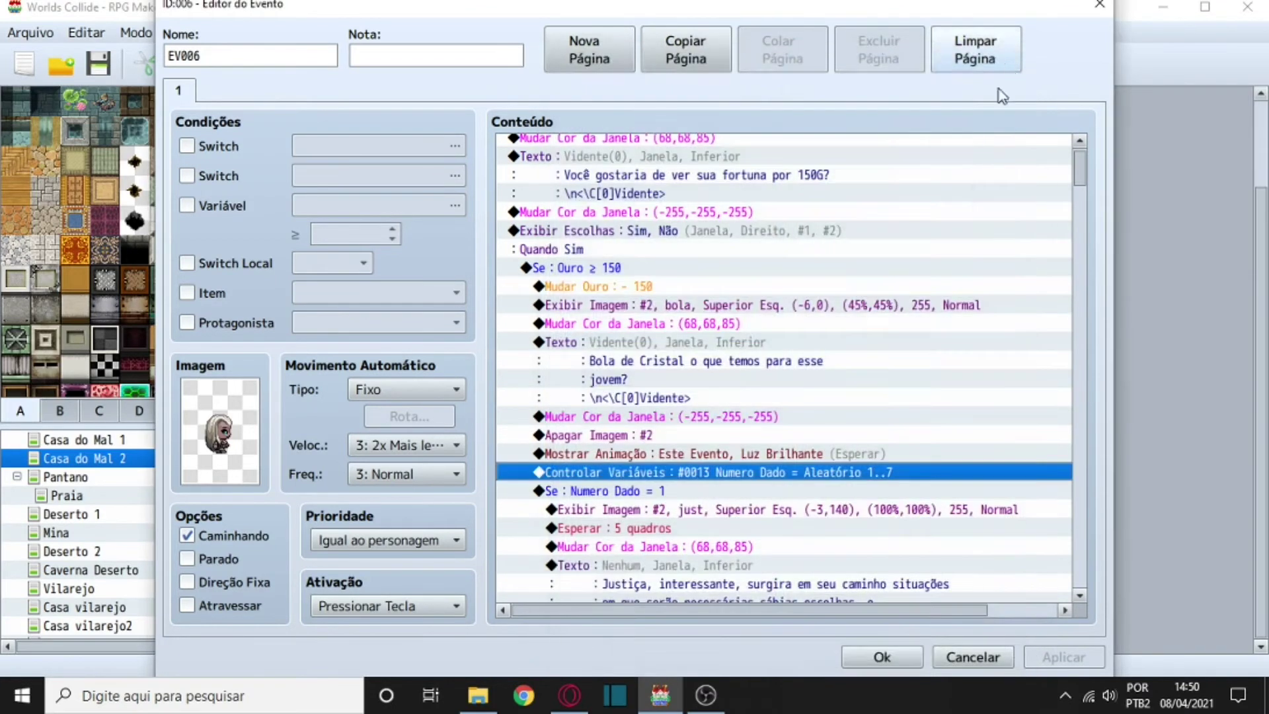
# Inspect the fortune-teller's random Controlar Variáveis command and the variable list containing 0013 Numero Dado, and close them without changes.
pyautogui.rightClick(600, 458)
pyautogui.rightClick(570, 475)
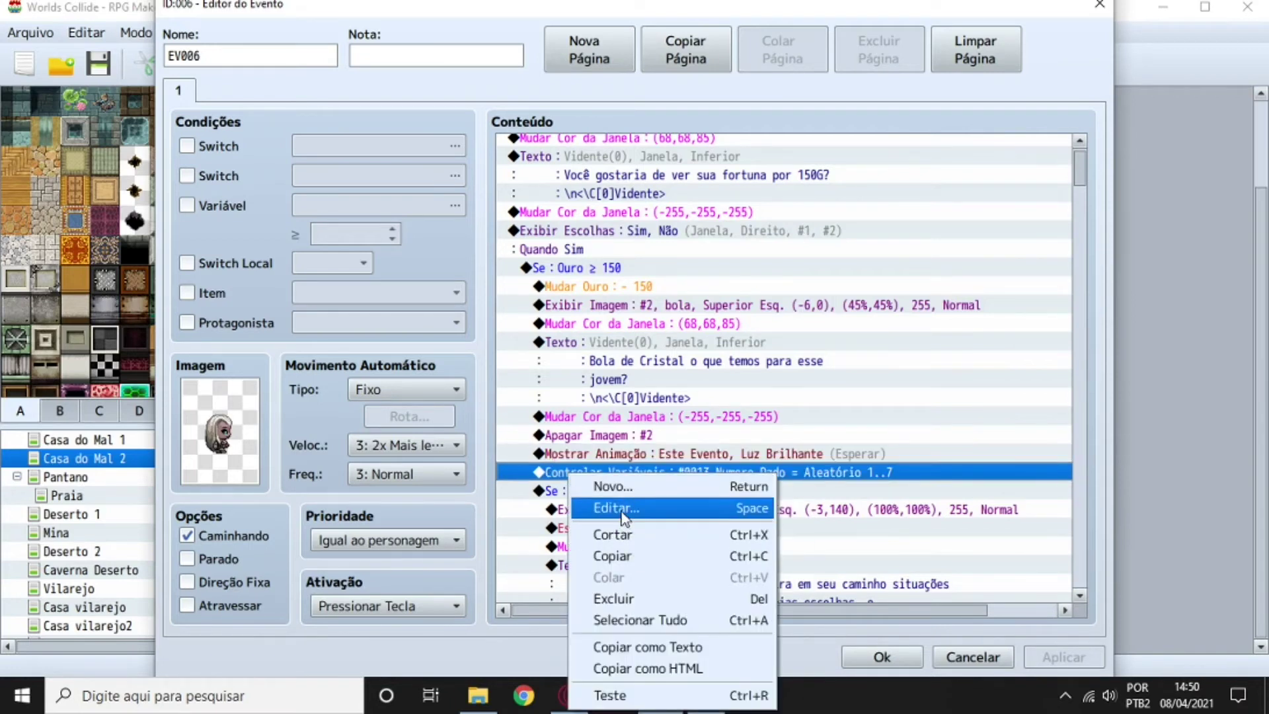
pyautogui.click(622, 512)
pyautogui.click(747, 234)
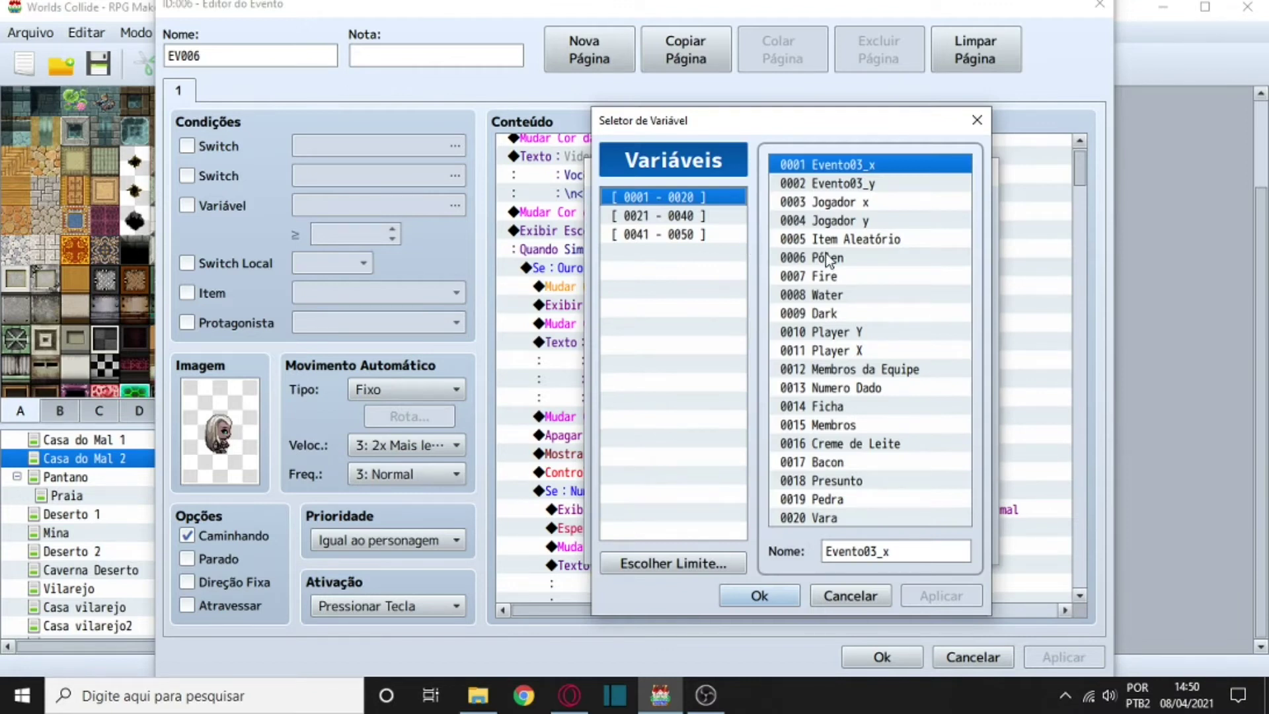
pyautogui.click(853, 389)
pyautogui.click(977, 120)
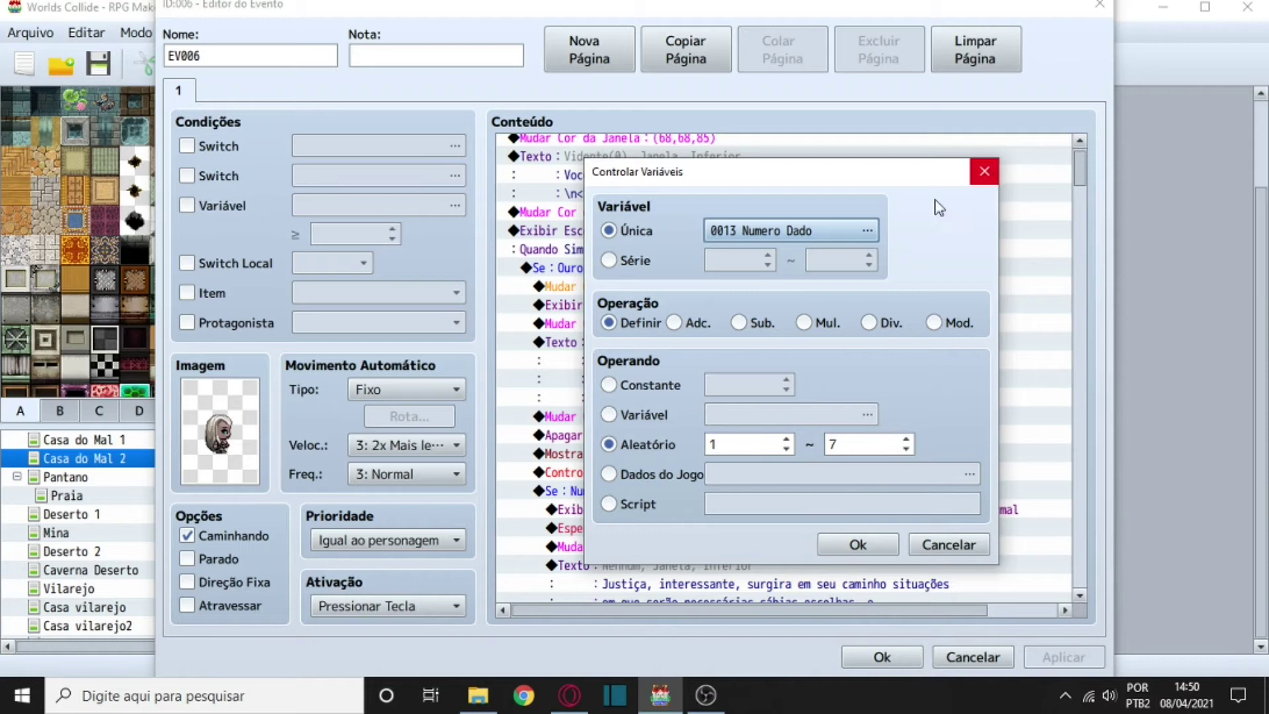
pyautogui.click(985, 171)
# View the blank Condição variable settings from the command list at the Numero Dado = 1 line, and cancel without adding a condition.
pyautogui.scroll(-1, 557, 491)
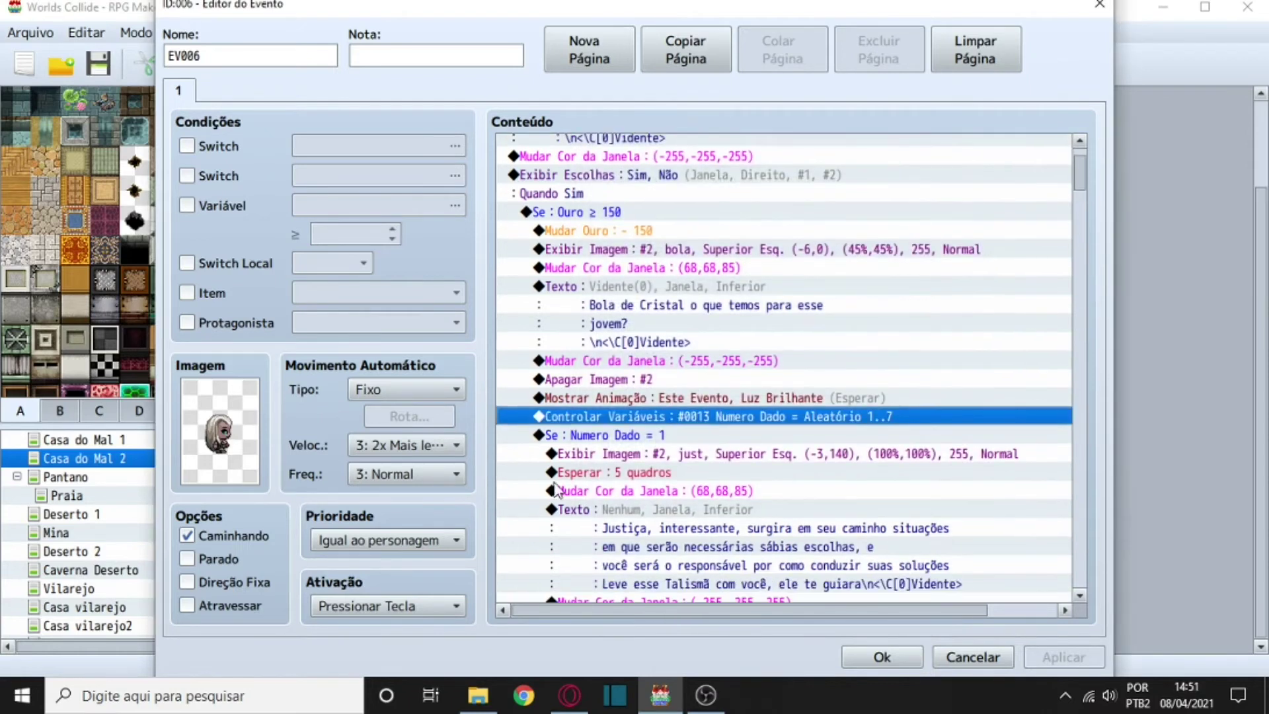
pyautogui.click(590, 436)
pyautogui.press('Insert')
pyautogui.click(651, 442)
pyautogui.click(631, 290)
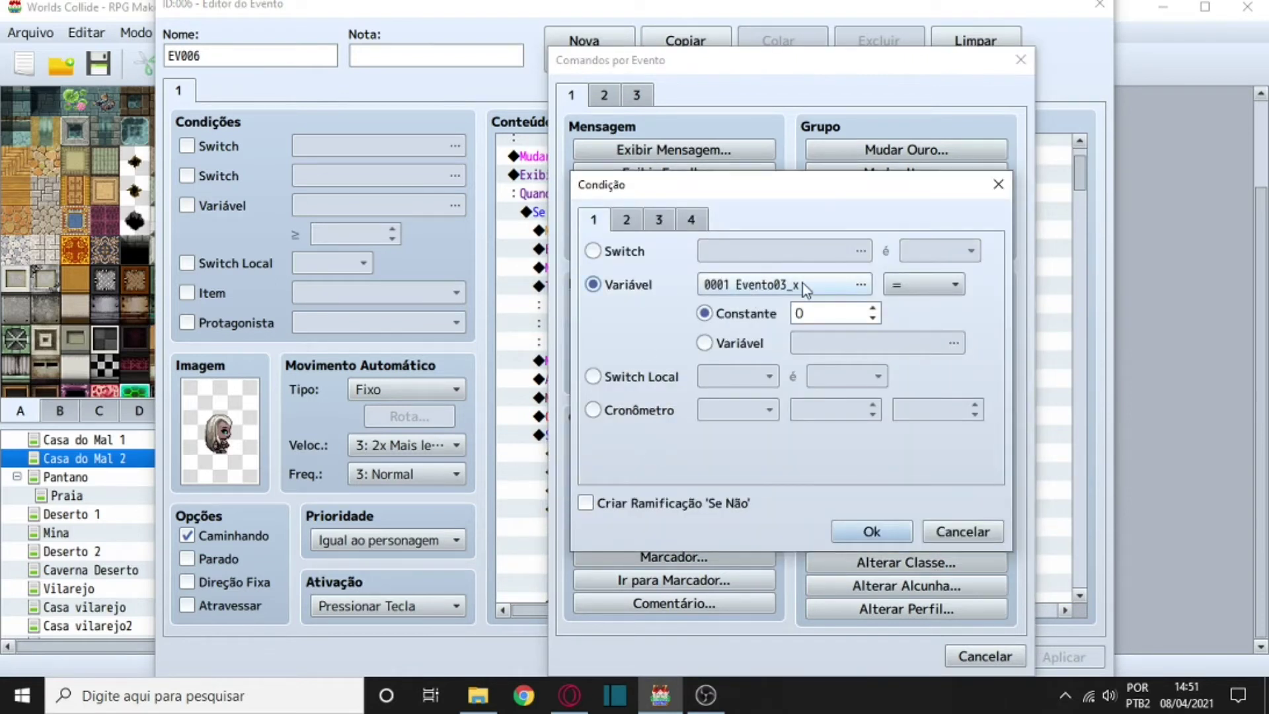
pyautogui.click(998, 185)
pyautogui.click(1020, 59)
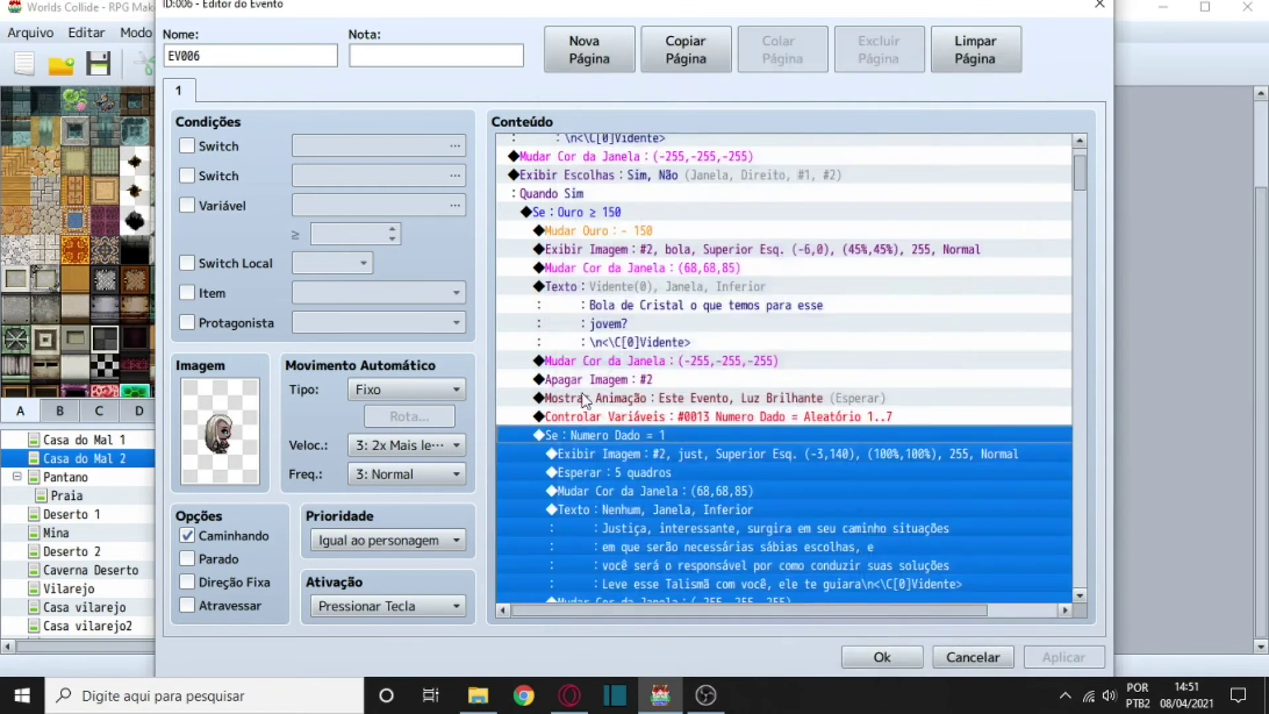
# Inspect the settings of the existing Numero Dado = 1 condition, and close them without changes.
pyautogui.rightClick(585, 431)
pyautogui.click(604, 441)
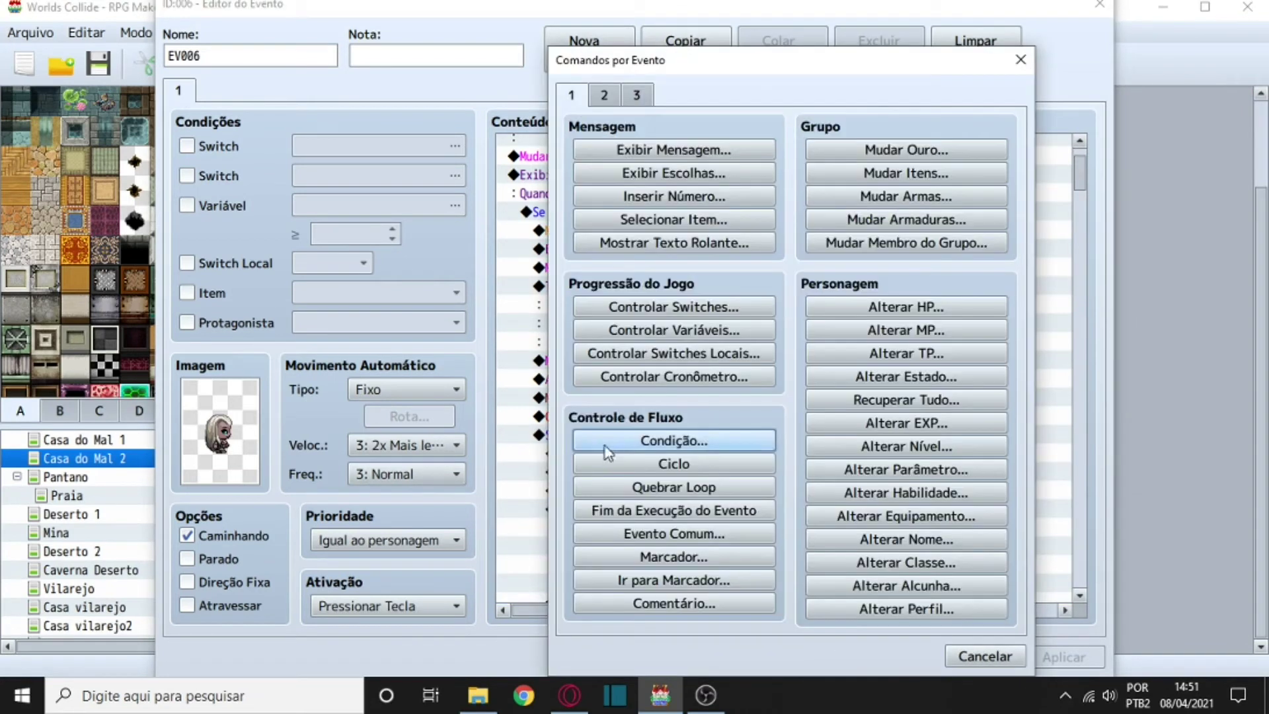
pyautogui.click(1021, 59)
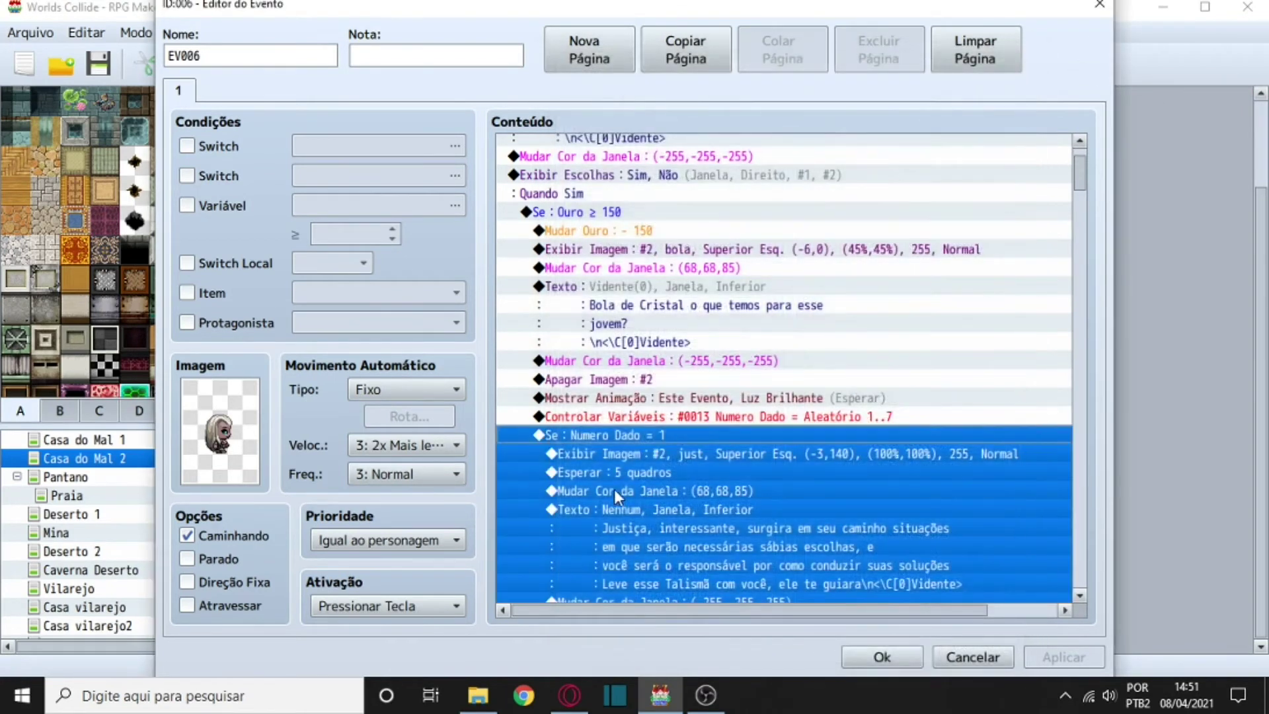
pyautogui.rightClick(560, 438)
pyautogui.click(608, 459)
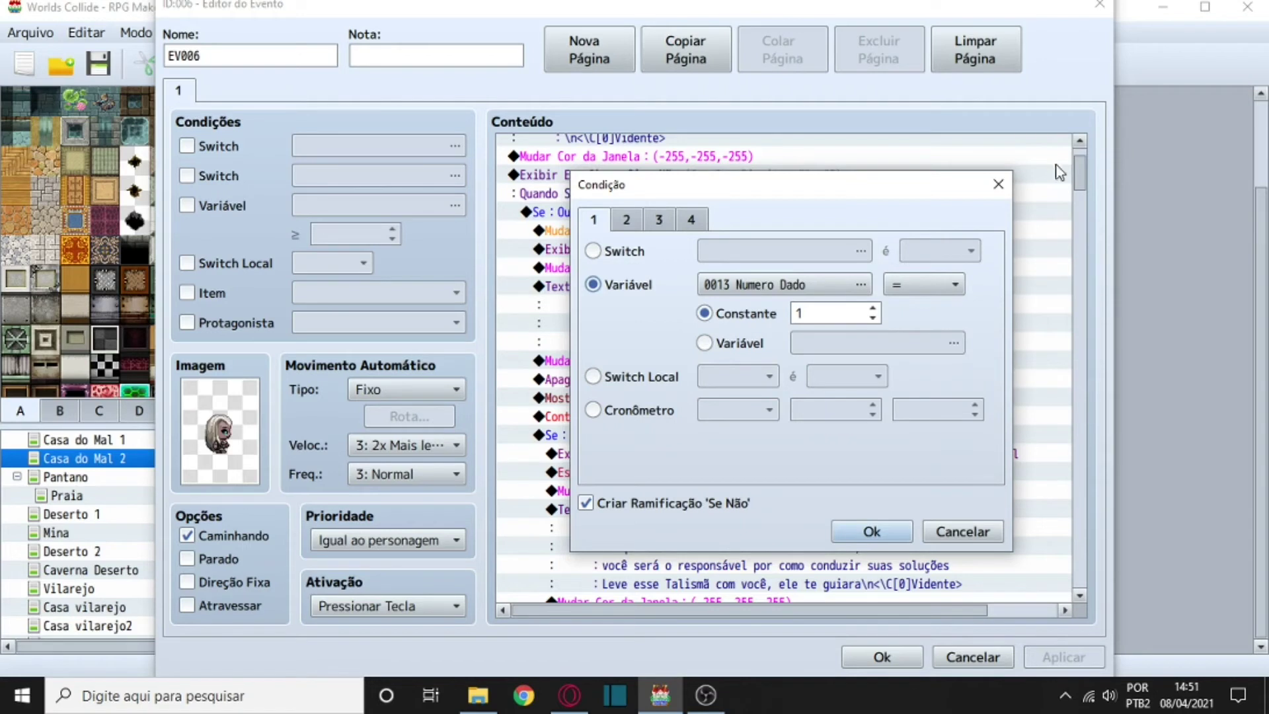
pyautogui.click(998, 184)
# Inspect the Exibir Imagem settings in the Numero Dado = 1 branch and preview the just card picture without changing it.
pyautogui.scroll(-2, 599, 512)
pyautogui.scroll(-1, 602, 499)
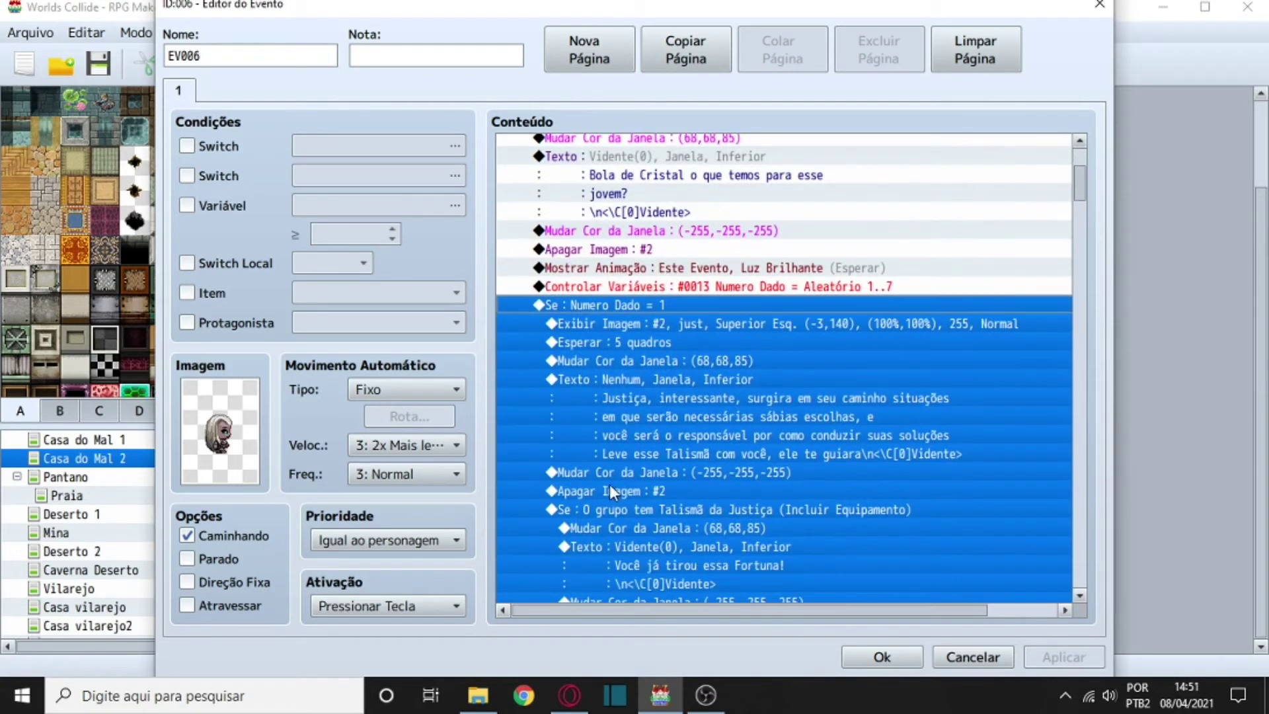
pyautogui.click(576, 378)
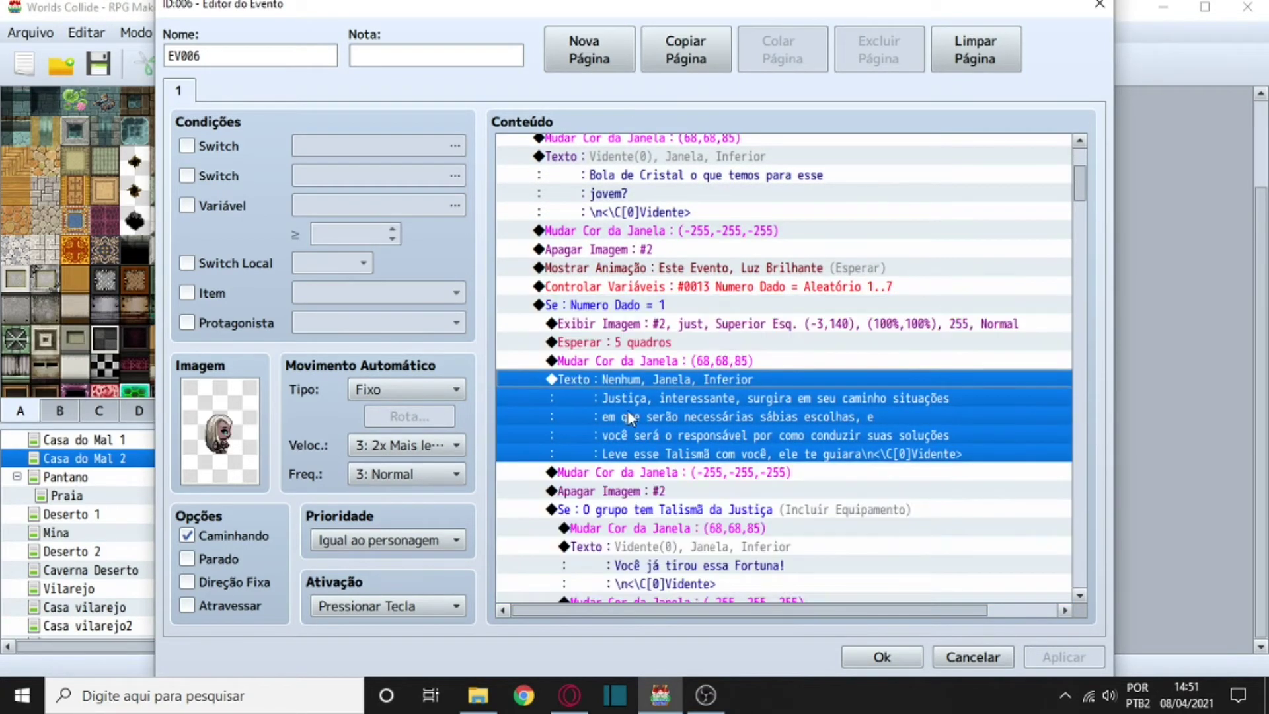
pyautogui.rightClick(611, 323)
pyautogui.click(643, 361)
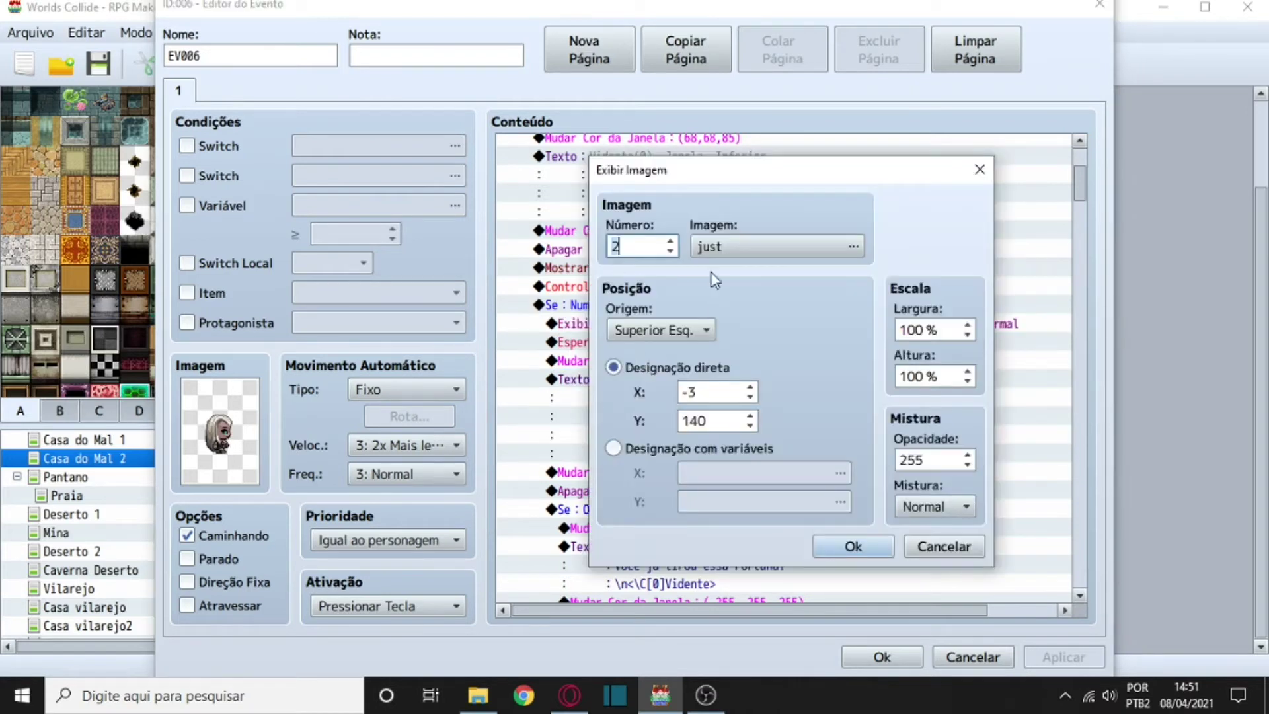
pyautogui.click(721, 244)
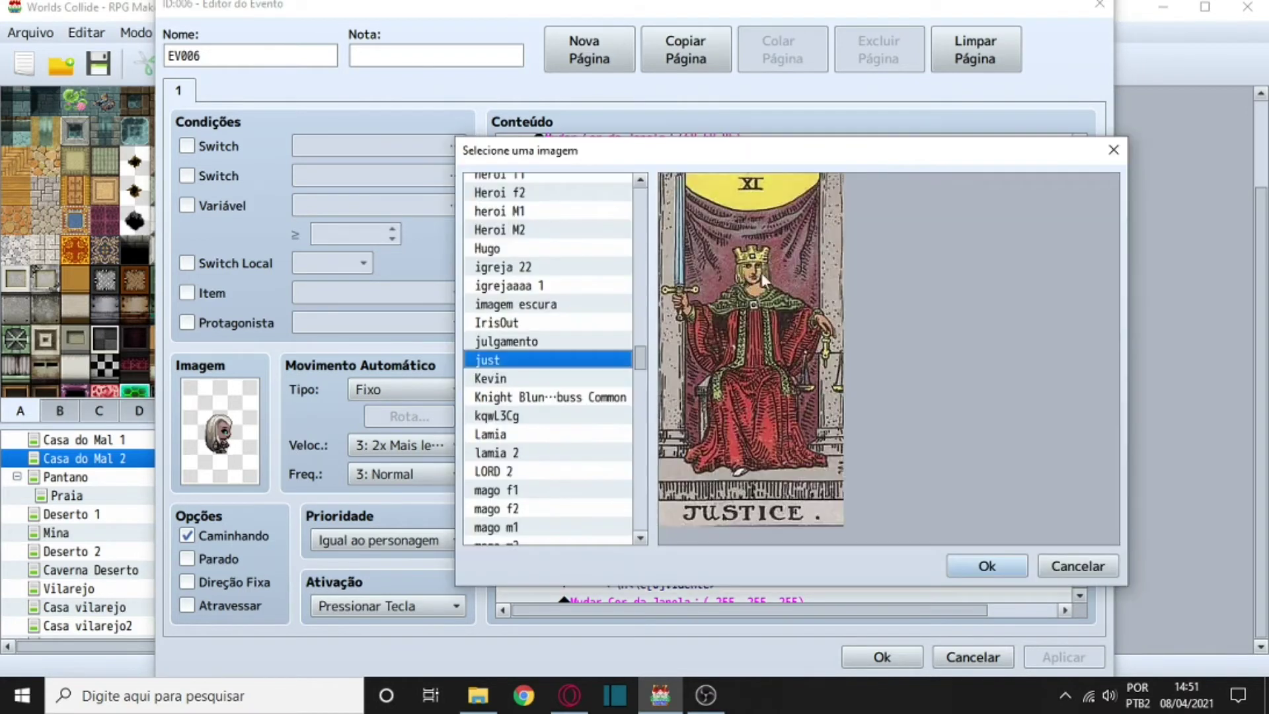
pyautogui.click(1122, 154)
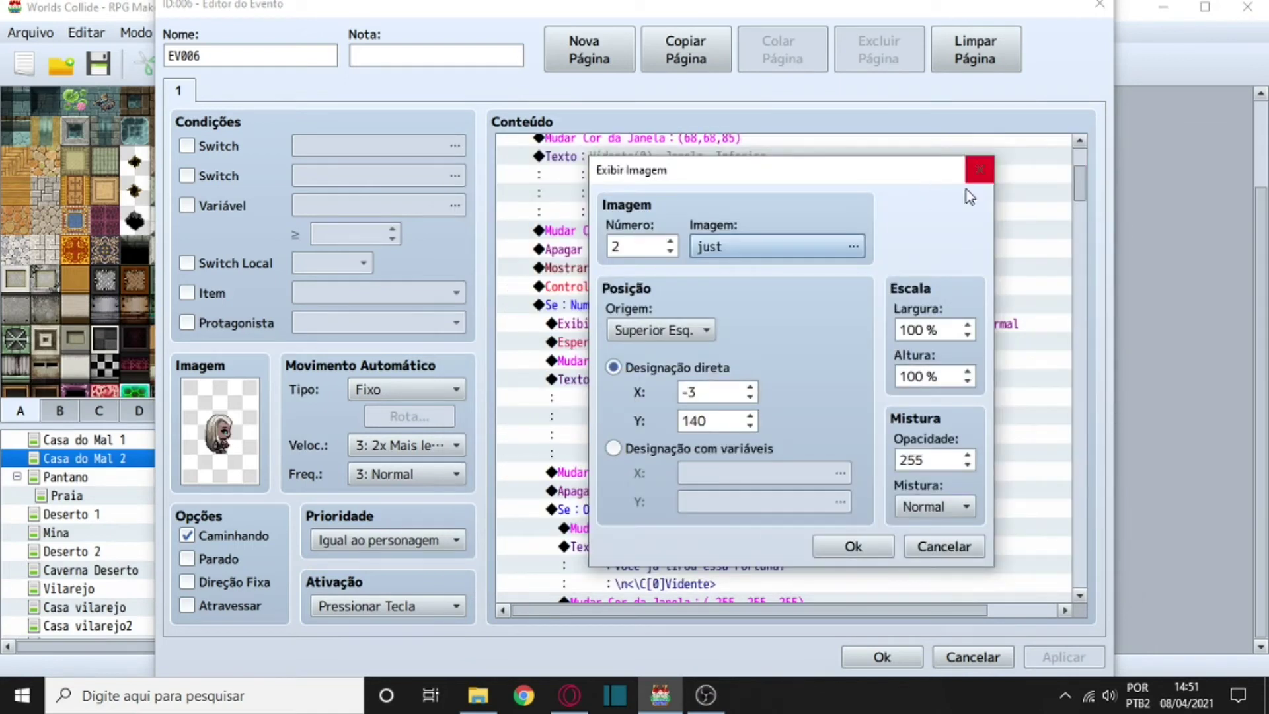
pyautogui.click(981, 168)
# Examine the Talismã da Justiça and Marca da Morte ownership conditions in the first two fortune branches, and close the fortune-teller event.
pyautogui.scroll(-2, 601, 501)
pyautogui.scroll(-11, 600, 496)
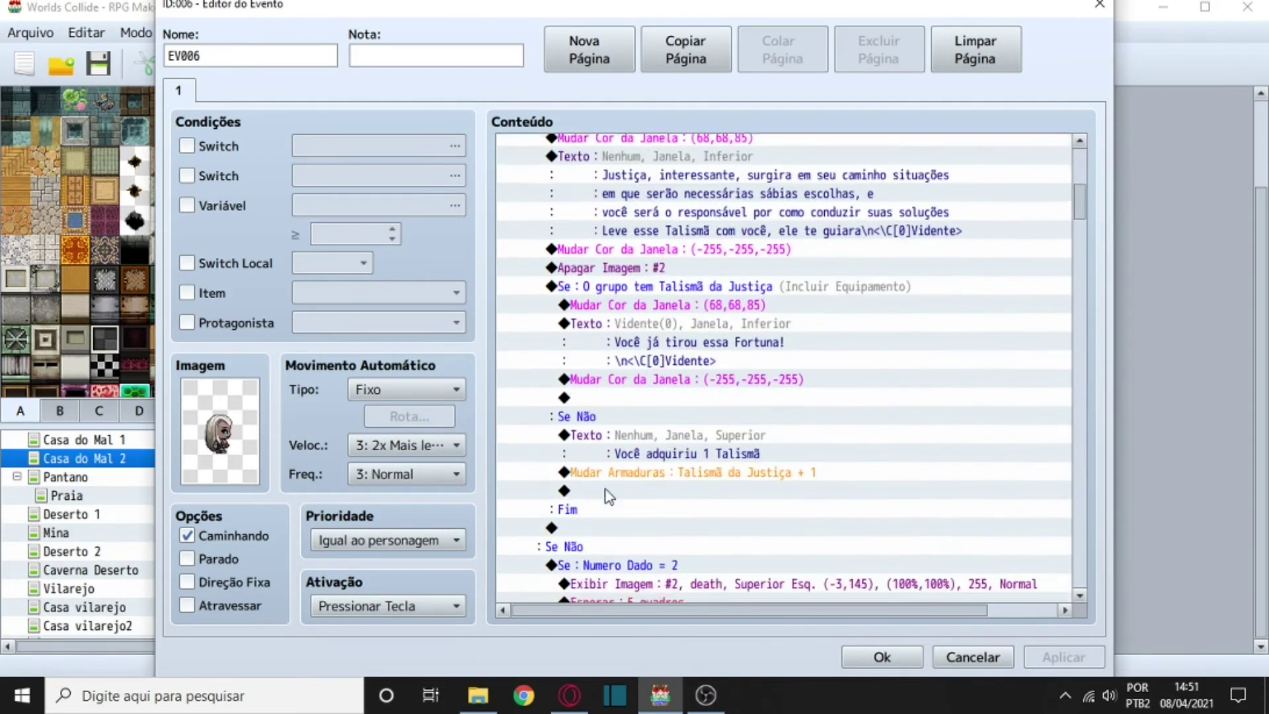
pyautogui.scroll(-2, 632, 490)
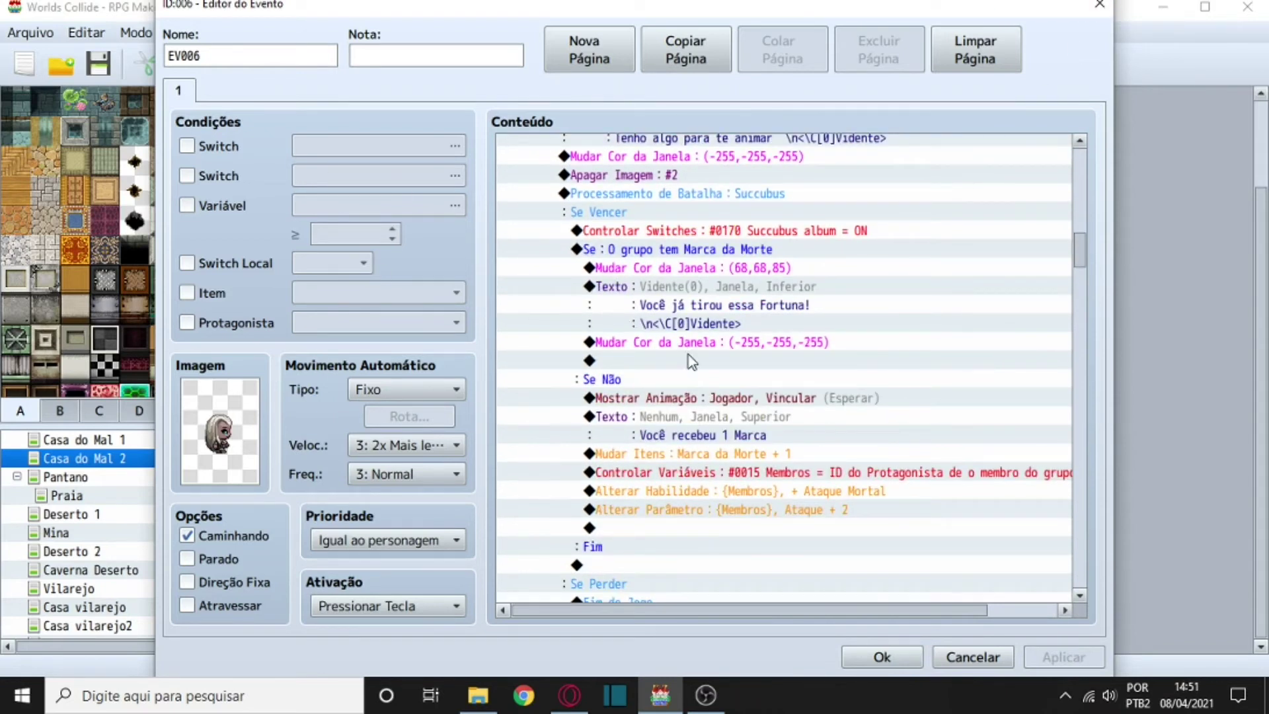
pyautogui.scroll(1, 691, 360)
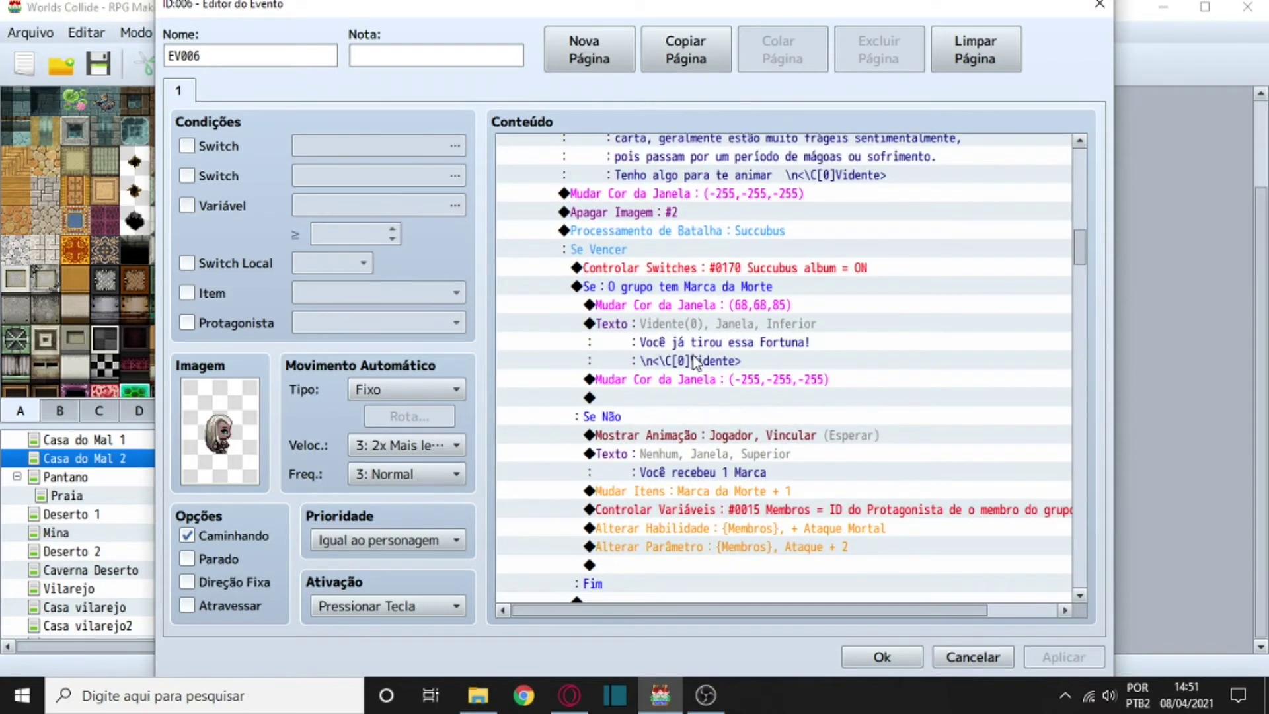
pyautogui.click(621, 327)
pyautogui.rightClick(623, 328)
pyautogui.click(601, 306)
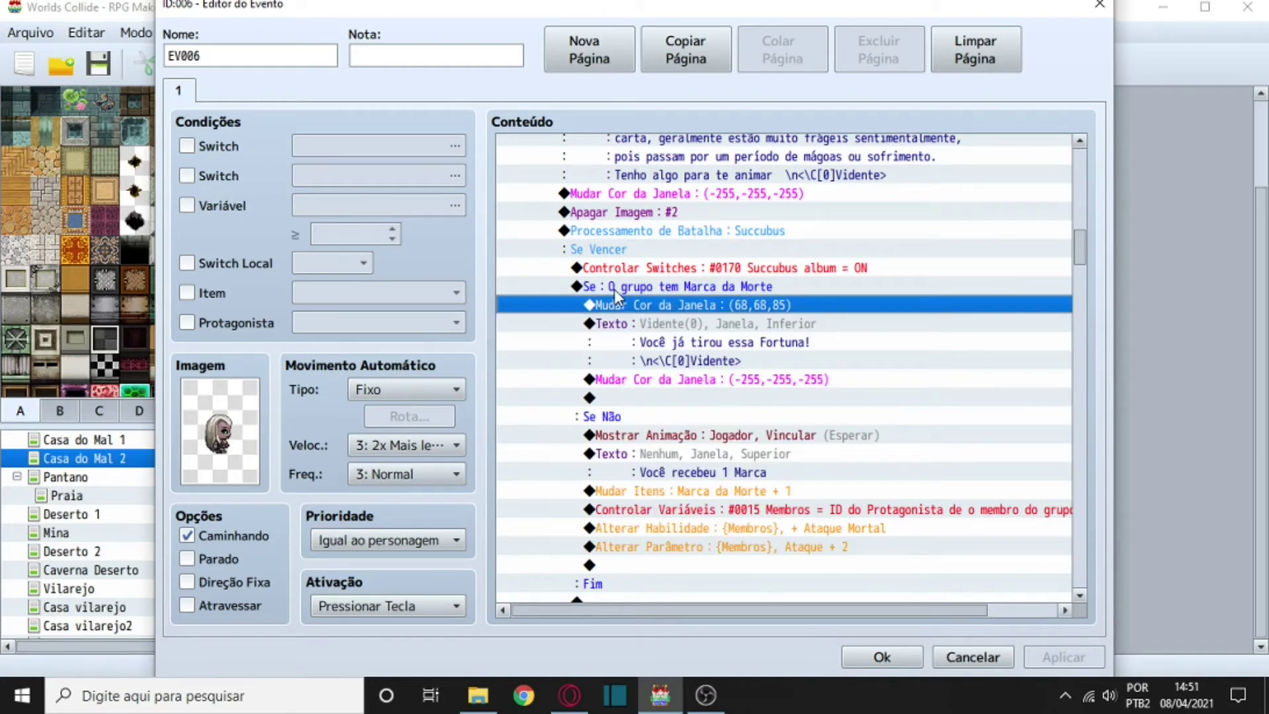
pyautogui.click(617, 286)
pyautogui.scroll(3, 618, 348)
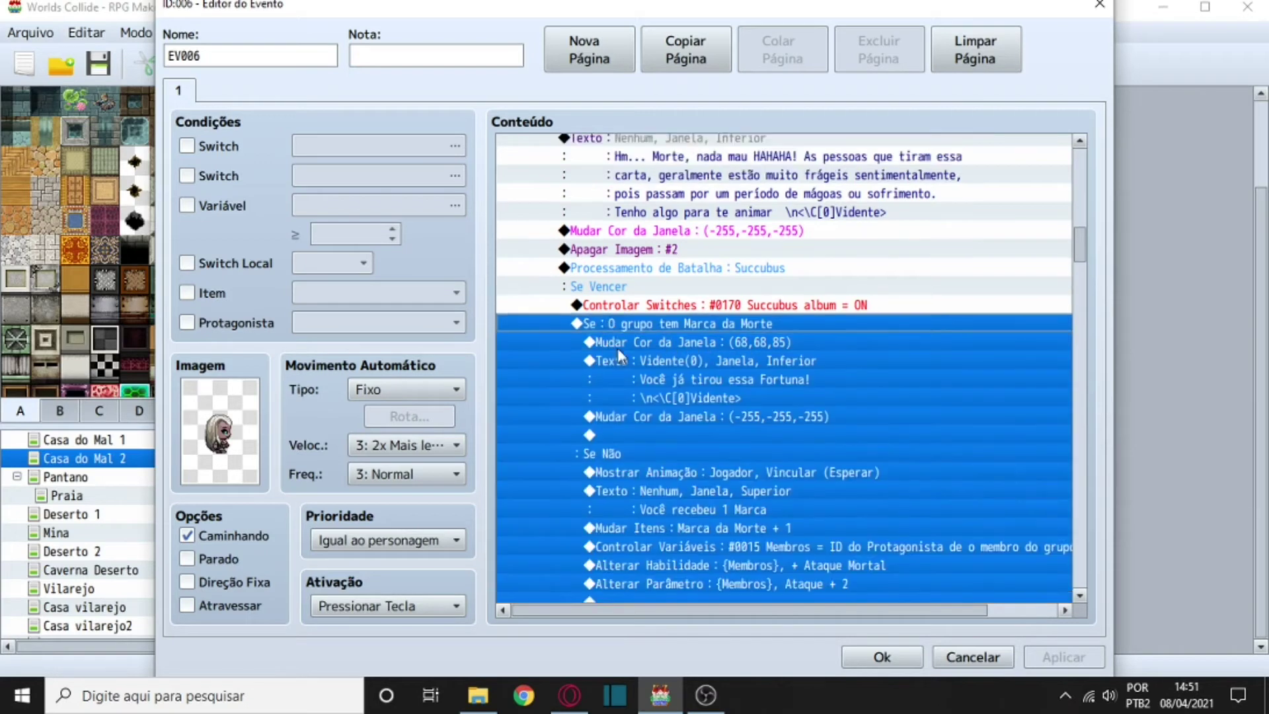
pyautogui.scroll(-1, 632, 475)
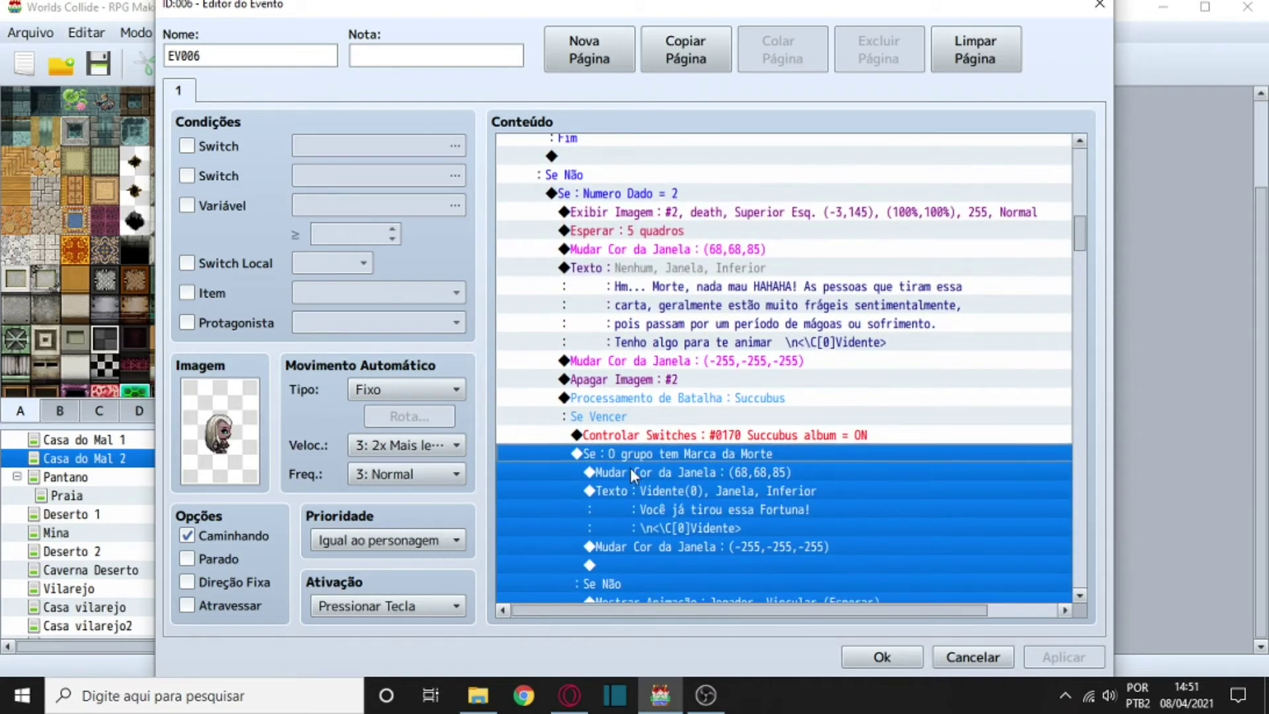
pyautogui.scroll(-1, 628, 463)
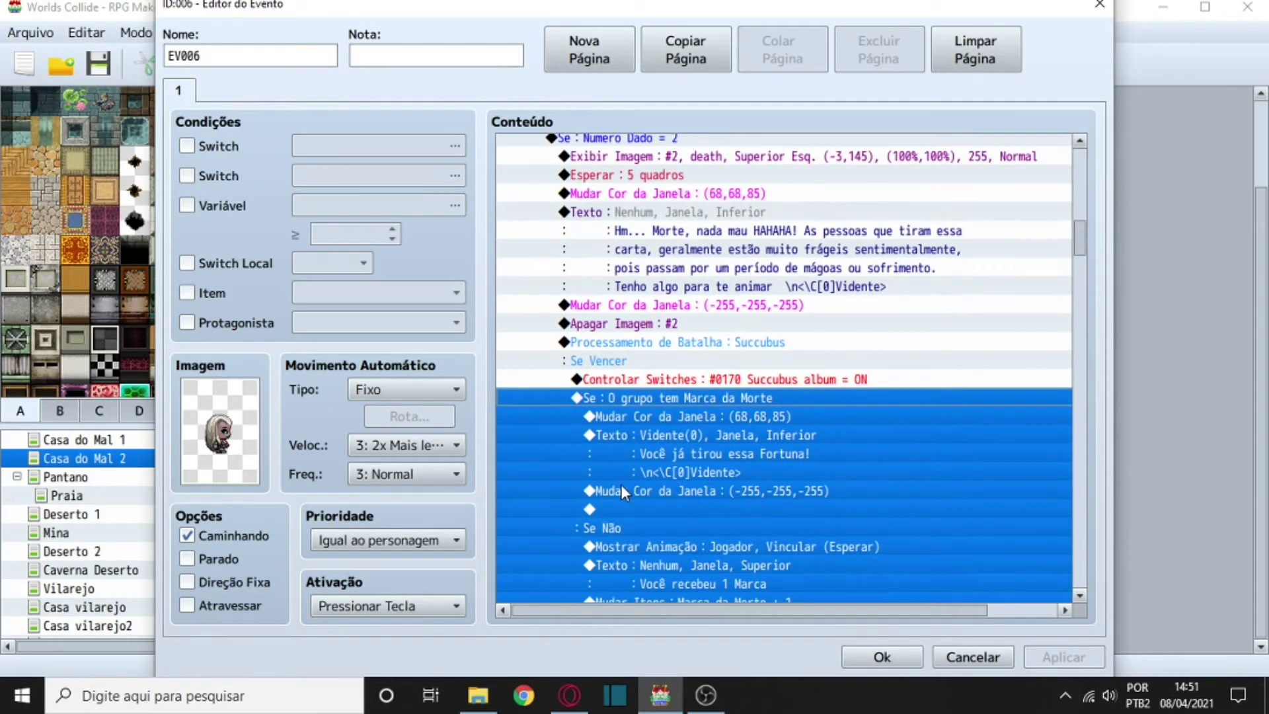
pyautogui.click(1100, 4)
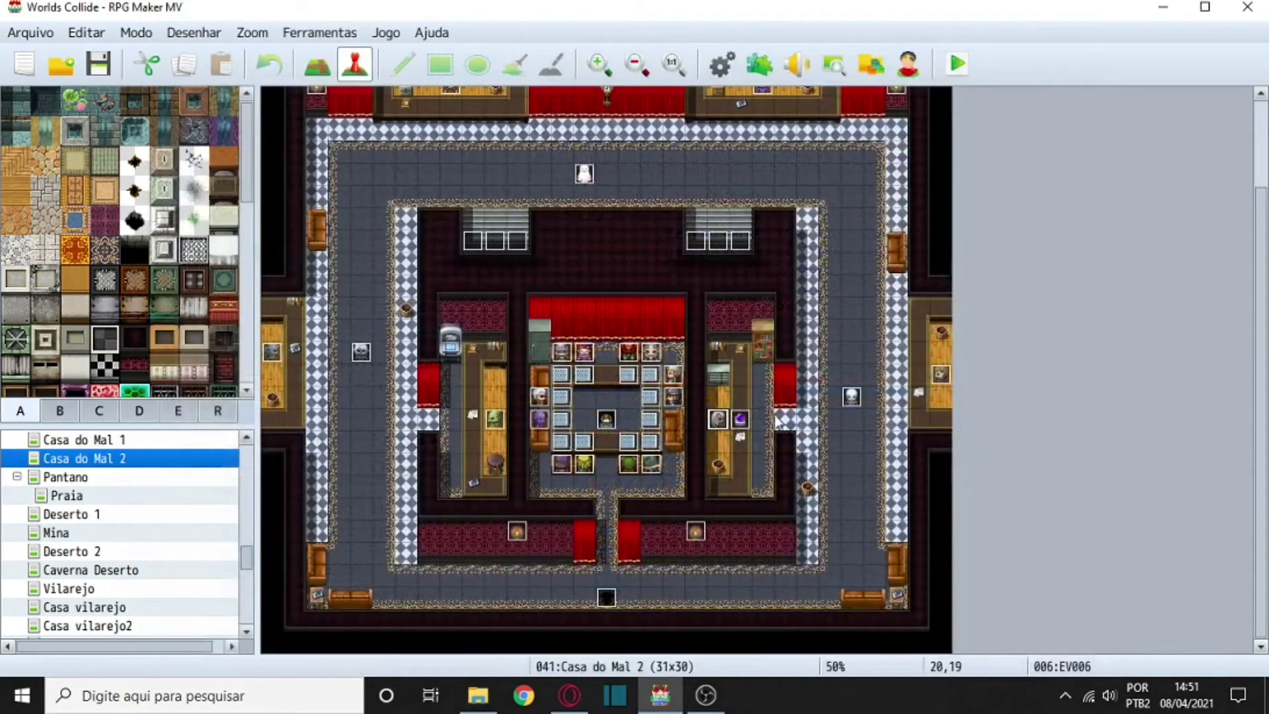
# Open the Quiz event on the map's east side, check its second page, and close it.
pyautogui.rightClick(942, 378)
pyautogui.click(971, 385)
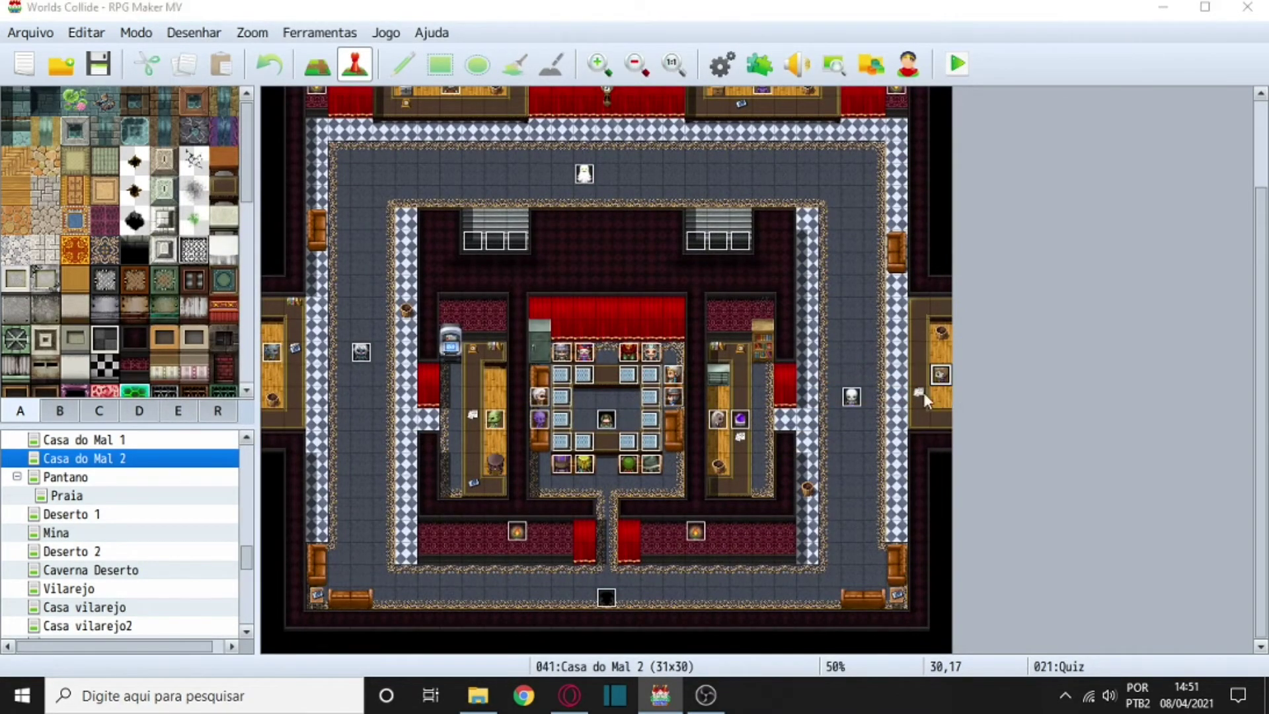
pyautogui.click(211, 93)
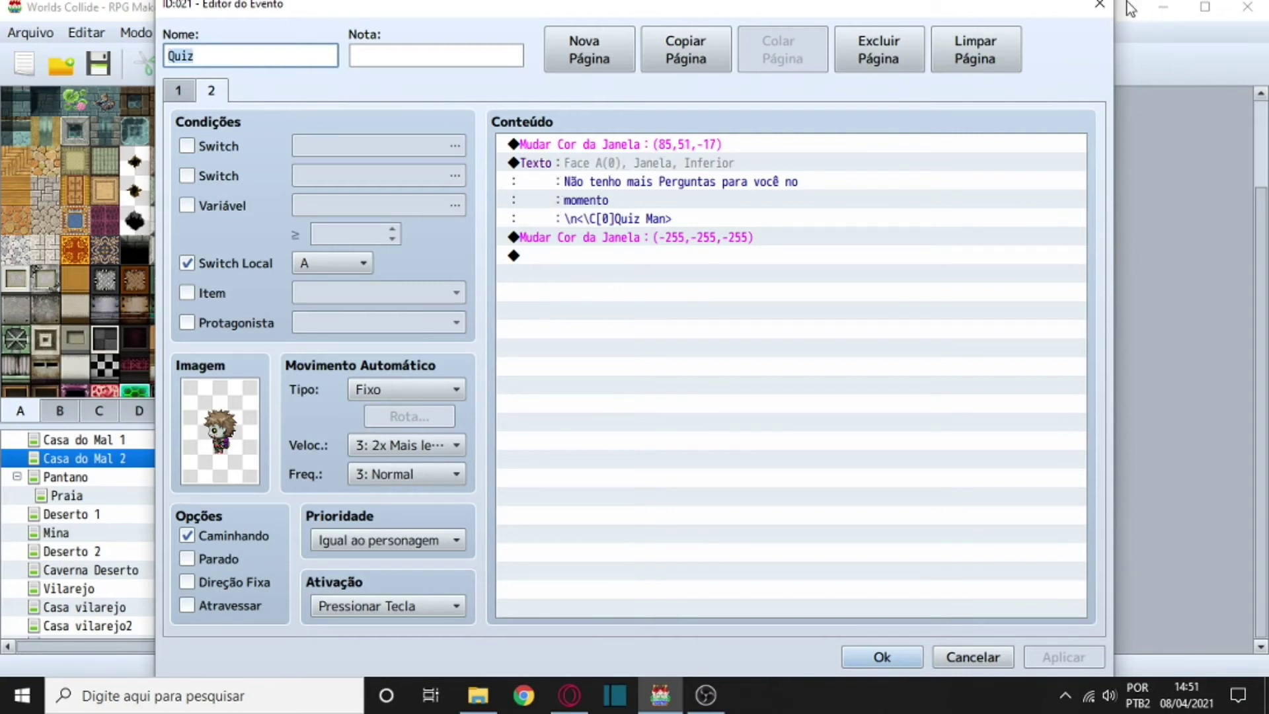
pyautogui.click(1099, 5)
# Open the Lottery Man event EV023 and read the ticket offer and gold condition on its first page.
pyautogui.scroll(3, 839, 334)
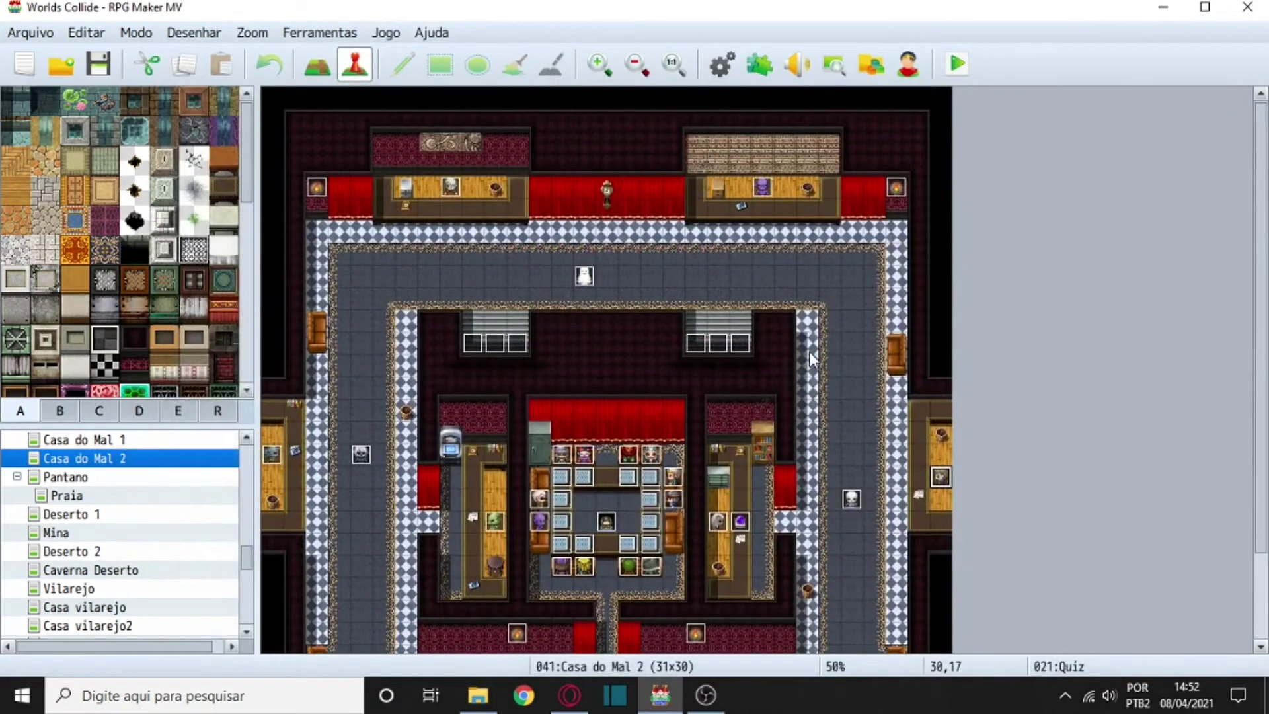
pyautogui.rightClick(760, 185)
pyautogui.click(784, 201)
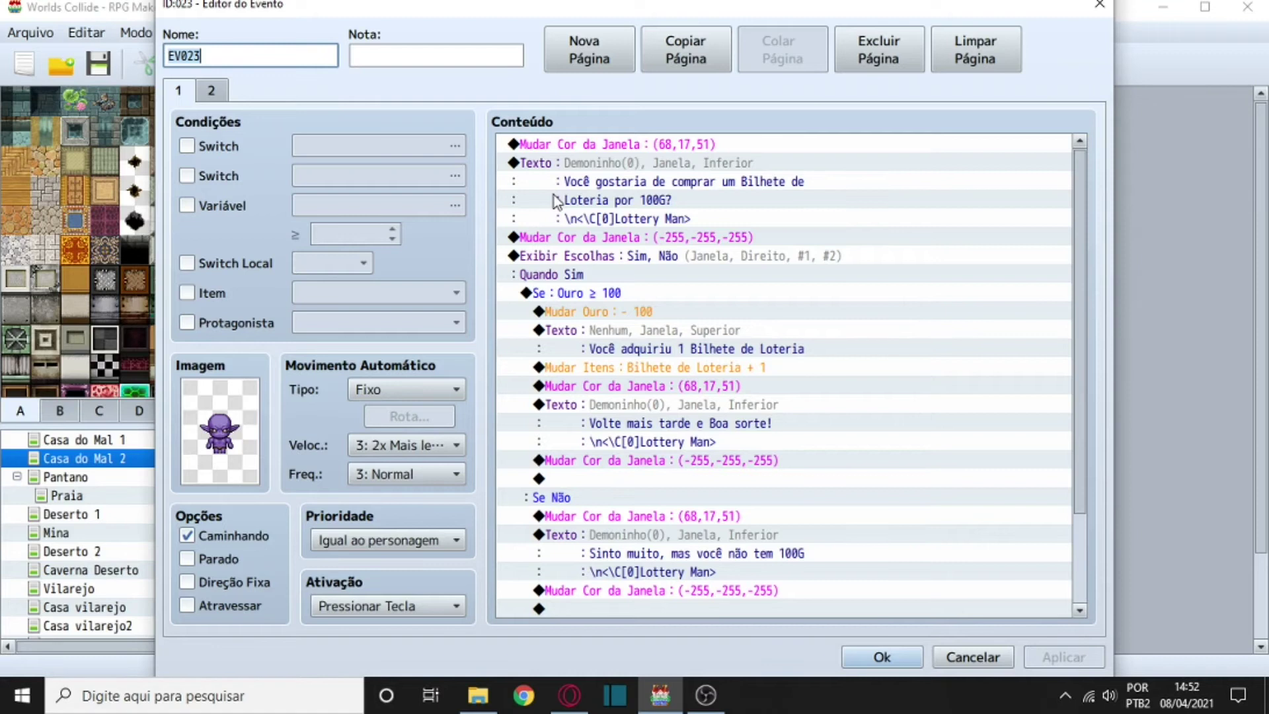
pyautogui.scroll(-2, 541, 261)
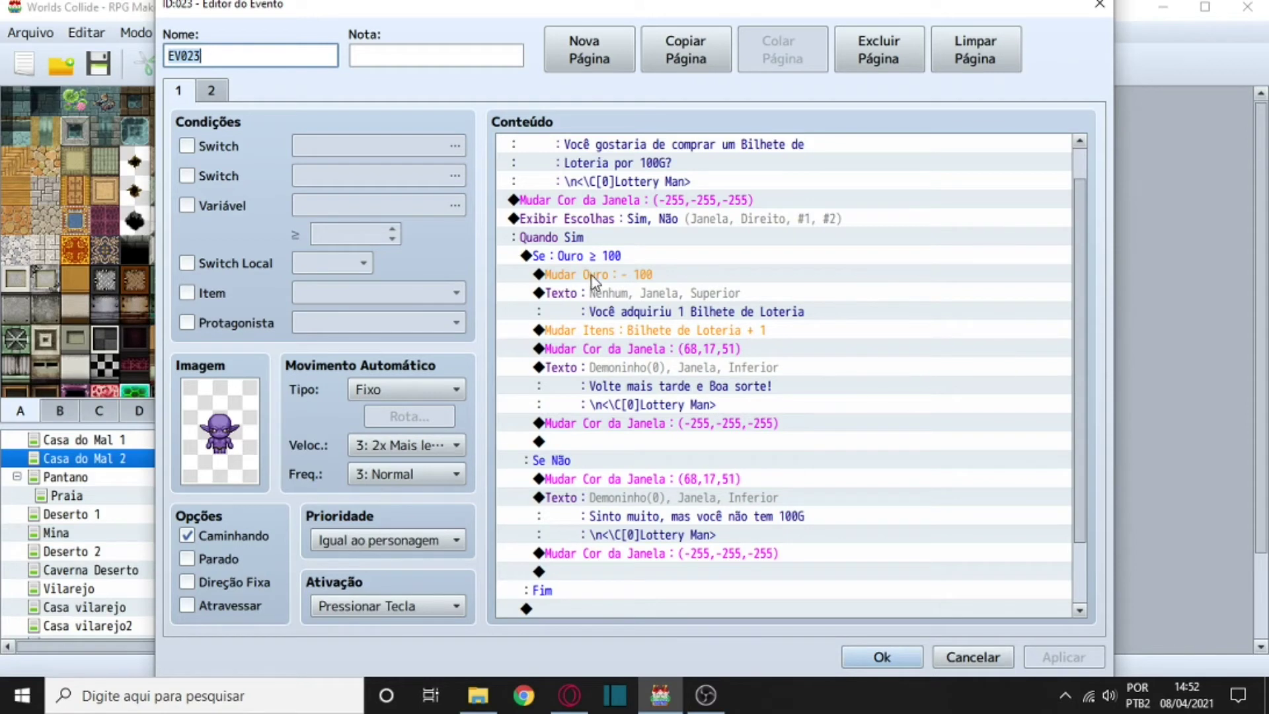
# Inspect the Mudar Itens command that gives the Bilhete de Loteria, and read the rest of the lottery event's first page.
pyautogui.click(637, 331)
pyautogui.rightClick(636, 329)
pyautogui.click(656, 363)
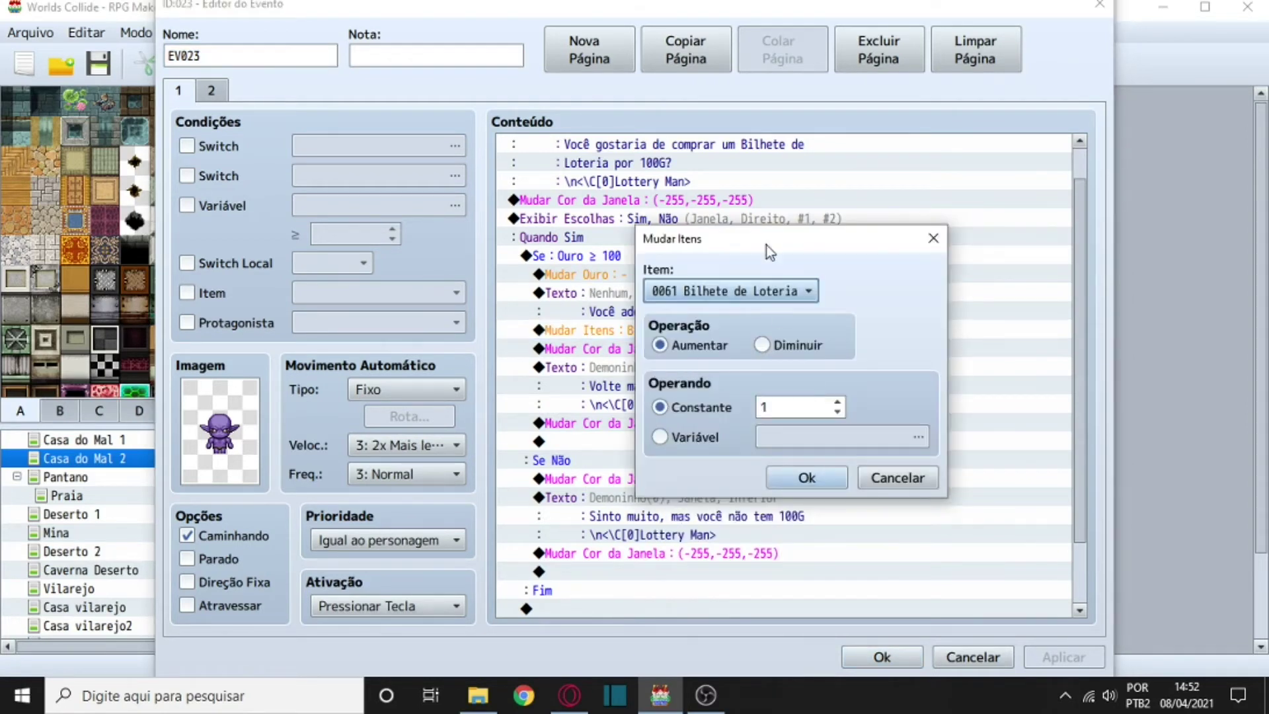
pyautogui.click(933, 238)
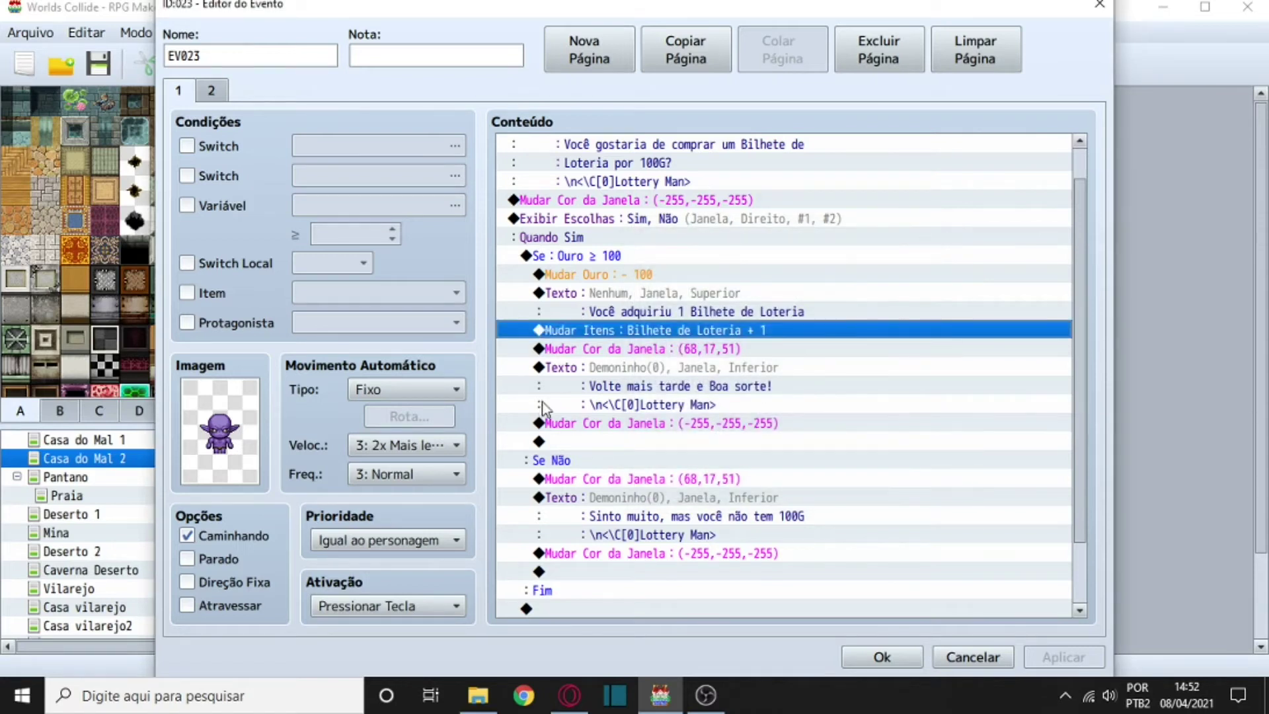
pyautogui.scroll(-1, 522, 409)
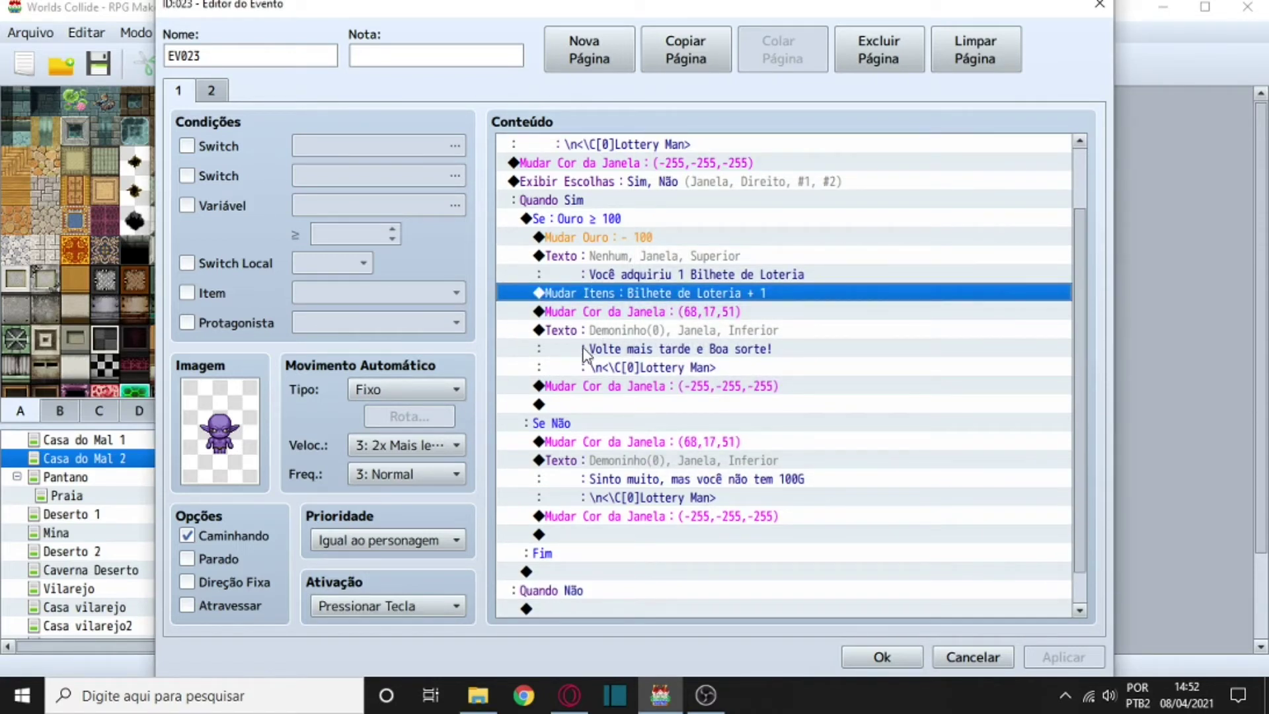
pyautogui.scroll(-1, 585, 332)
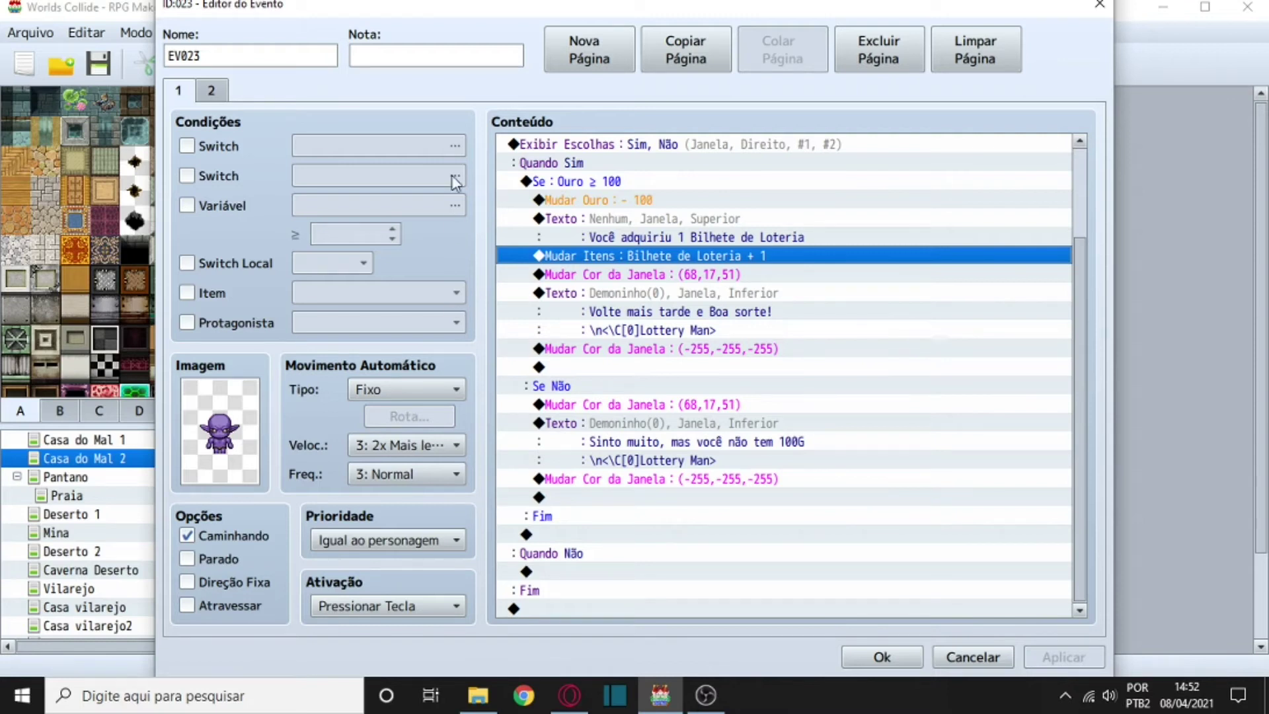
# Examine the lottery event's second page, including its Bilhete de Loteria condition, the random Numero Dado variable and each prize branch.
pyautogui.click(211, 97)
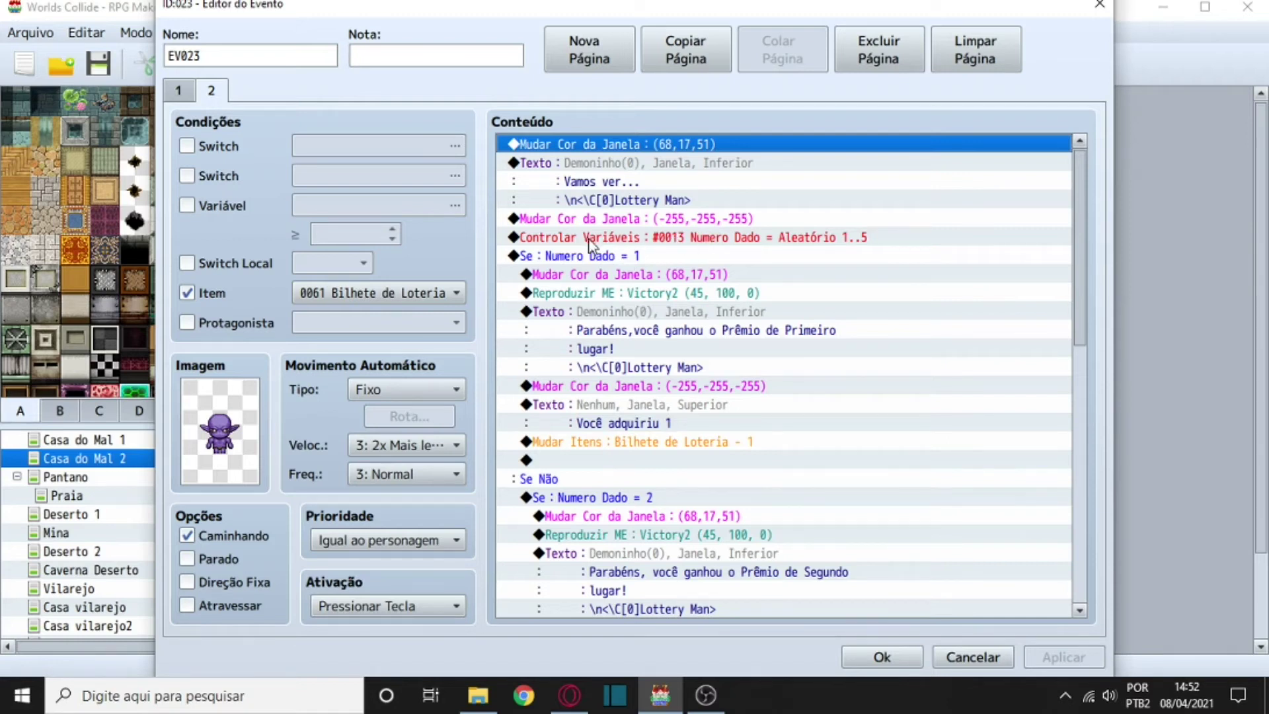
pyautogui.scroll(-1, 596, 303)
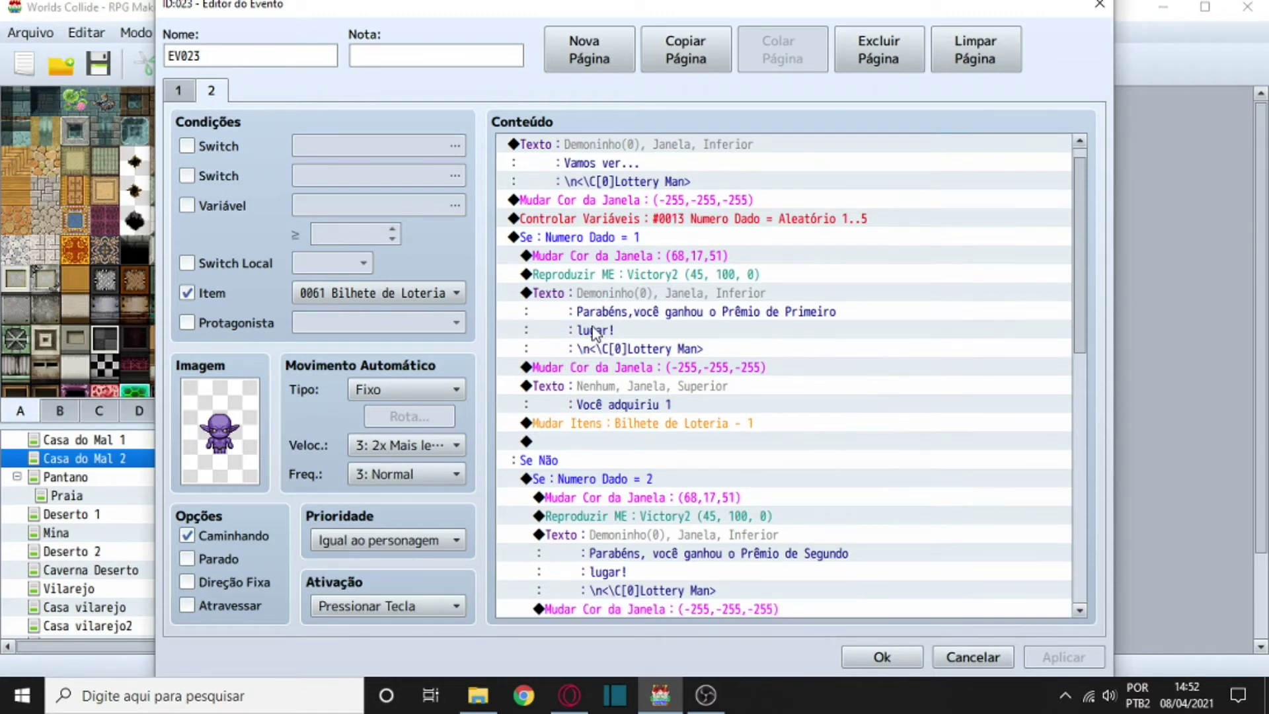
pyautogui.scroll(-2, 573, 363)
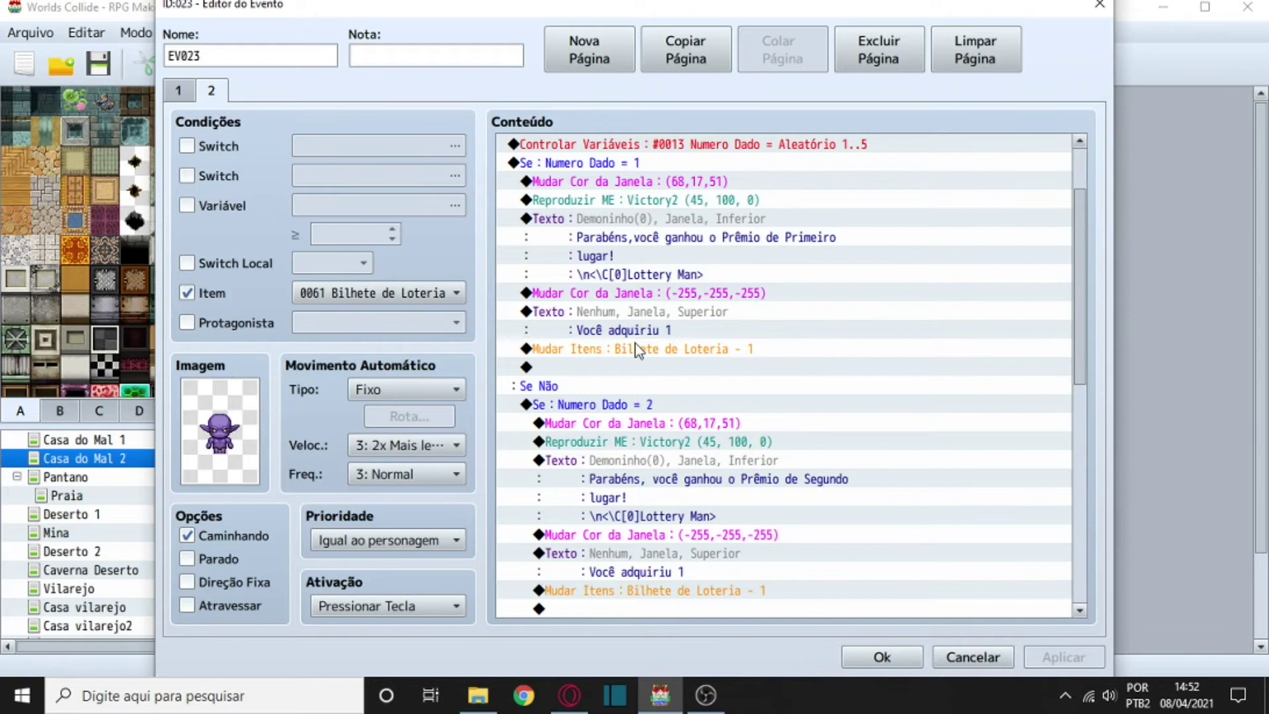
pyautogui.scroll(-4, 636, 343)
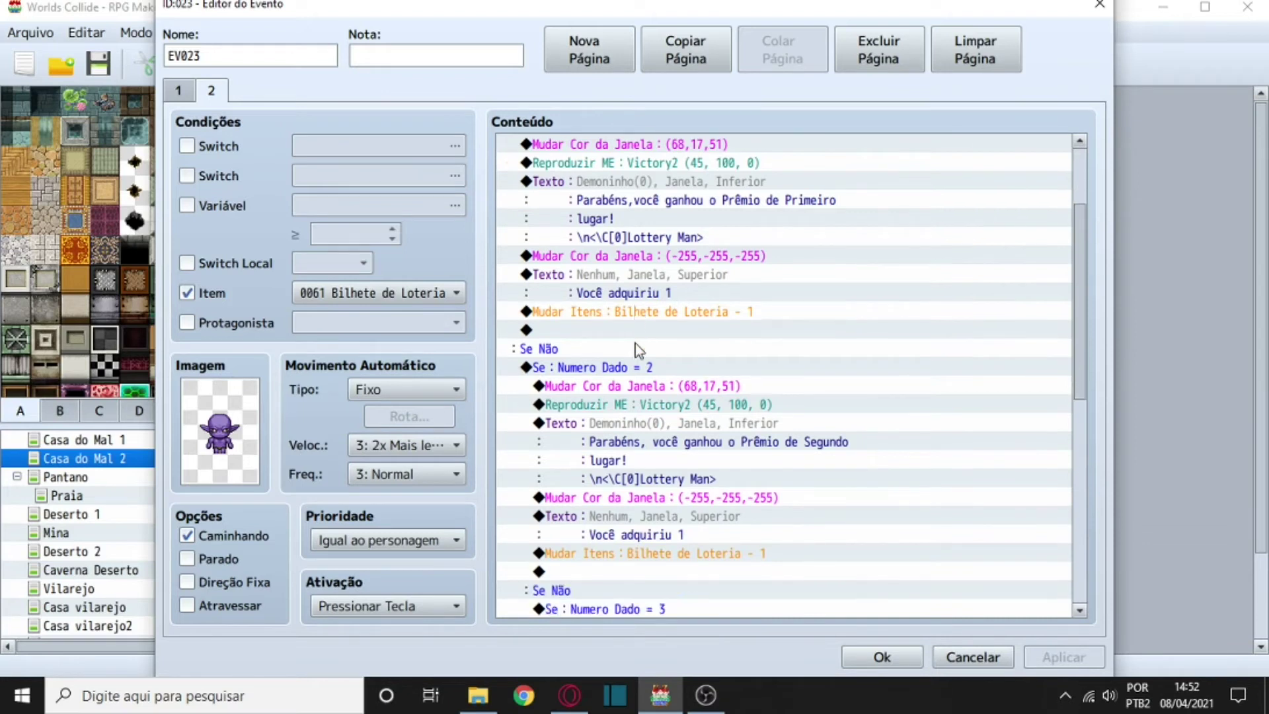
pyautogui.scroll(-1, 636, 460)
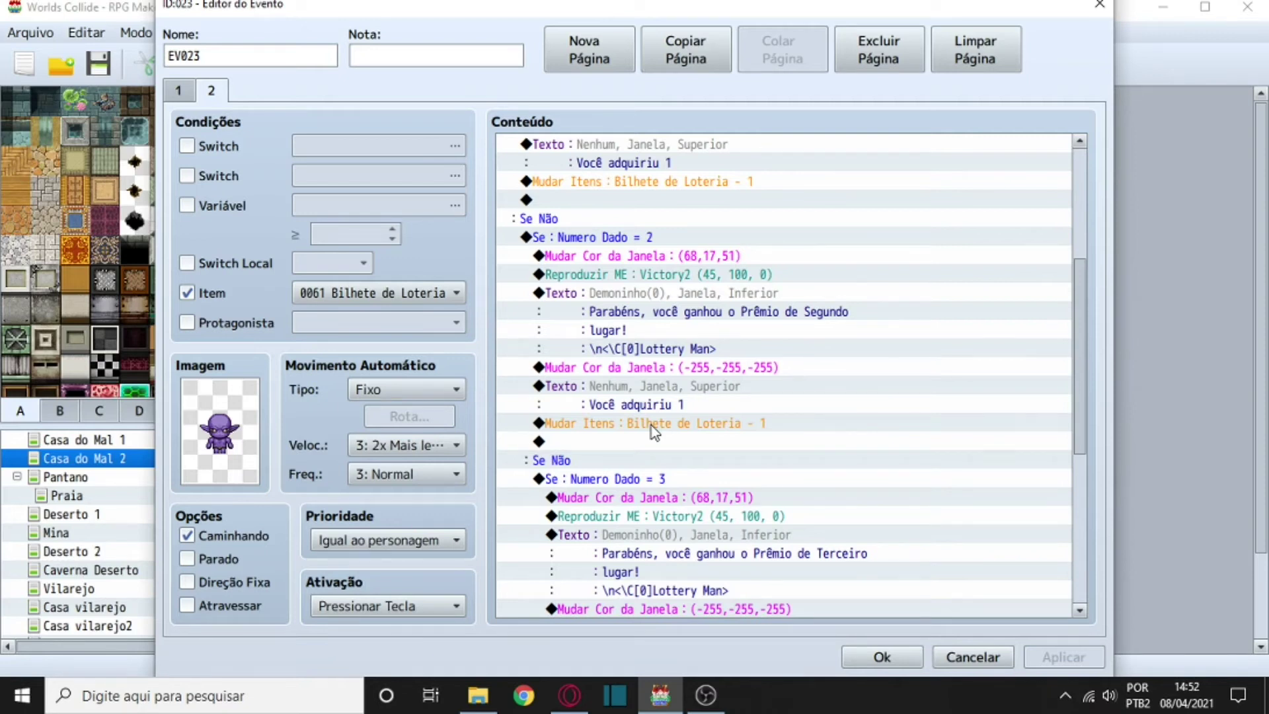
pyautogui.scroll(4, 652, 425)
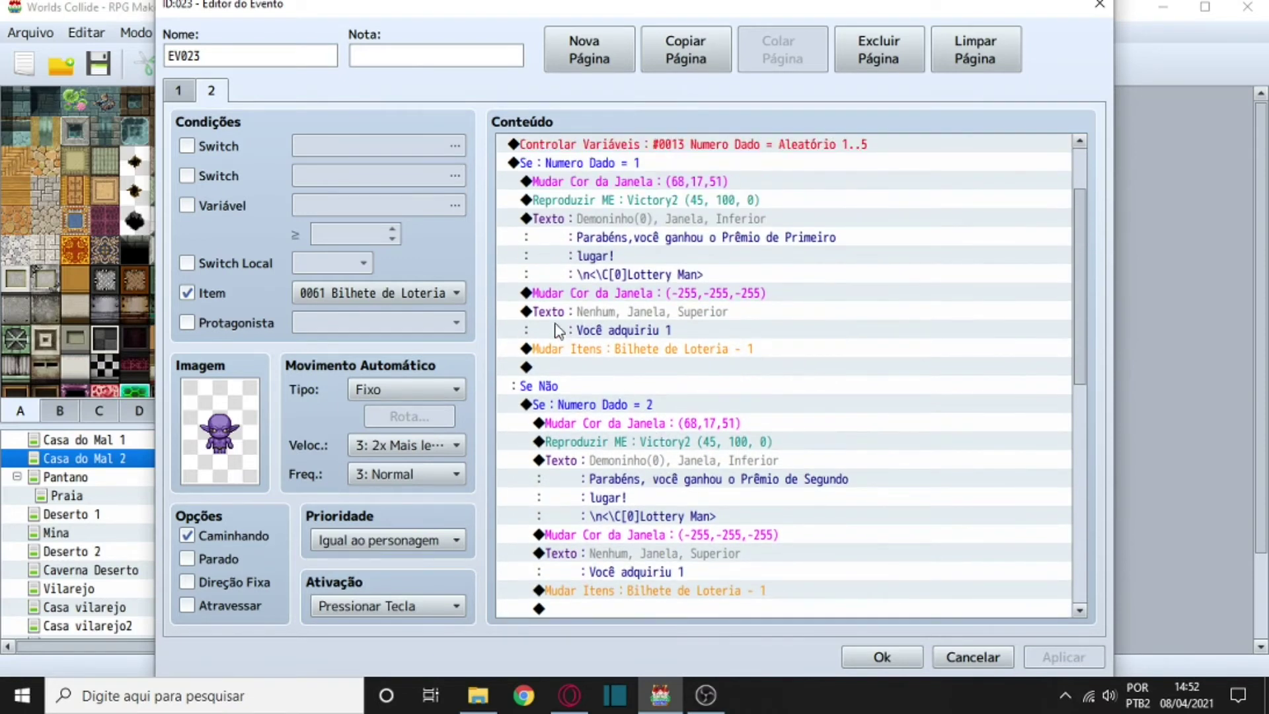
pyautogui.scroll(2, 566, 337)
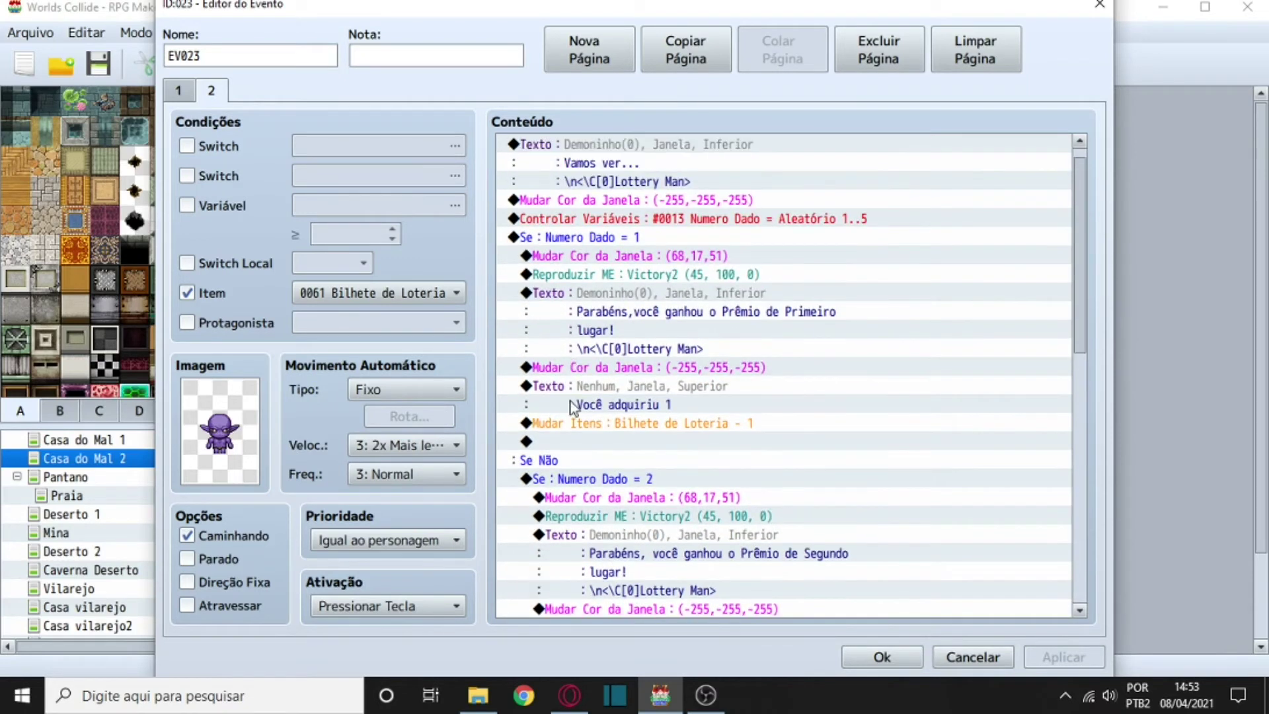
pyautogui.scroll(-3, 572, 406)
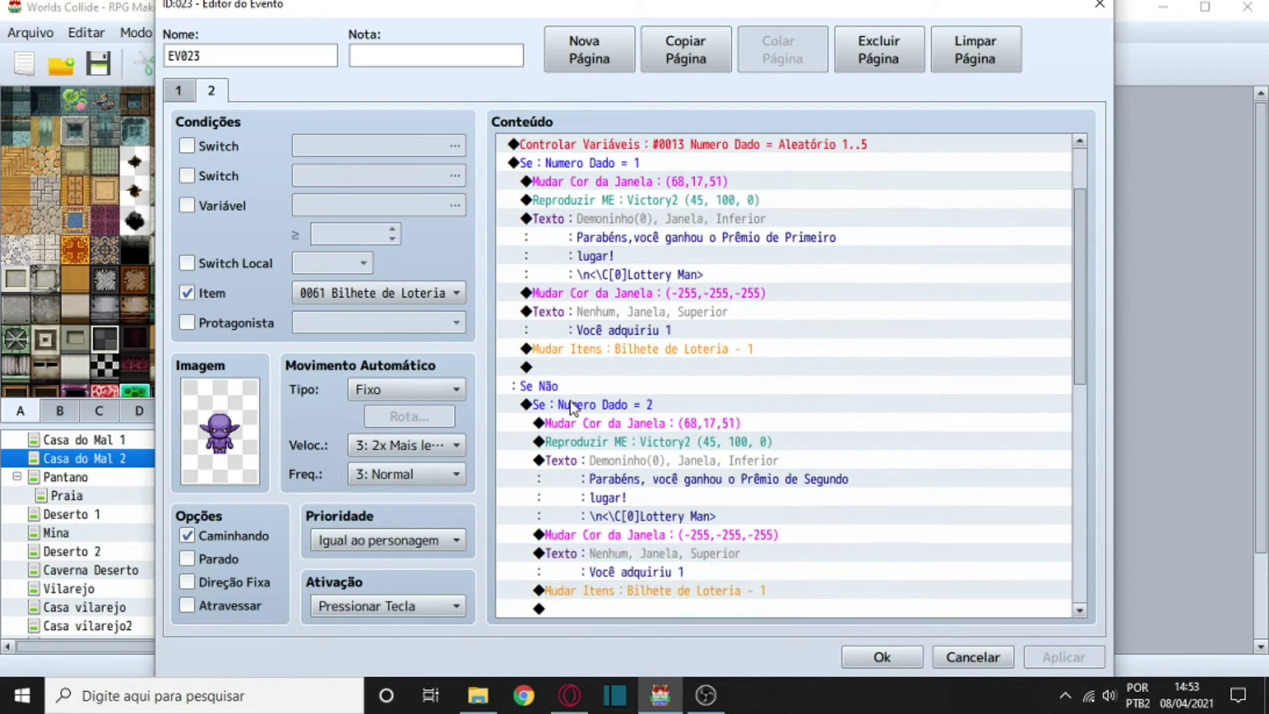
pyautogui.scroll(-4, 573, 406)
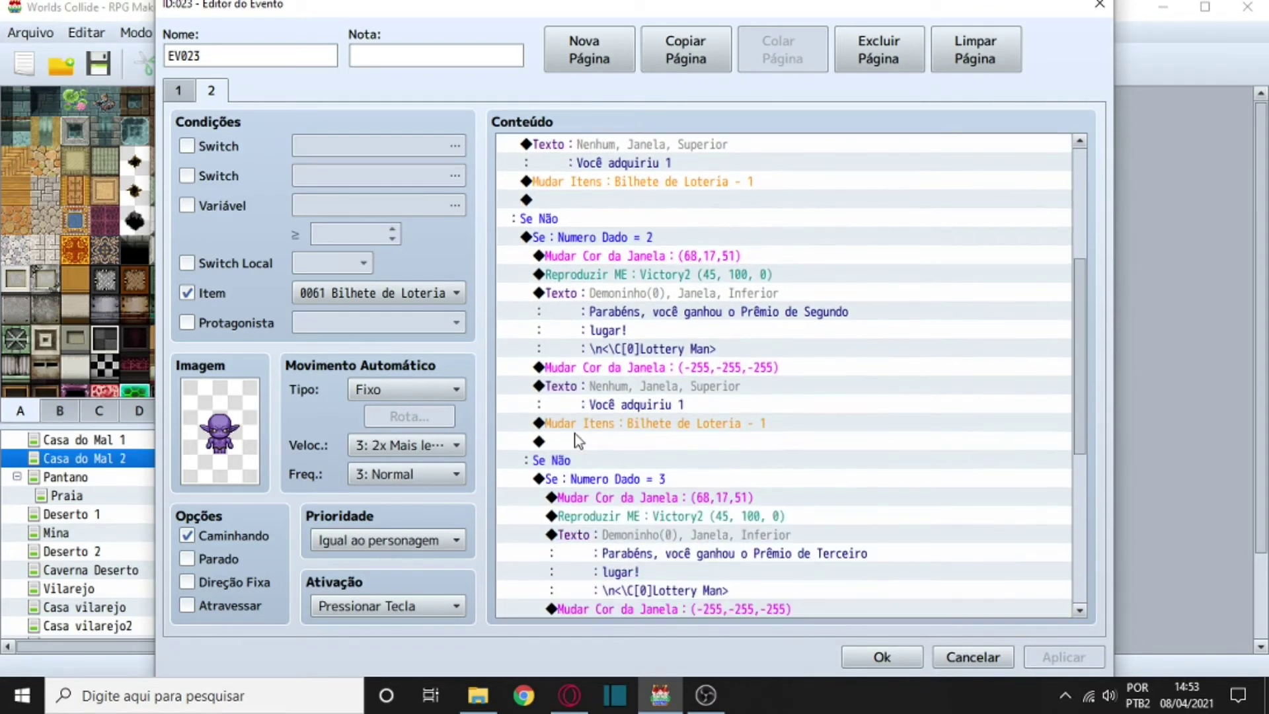
pyautogui.scroll(-4, 580, 459)
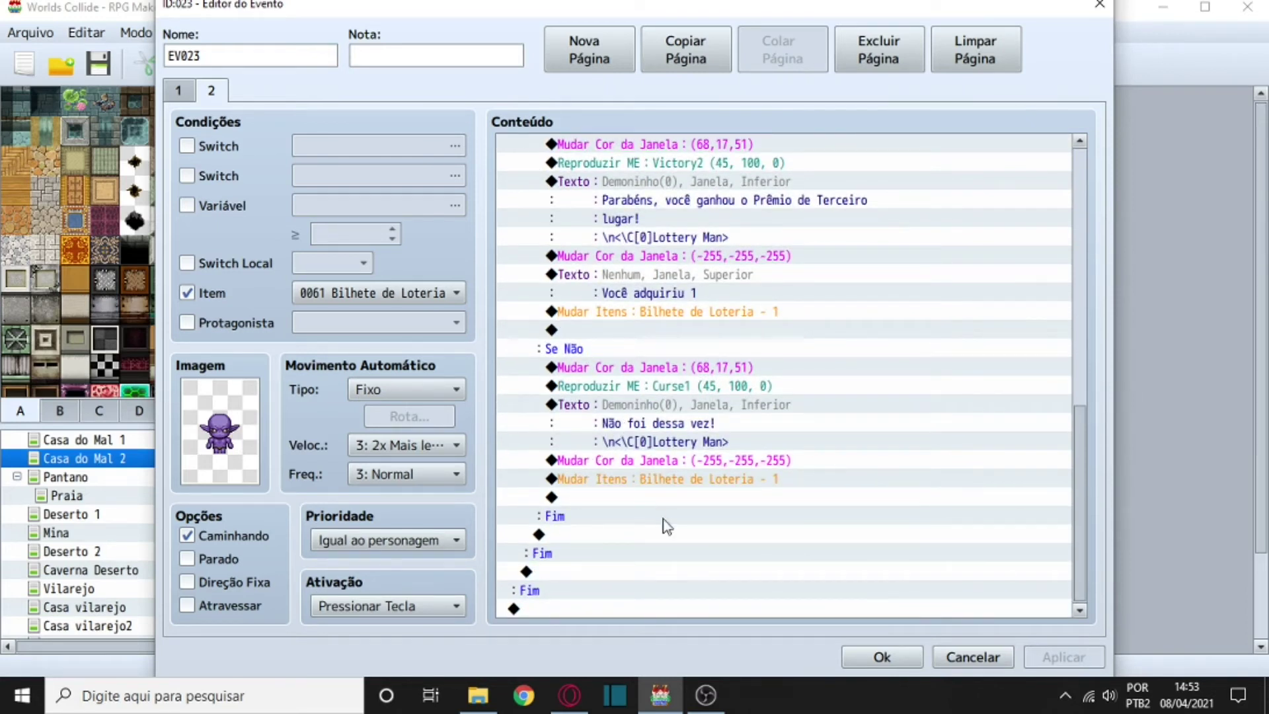
pyautogui.scroll(4, 585, 349)
pyautogui.scroll(1, 585, 349)
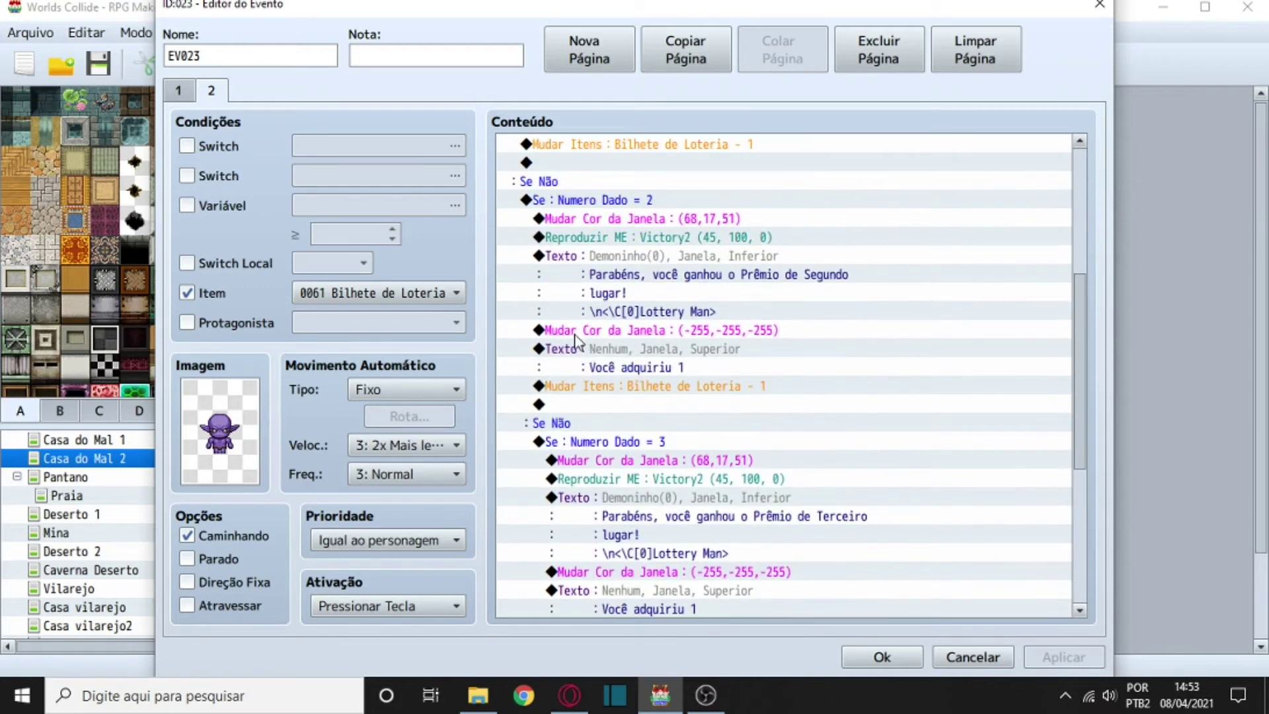
pyautogui.click(576, 350)
pyautogui.rightClick(573, 351)
pyautogui.click(566, 382)
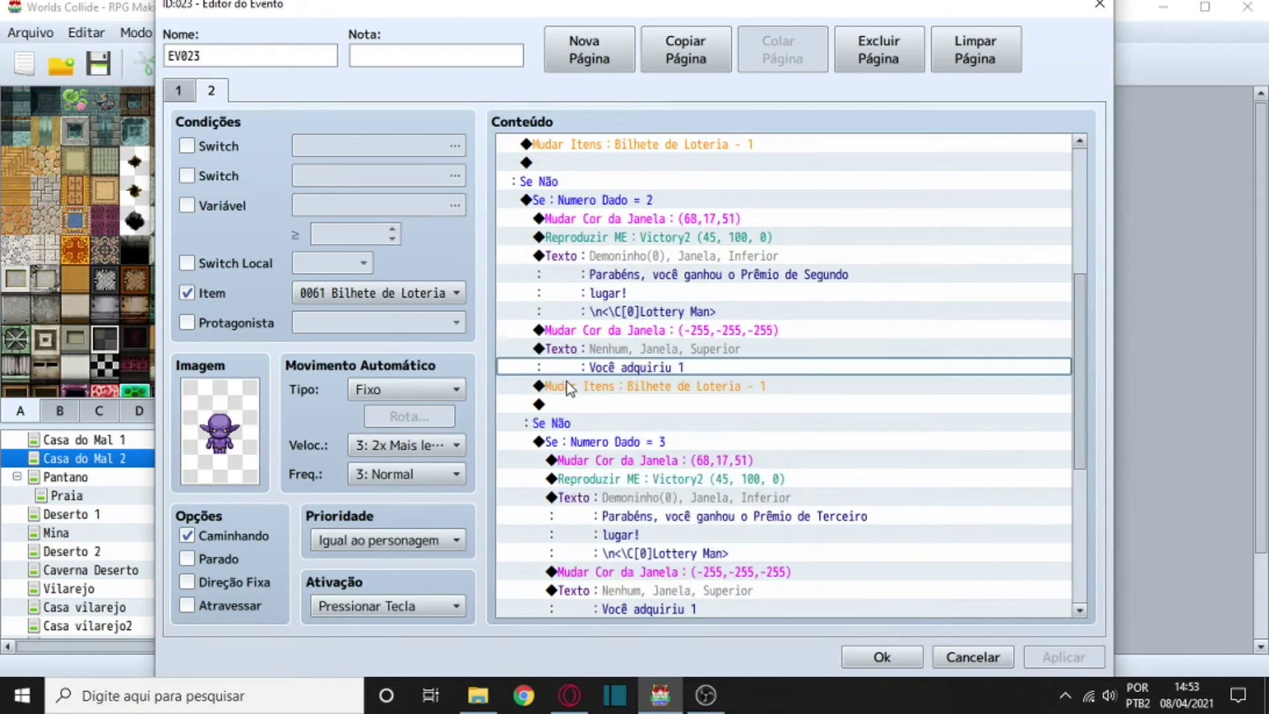
pyautogui.rightClick(550, 387)
pyautogui.press('Escape')
# Add a Mudar Itens command at the end of the second-prize branch that increases 0154 Elixir by a constant 1.
pyautogui.doubleClick(587, 405)
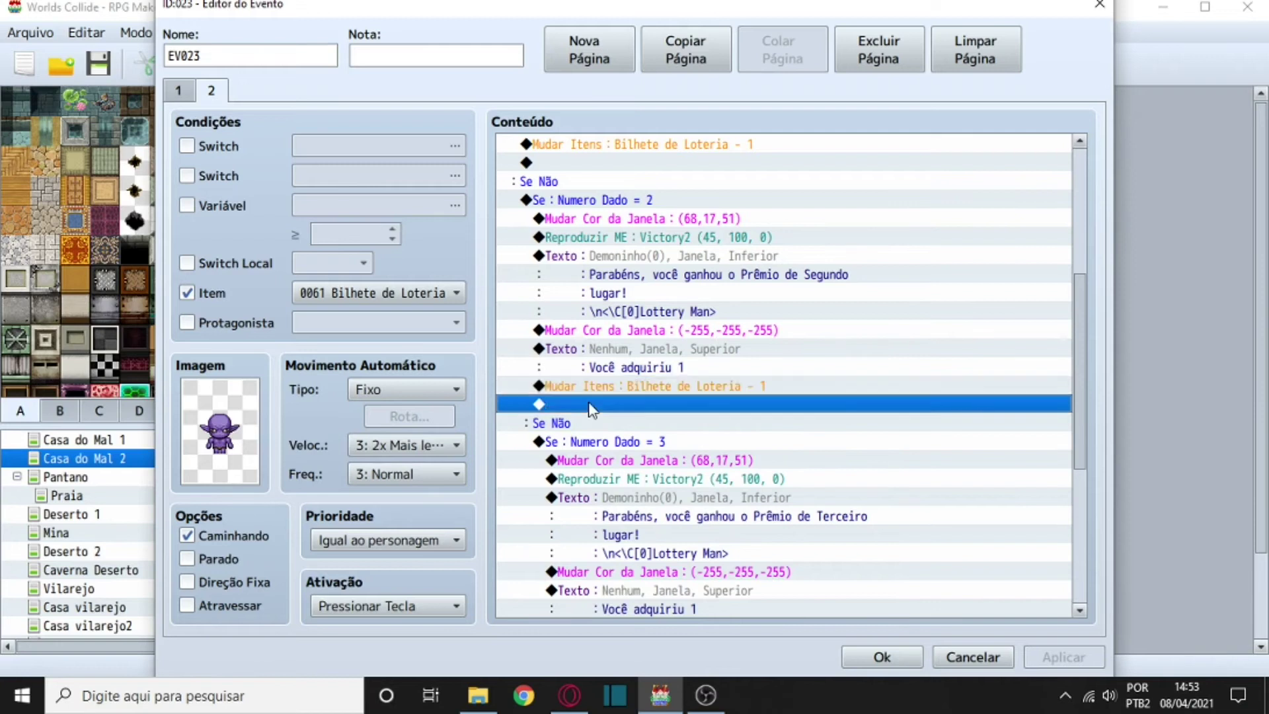
pyautogui.click(637, 95)
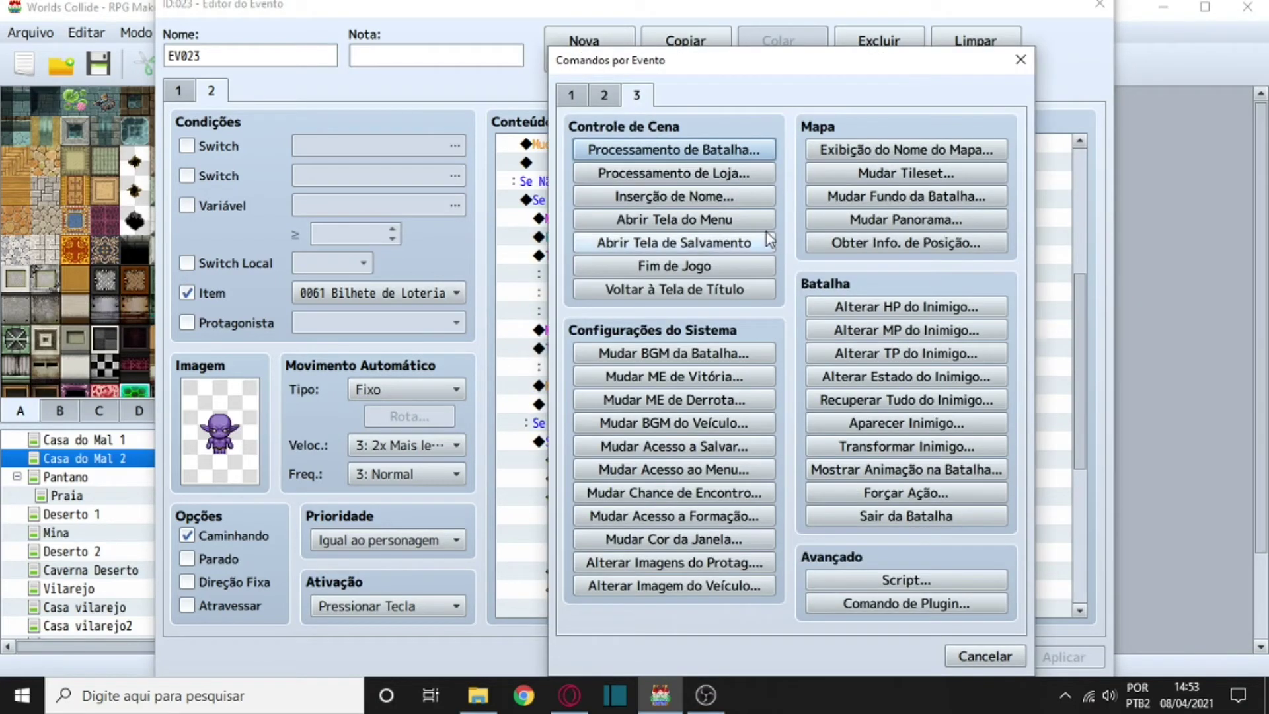
pyautogui.click(604, 96)
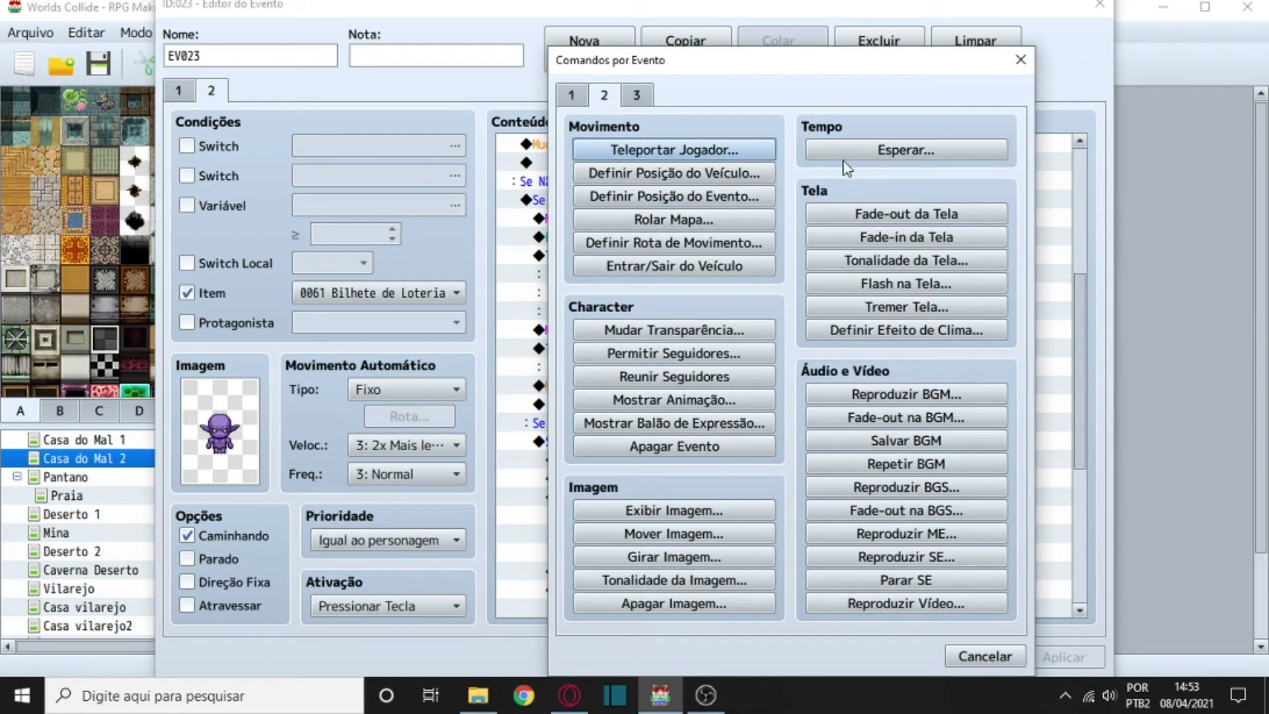
pyautogui.click(603, 96)
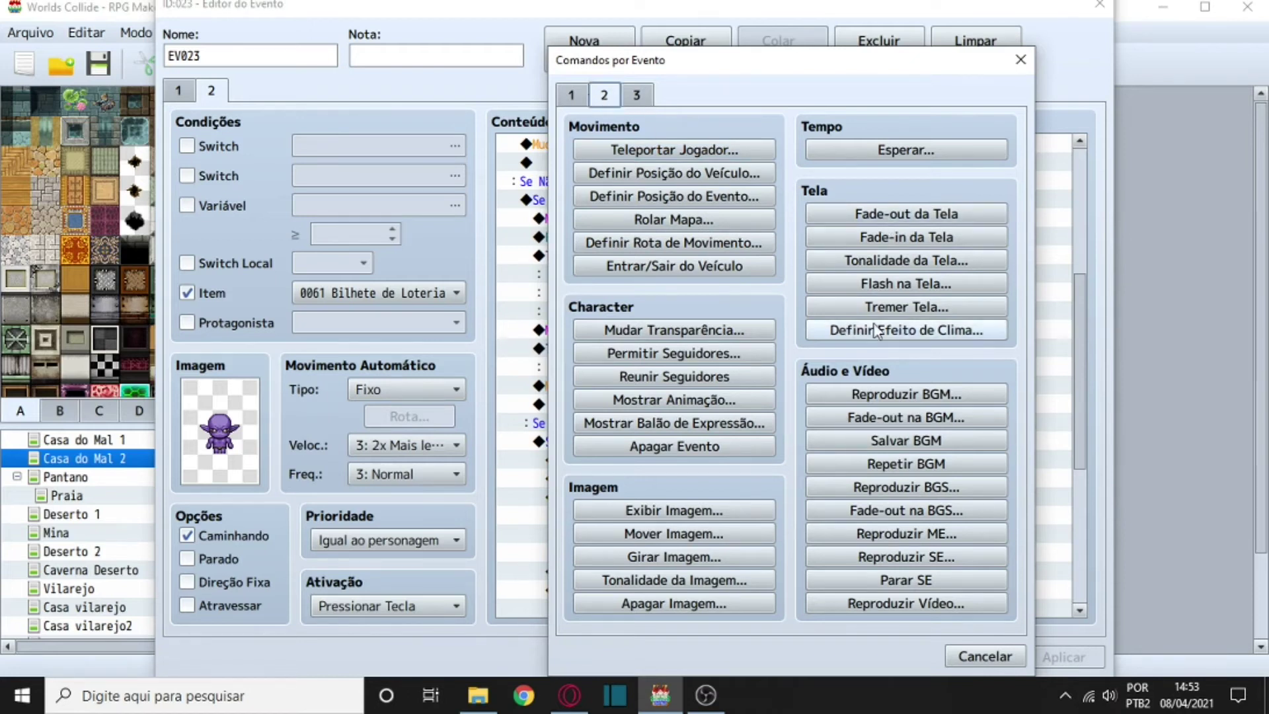
pyautogui.click(568, 99)
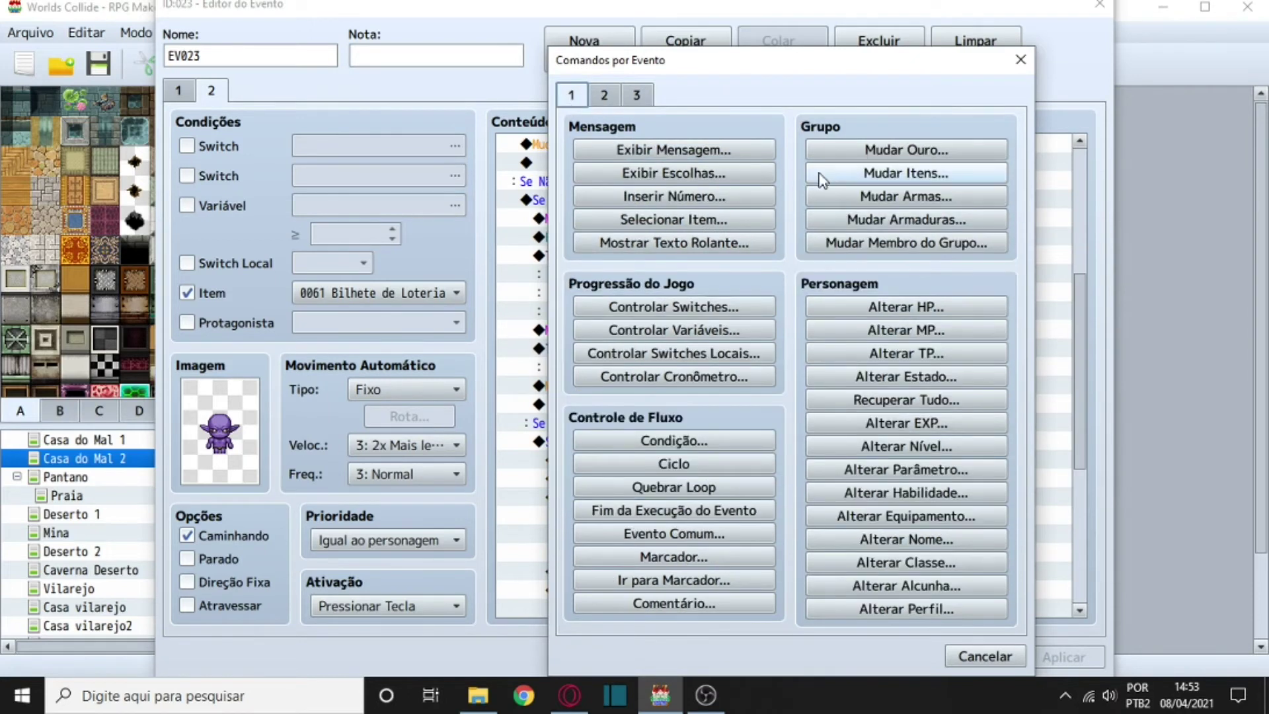
pyautogui.click(892, 175)
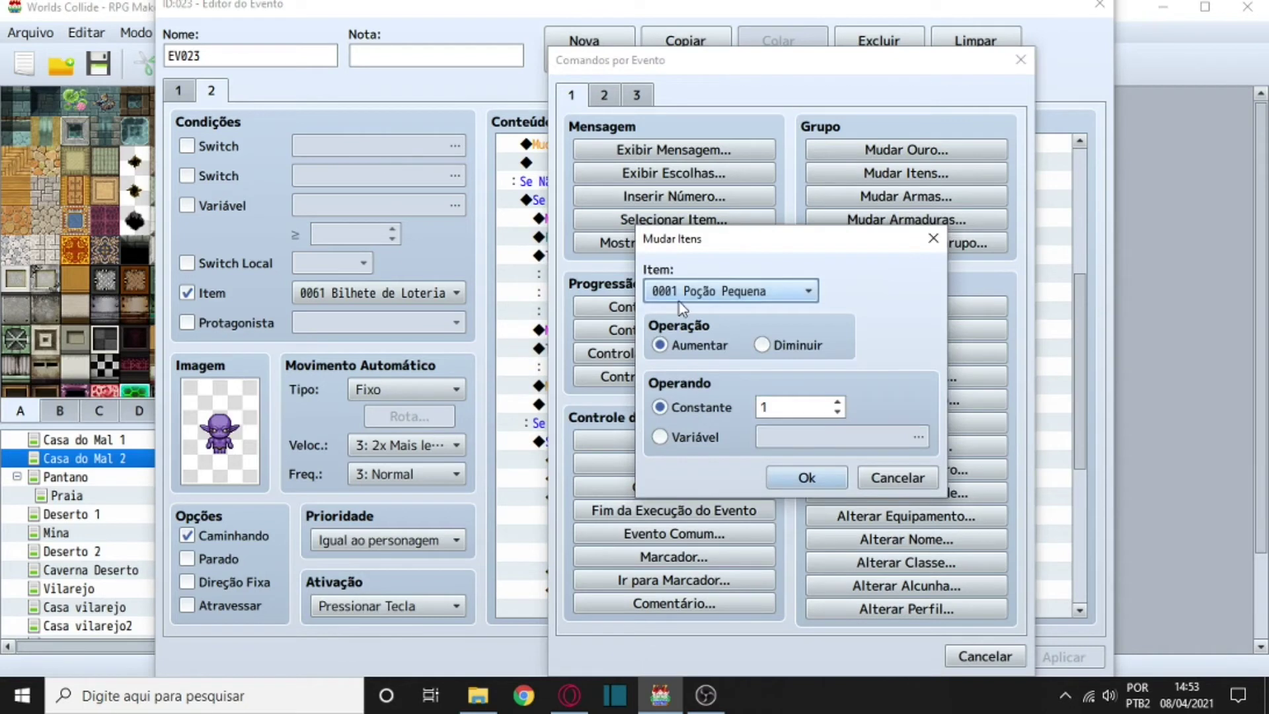
pyautogui.click(735, 291)
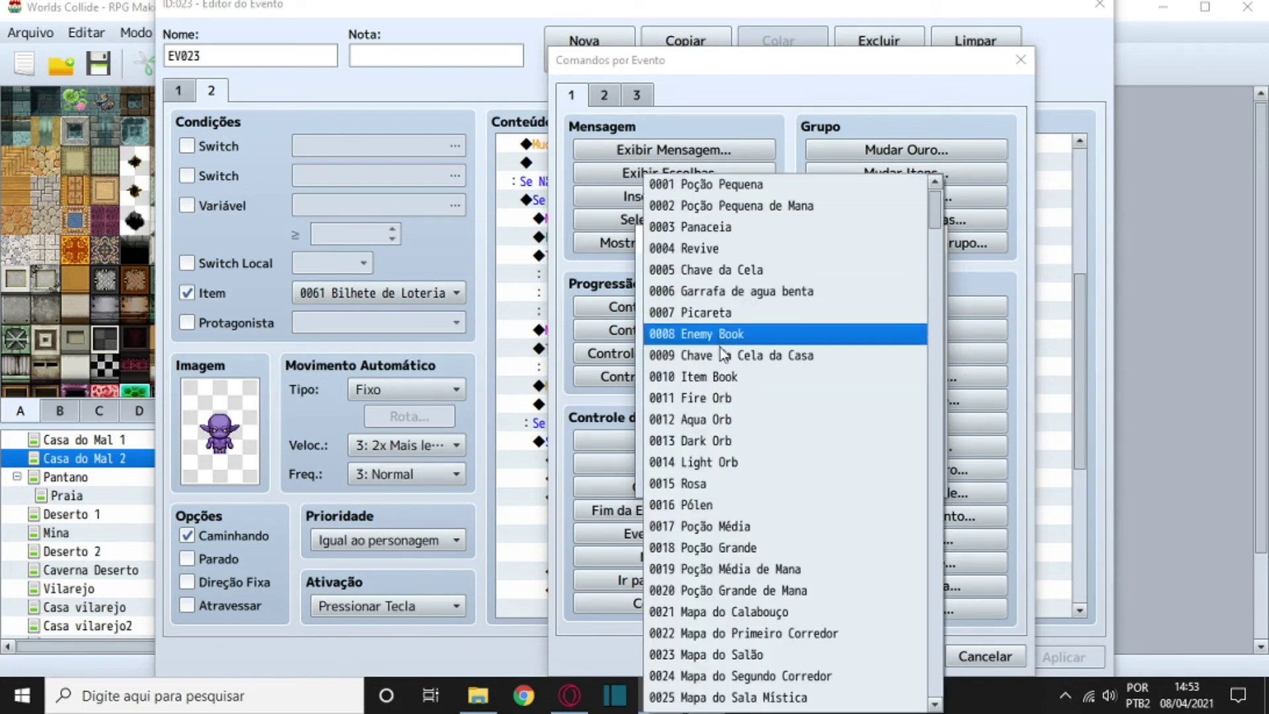
pyautogui.scroll(-2, 738, 462)
pyautogui.scroll(-9, 738, 463)
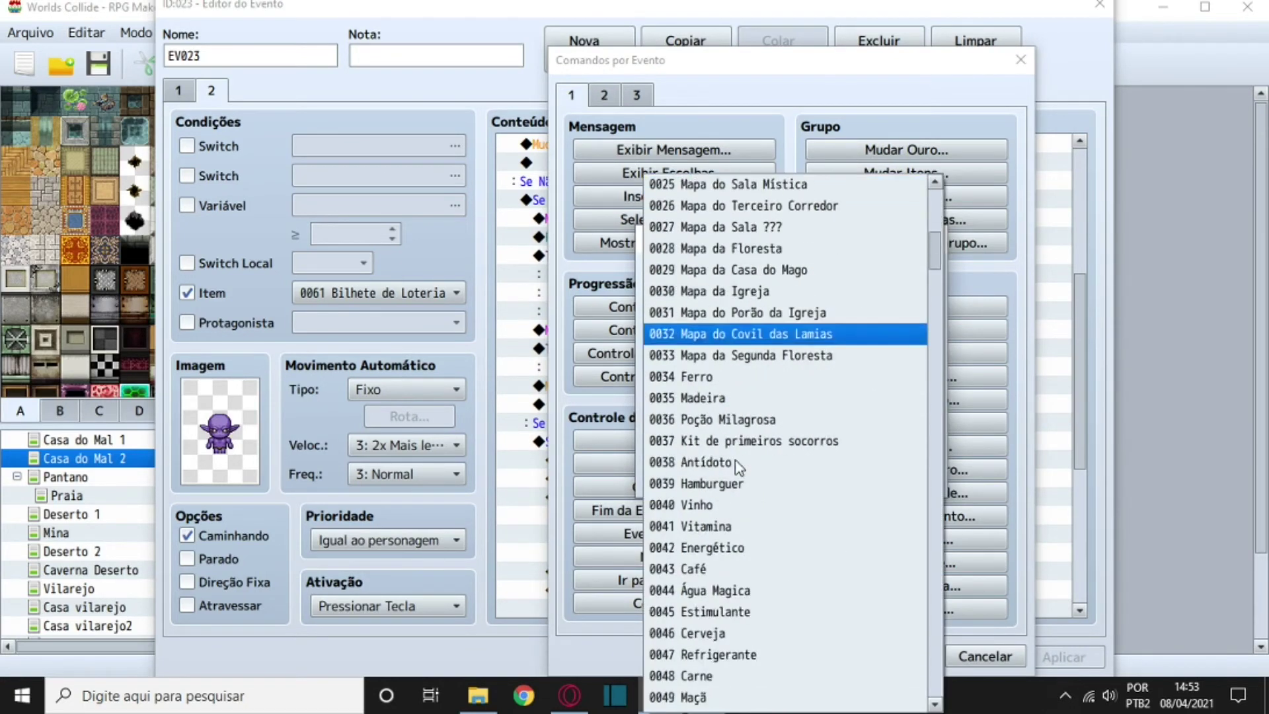
pyautogui.scroll(-9, 738, 465)
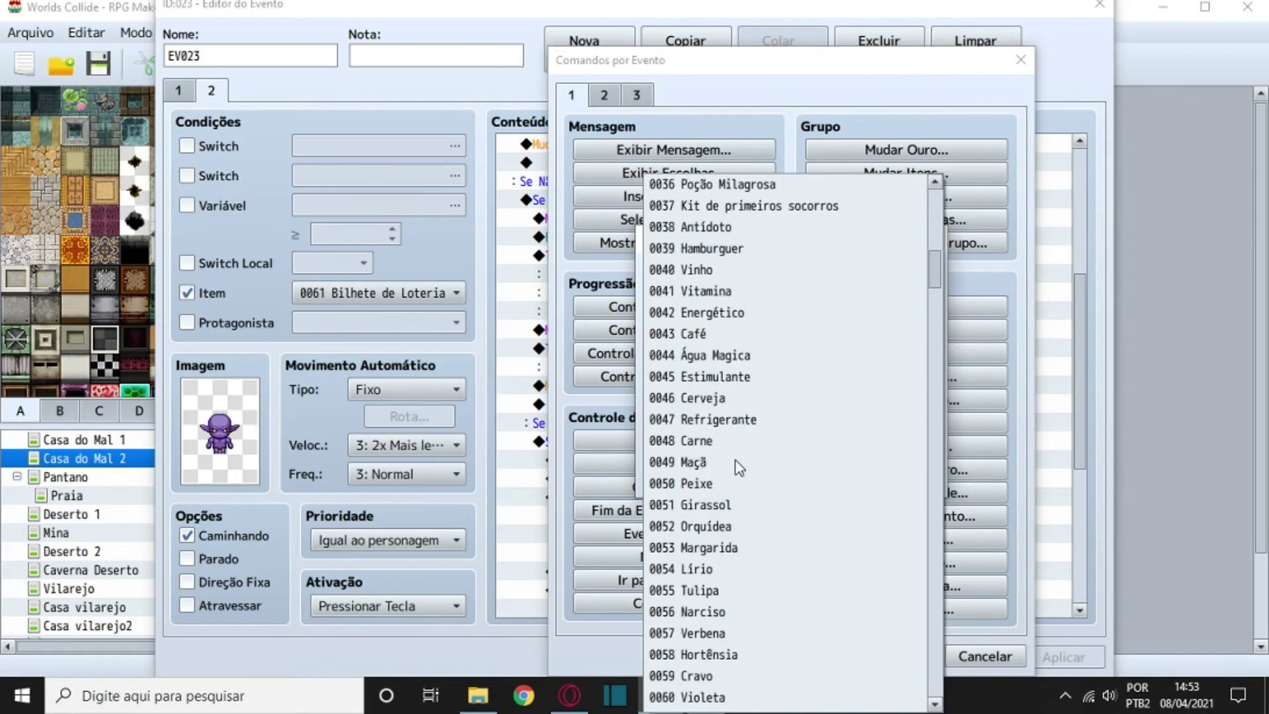
pyautogui.scroll(-7, 742, 454)
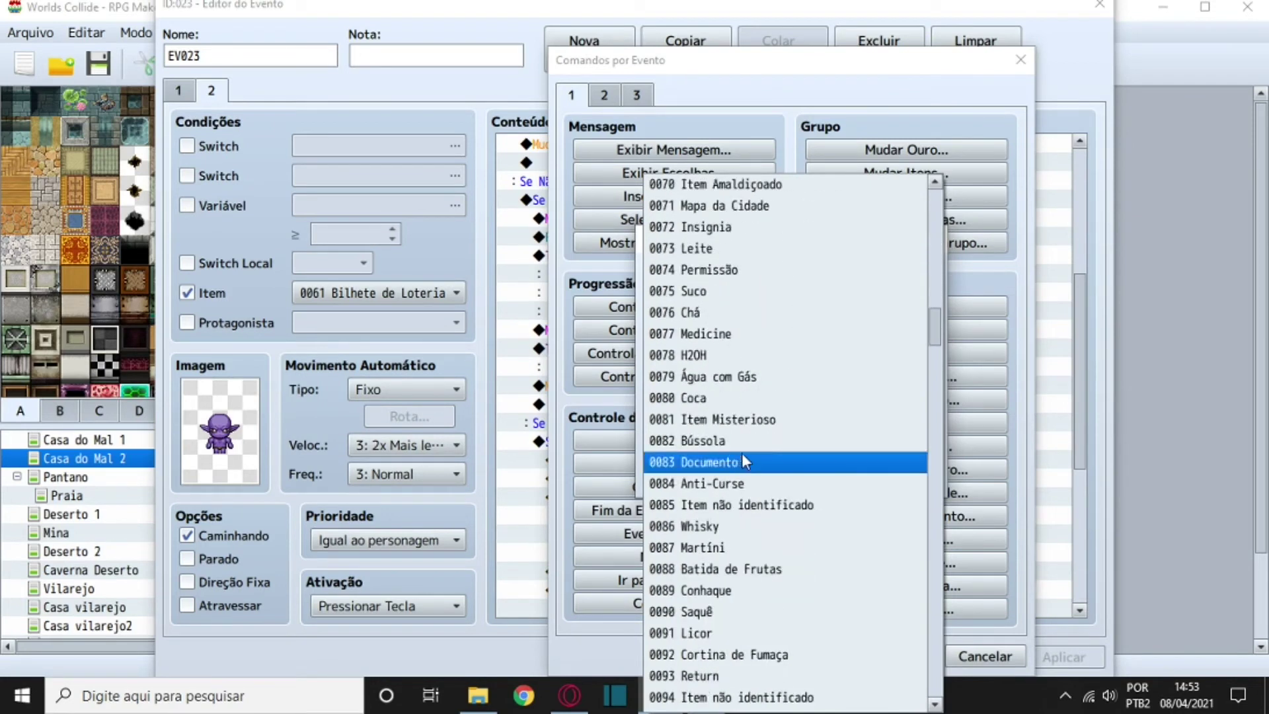
pyautogui.scroll(-11, 768, 442)
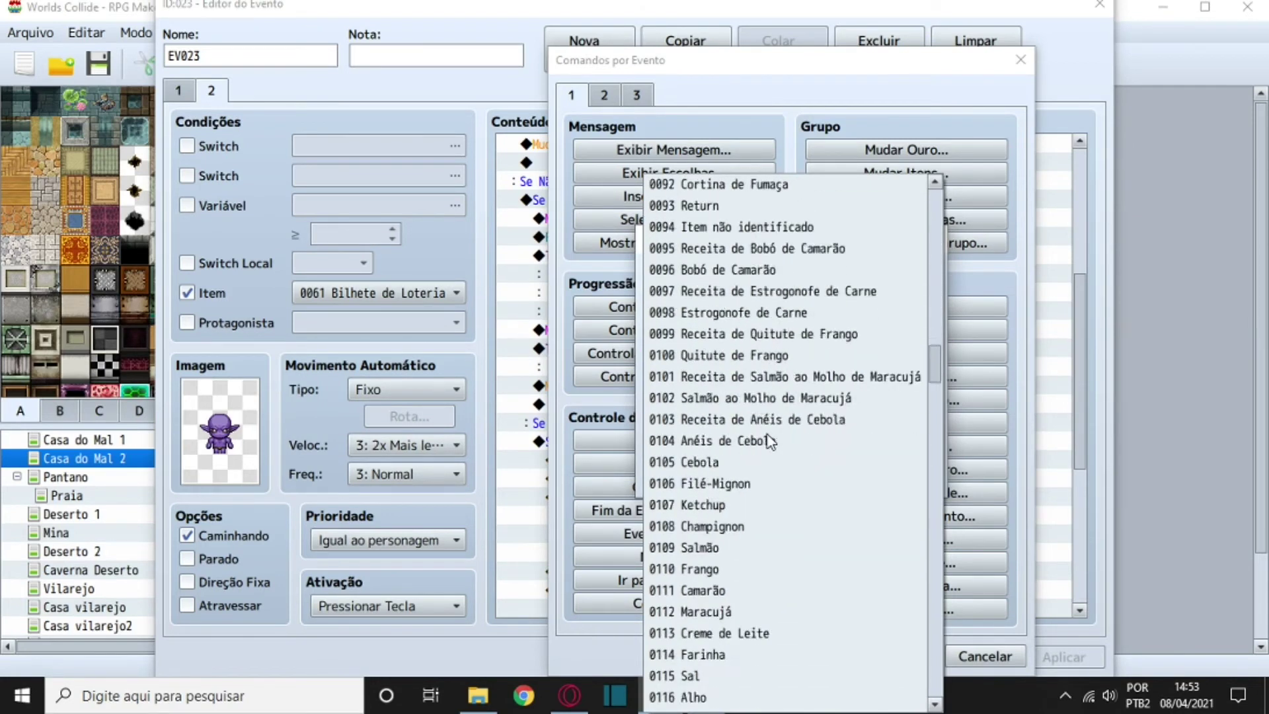
pyautogui.scroll(-7, 763, 463)
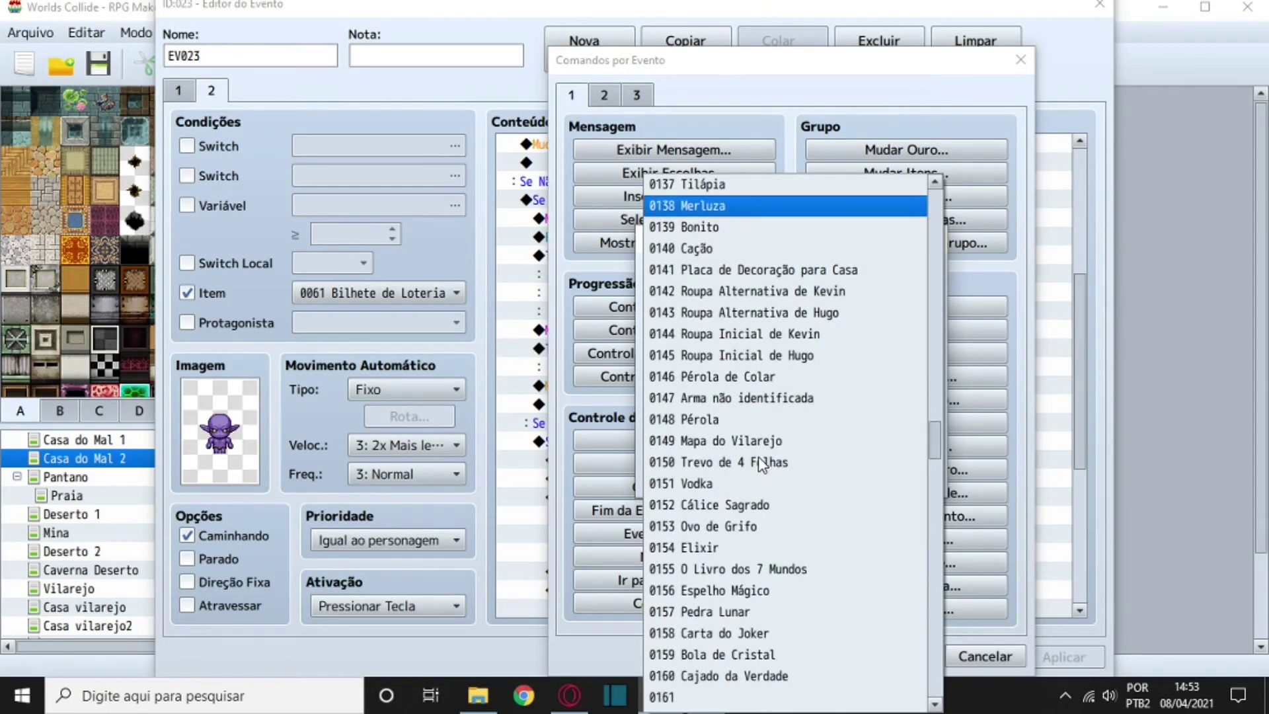
pyautogui.scroll(-1, 714, 429)
pyautogui.scroll(-2, 713, 433)
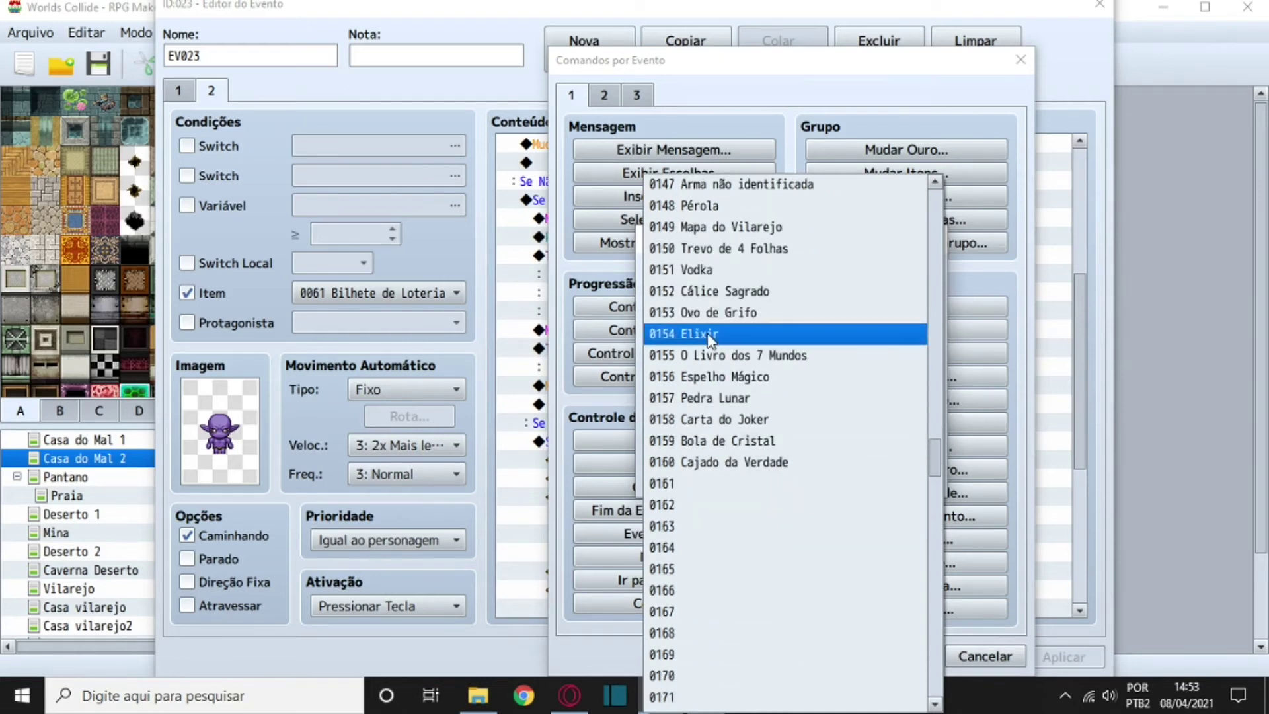
pyautogui.click(710, 334)
pyautogui.click(809, 473)
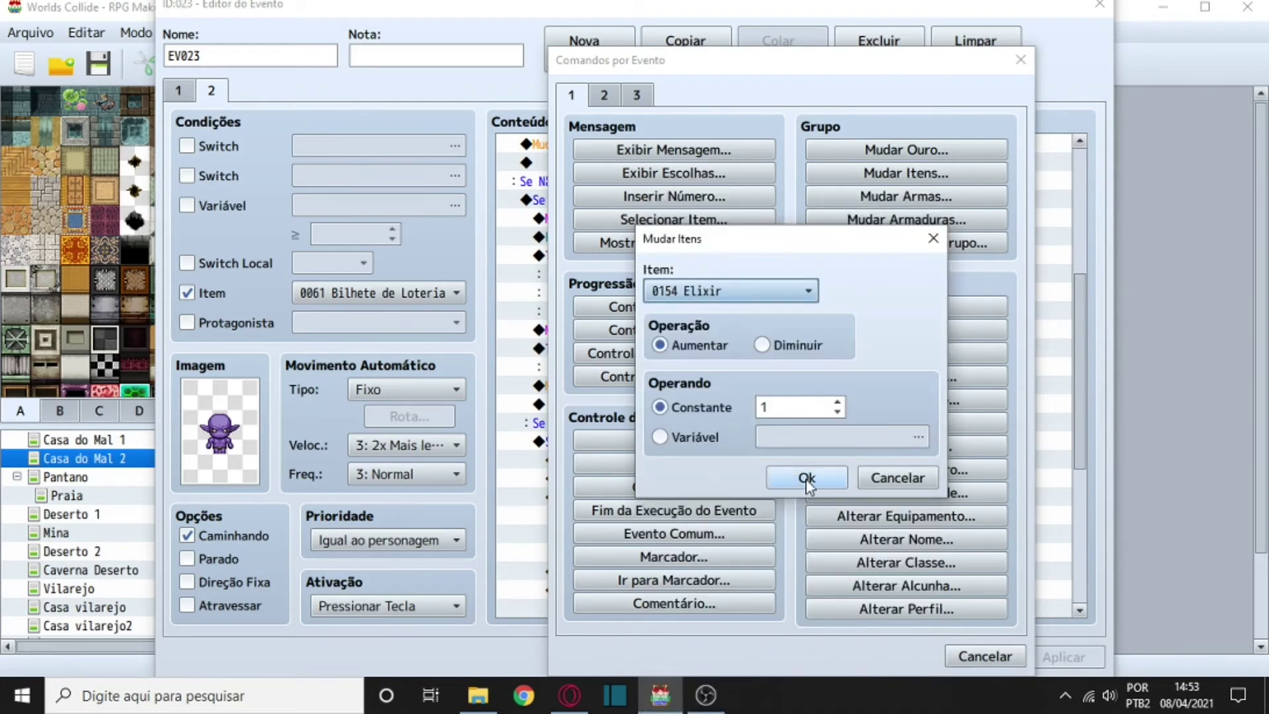
# Complete the second-prize branch's acquisition message as "Você adquiriu 1 Elixir".
pyautogui.click(567, 349)
pyautogui.rightClick(569, 425)
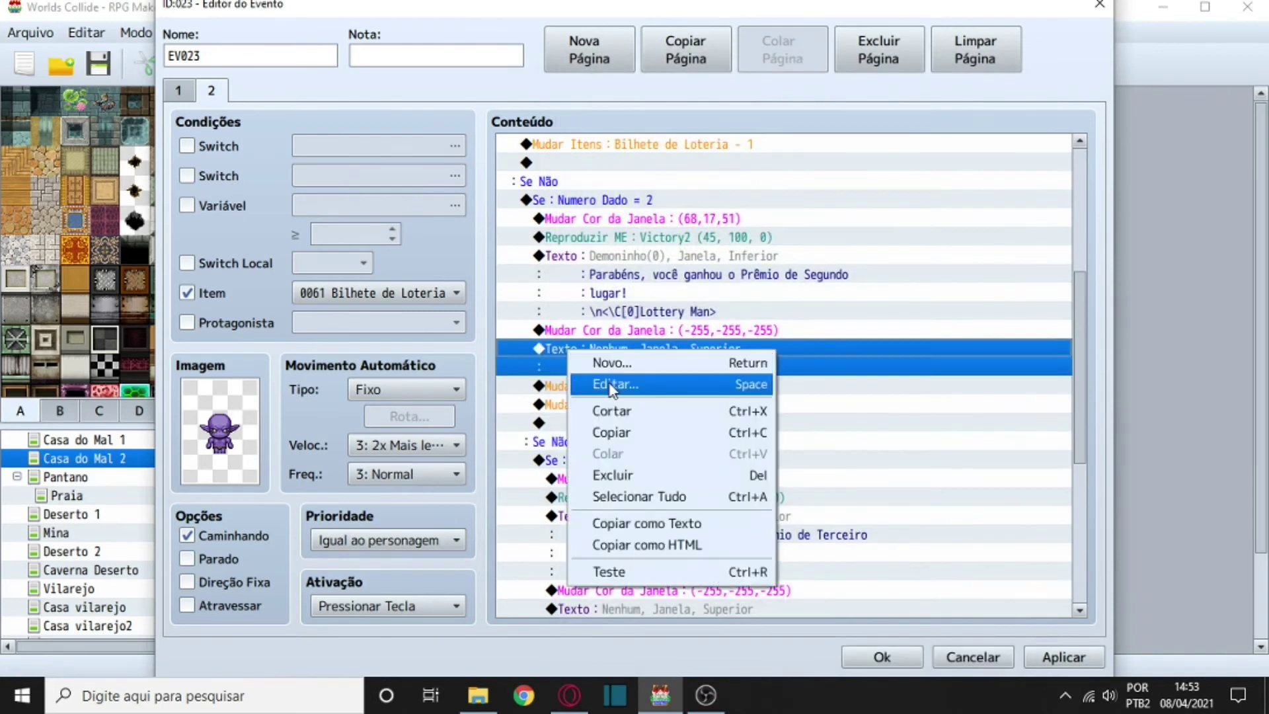
pyautogui.click(605, 465)
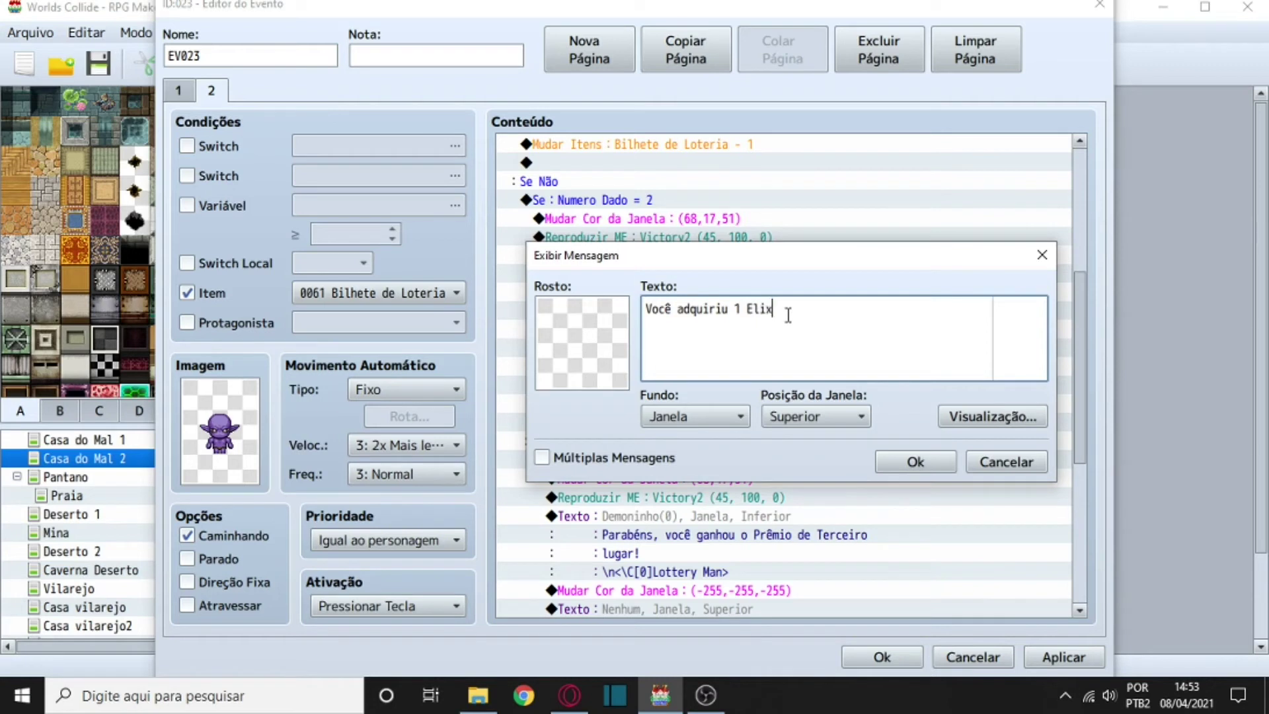
pyautogui.click(915, 460)
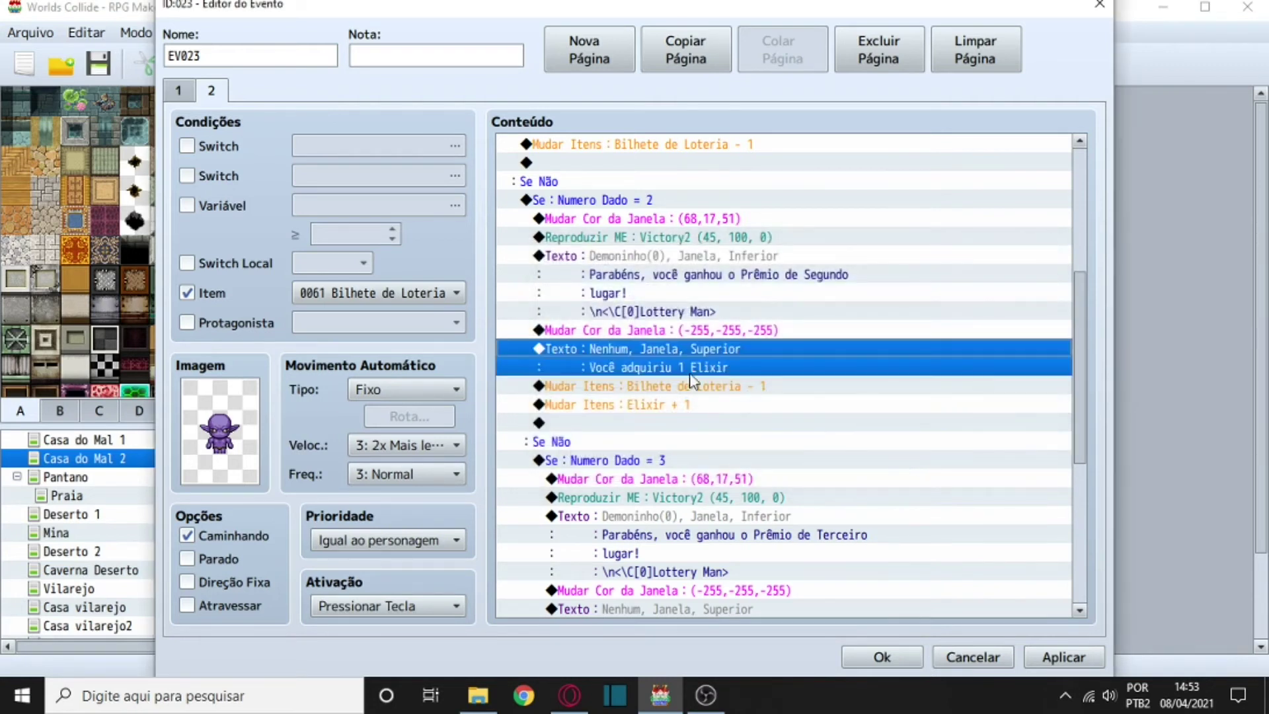
# Complete the third-prize branch's acquisition message as "Você adquiriu 1 Elixir".
pyautogui.scroll(-4, 590, 405)
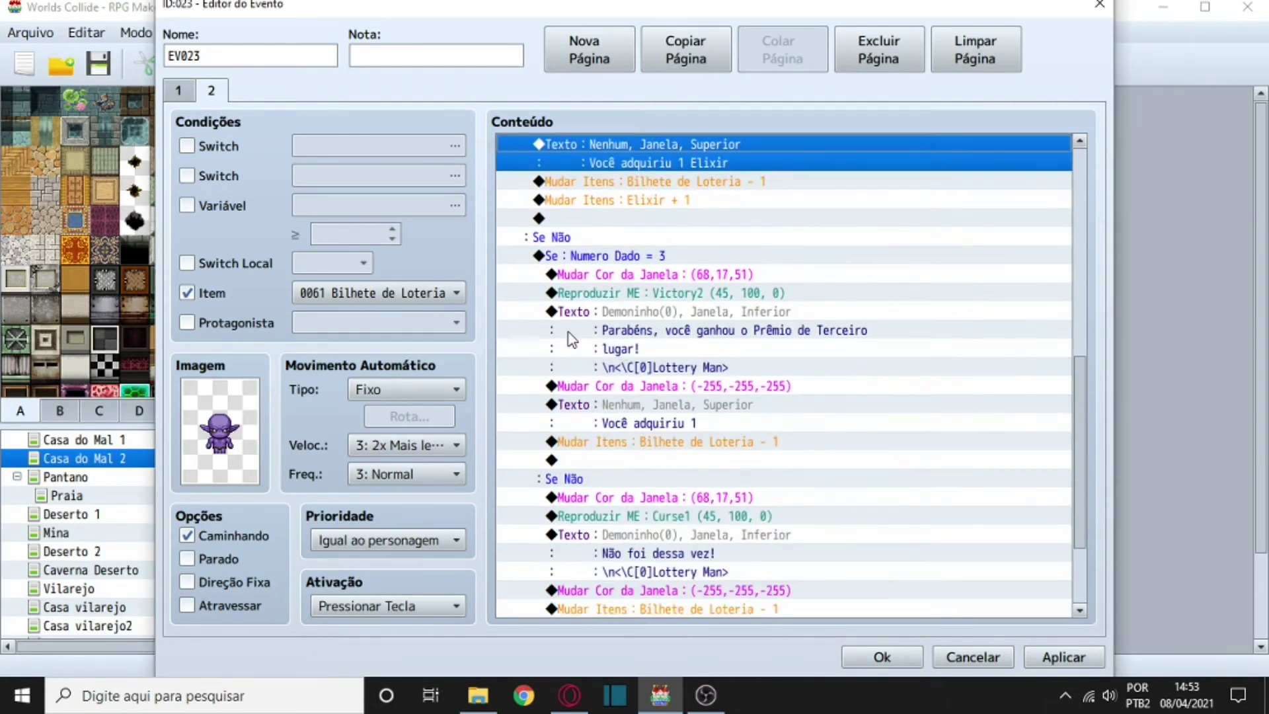
pyautogui.click(574, 405)
pyautogui.rightClick(577, 405)
pyautogui.click(605, 443)
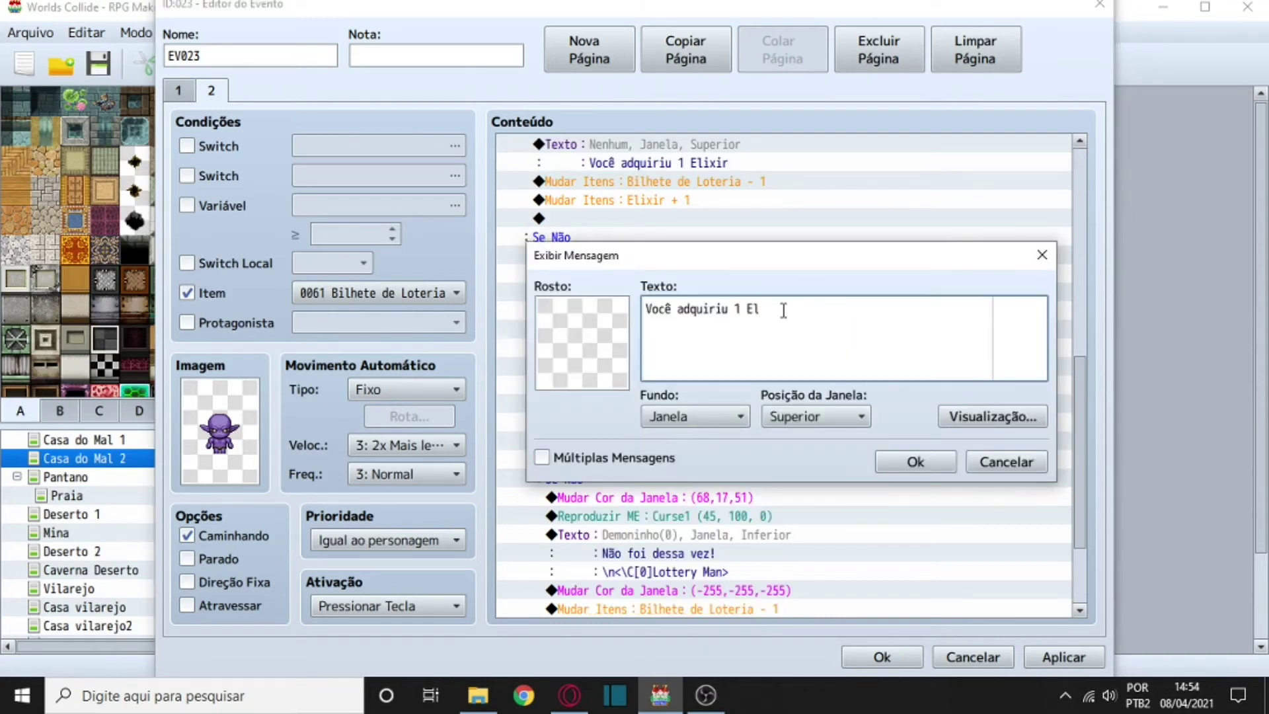
pyautogui.click(916, 462)
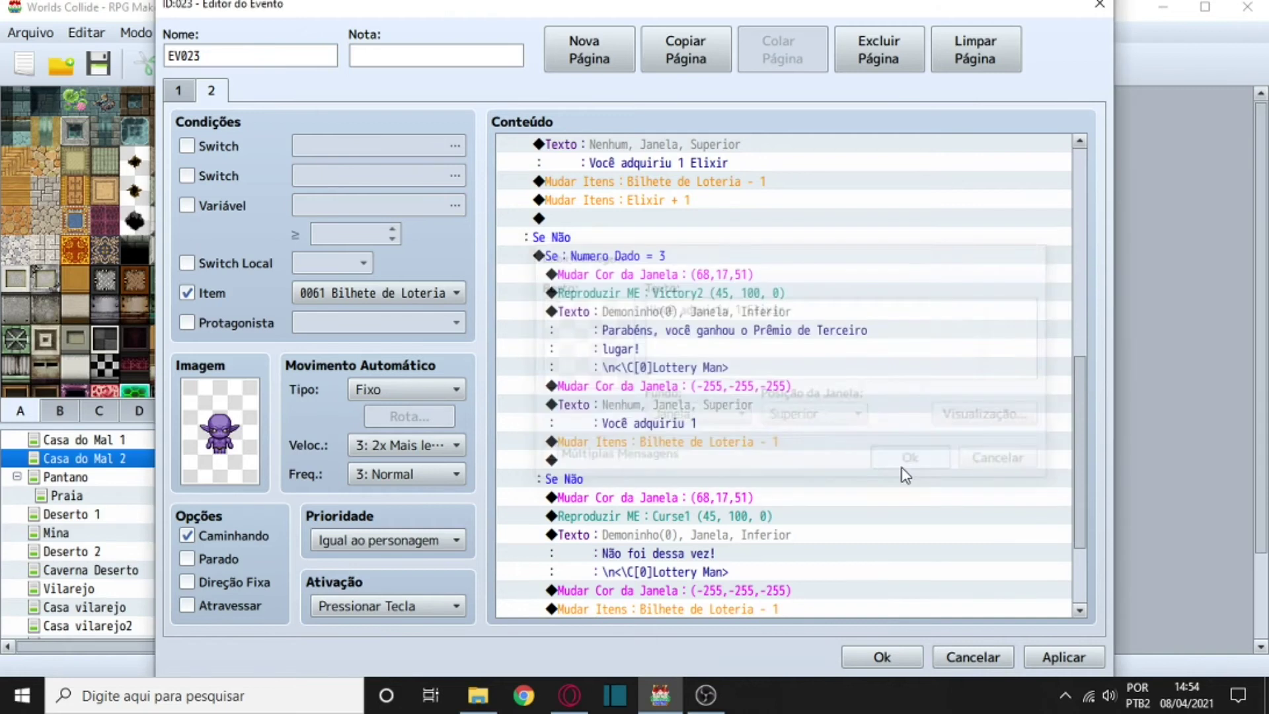
# Copy the Elixir + 1 item command from the second-prize branch to the end of the third-prize branch and apply the event changes.
pyautogui.scroll(2, 604, 394)
pyautogui.rightClick(629, 273)
pyautogui.click(657, 356)
pyautogui.scroll(-1, 657, 363)
pyautogui.rightClick(606, 465)
pyautogui.click(573, 484)
pyautogui.rightClick(573, 485)
pyautogui.click(606, 588)
pyautogui.scroll(-3, 621, 519)
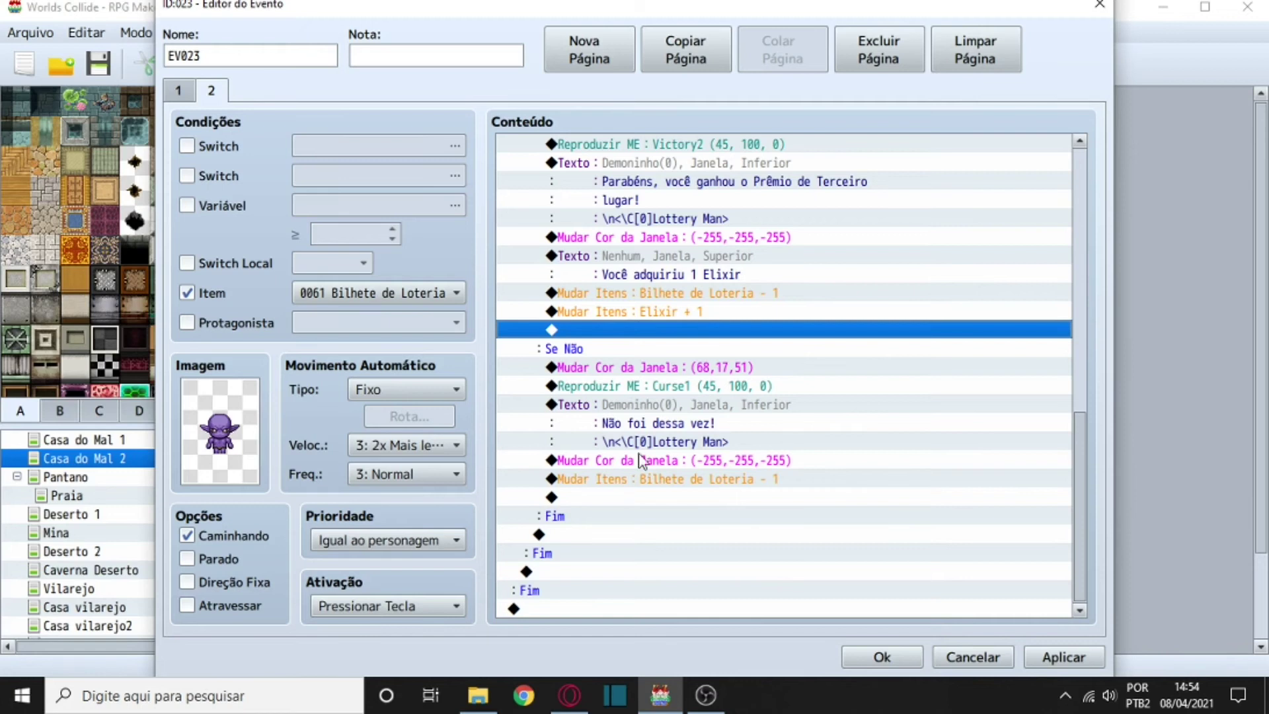
pyautogui.scroll(2, 592, 433)
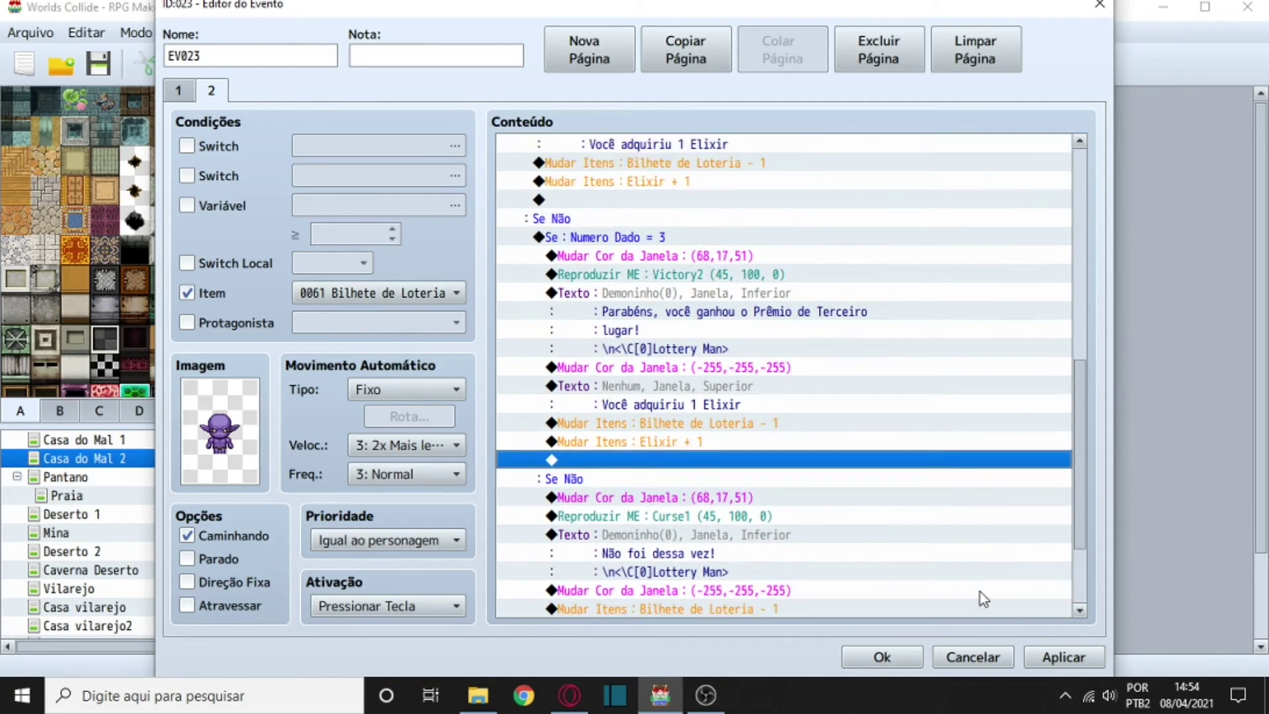
pyautogui.click(1063, 656)
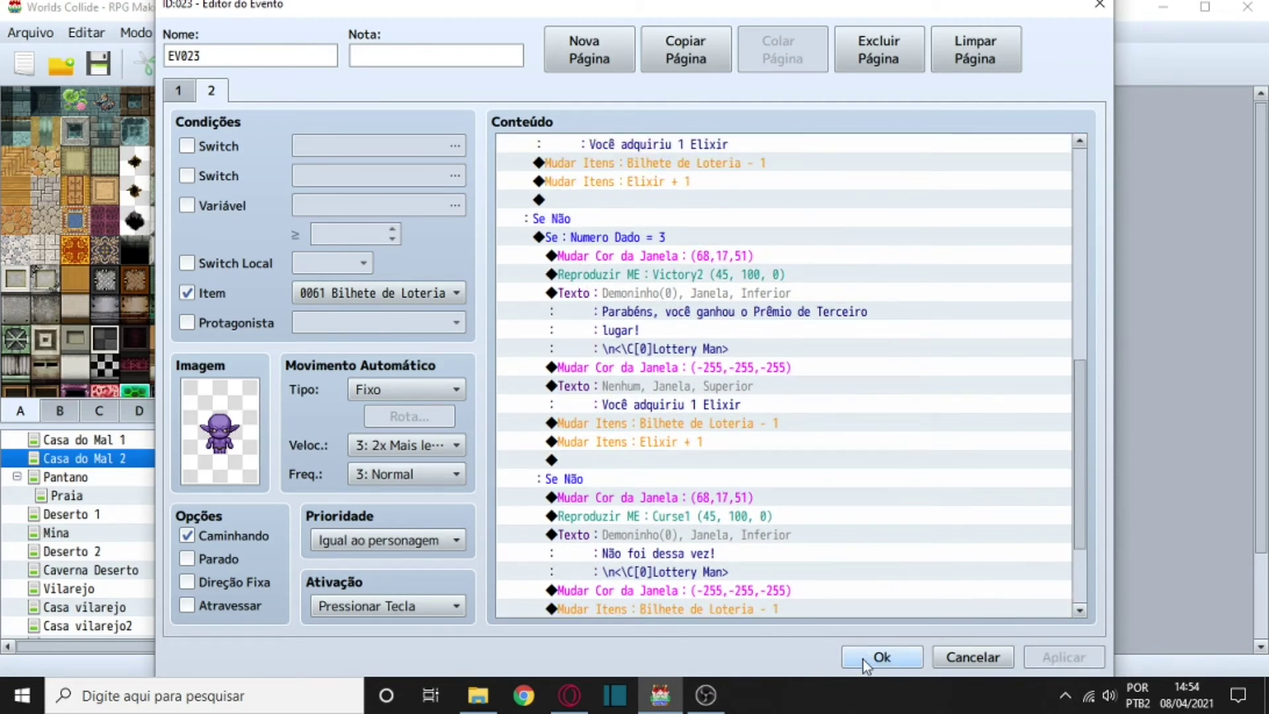
# Check the Lottery Man's losing branch through to the end of the event and confirm the event's edits.
pyautogui.scroll(-3, 716, 489)
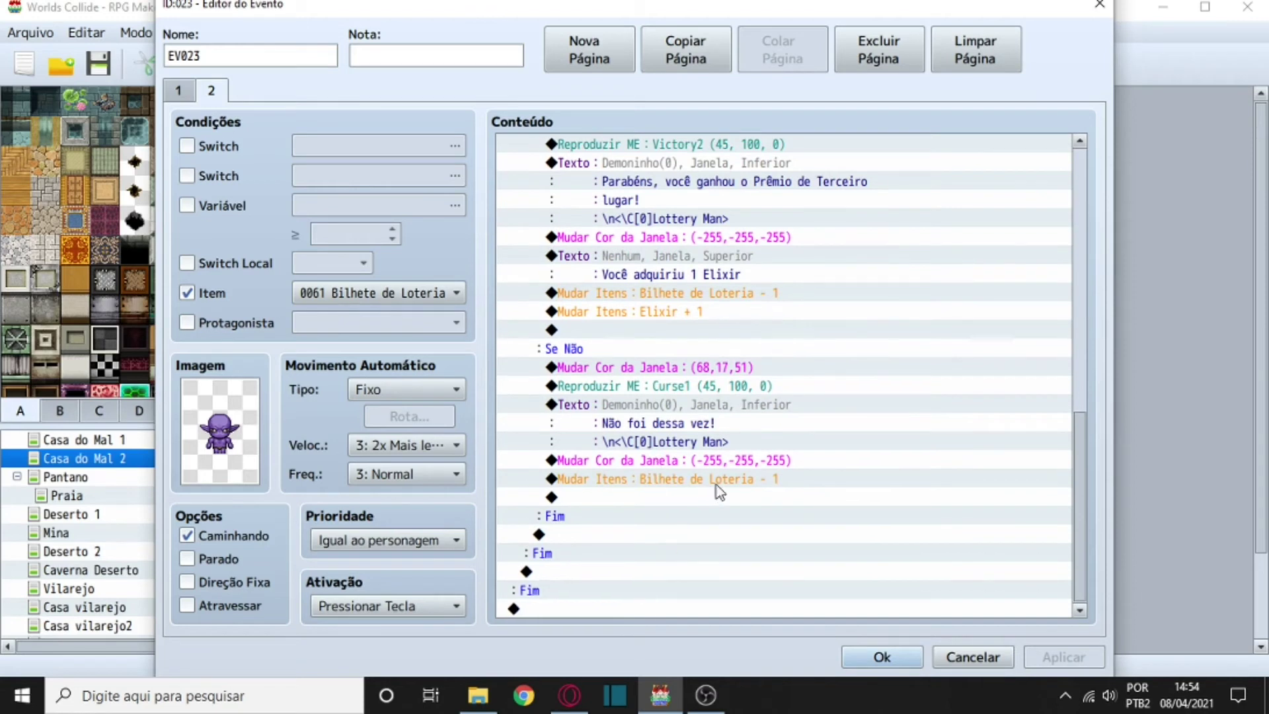
pyautogui.click(879, 656)
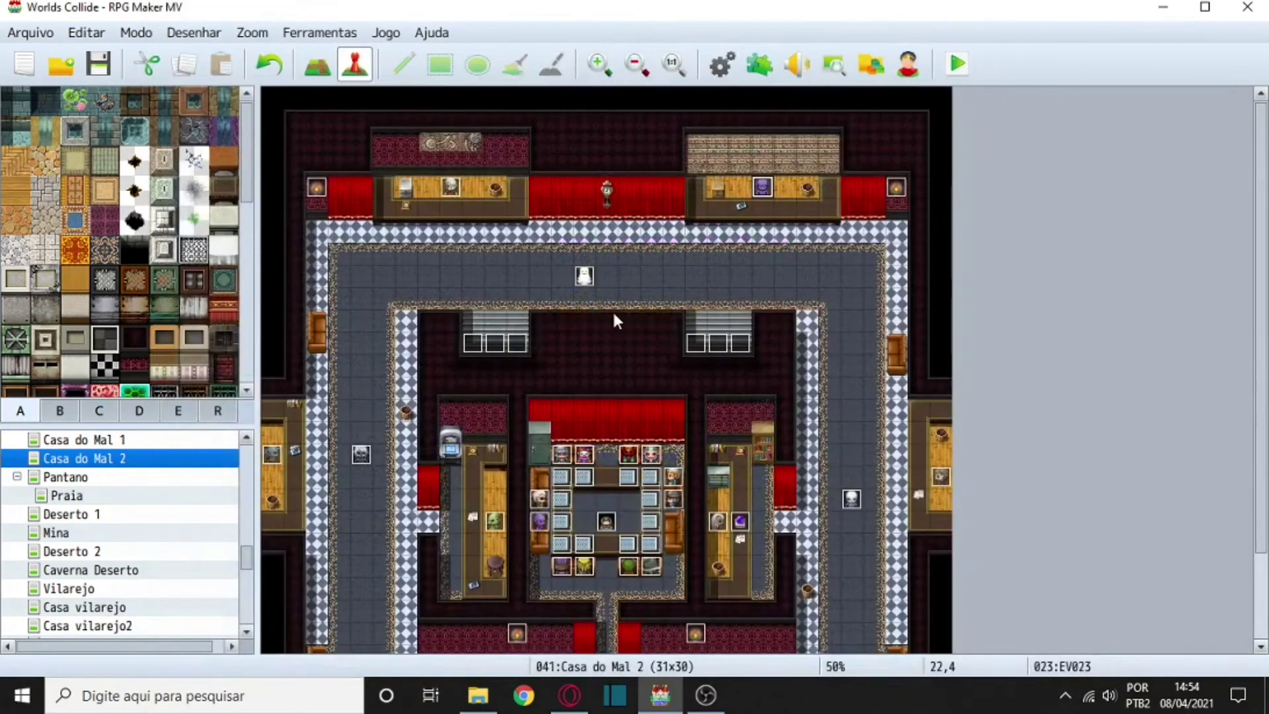
# Open the Dice Man event on the casino's upper counter and examine its bet, first roll, winning reward and replay choice.
pyautogui.rightClick(462, 181)
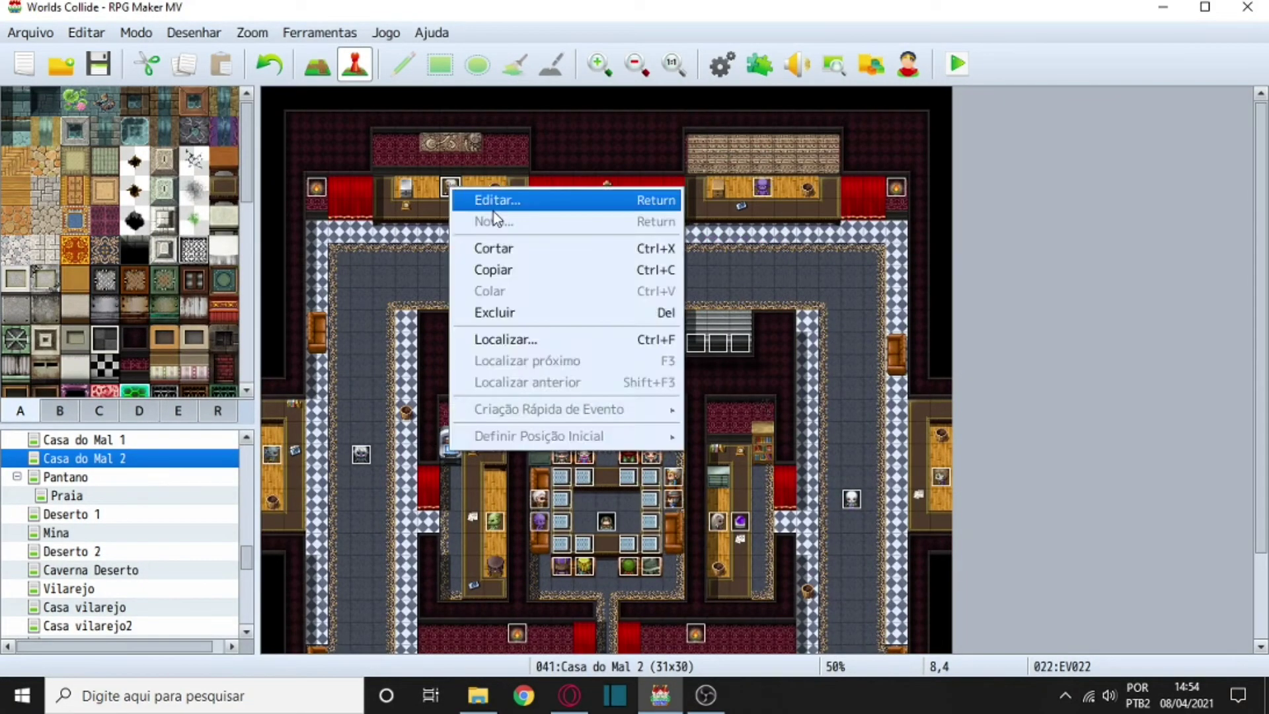
pyautogui.click(493, 202)
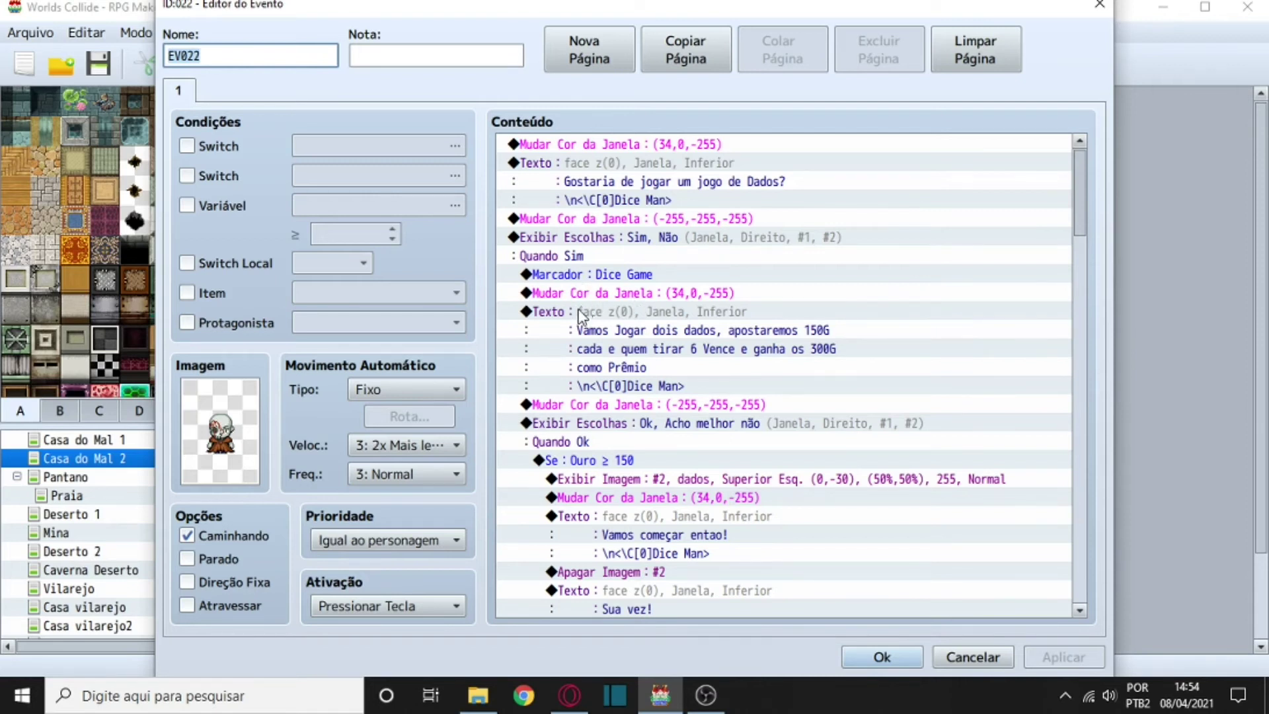
pyautogui.scroll(-2, 578, 317)
pyautogui.scroll(-5, 565, 337)
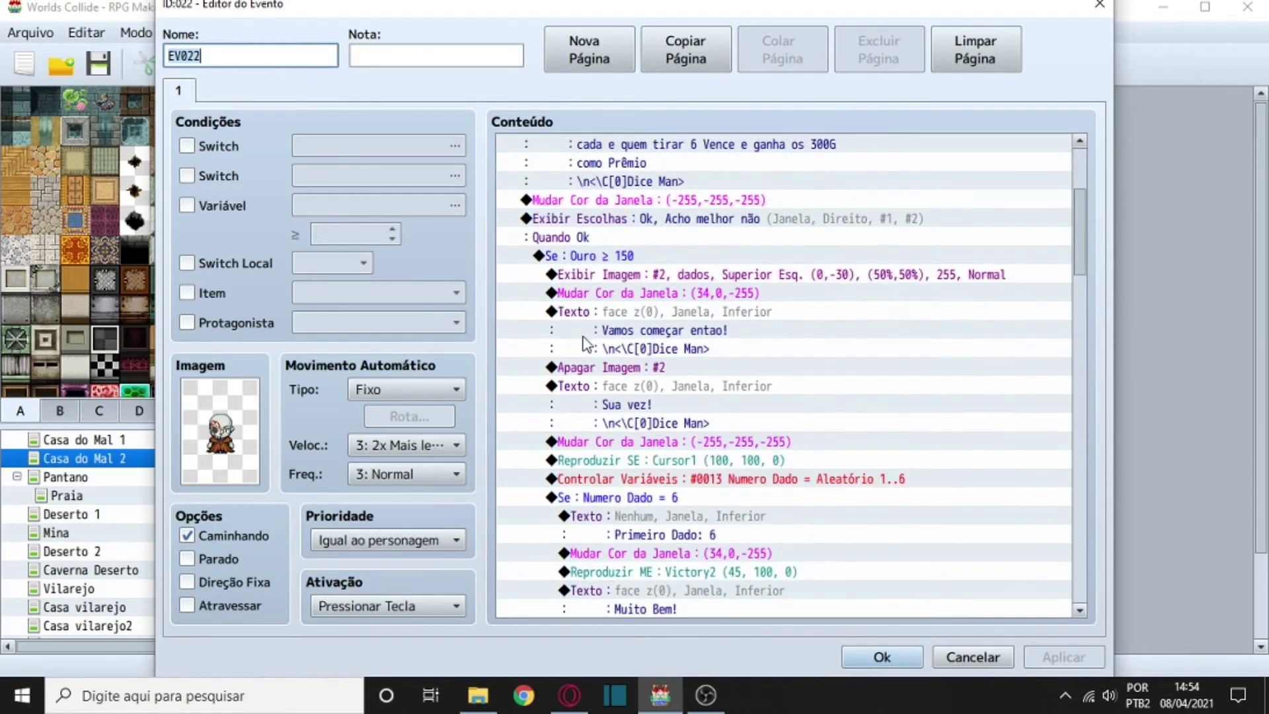
pyautogui.scroll(-7, 590, 353)
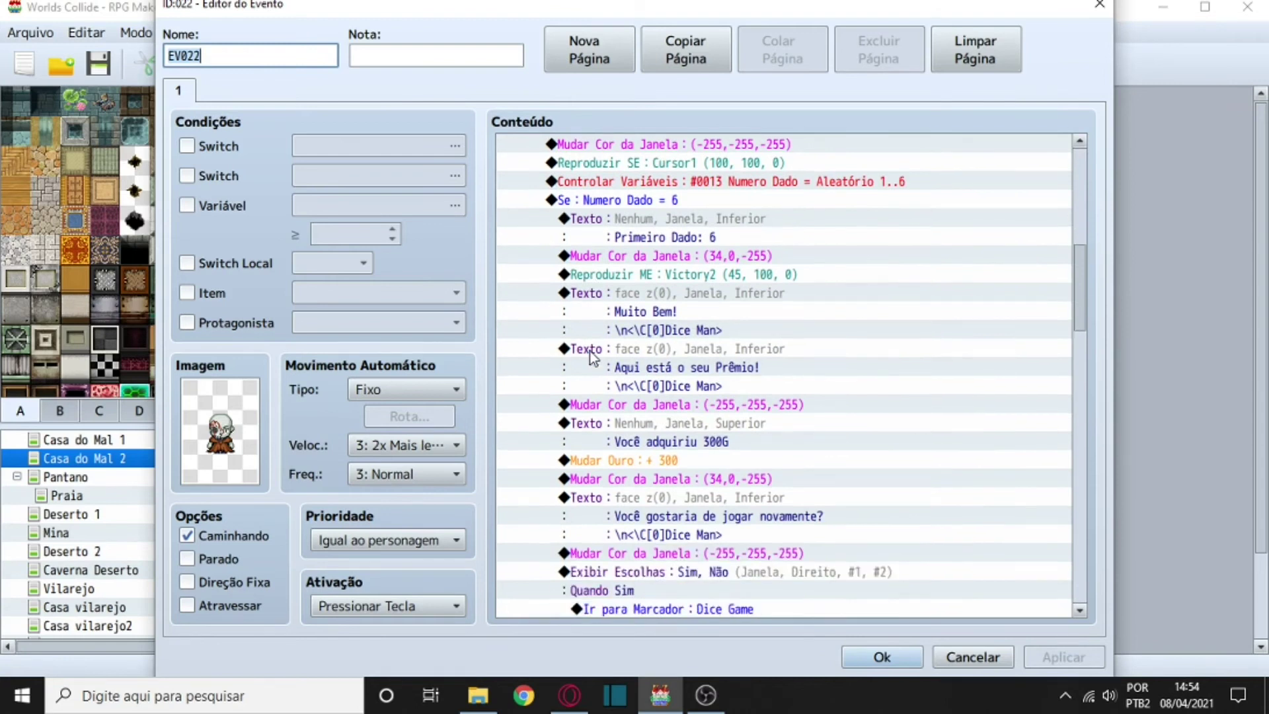
pyautogui.scroll(1, 590, 351)
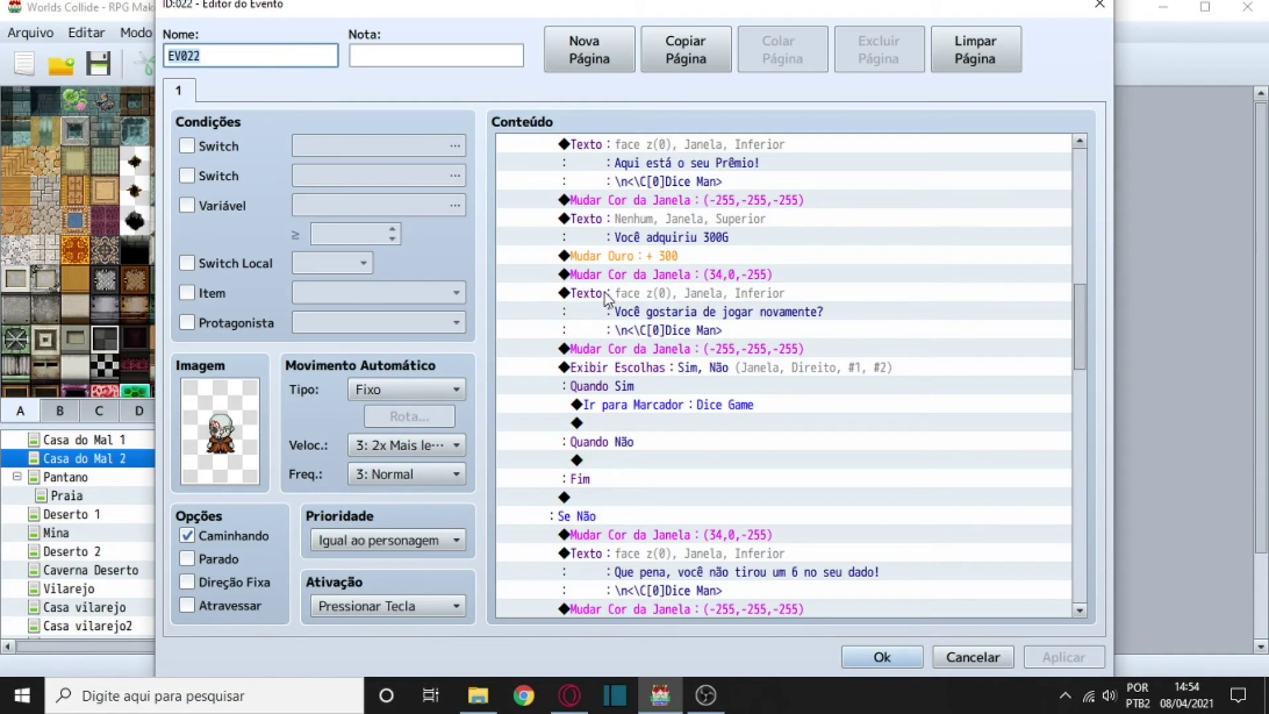
pyautogui.scroll(-1, 714, 311)
pyautogui.scroll(-3, 707, 312)
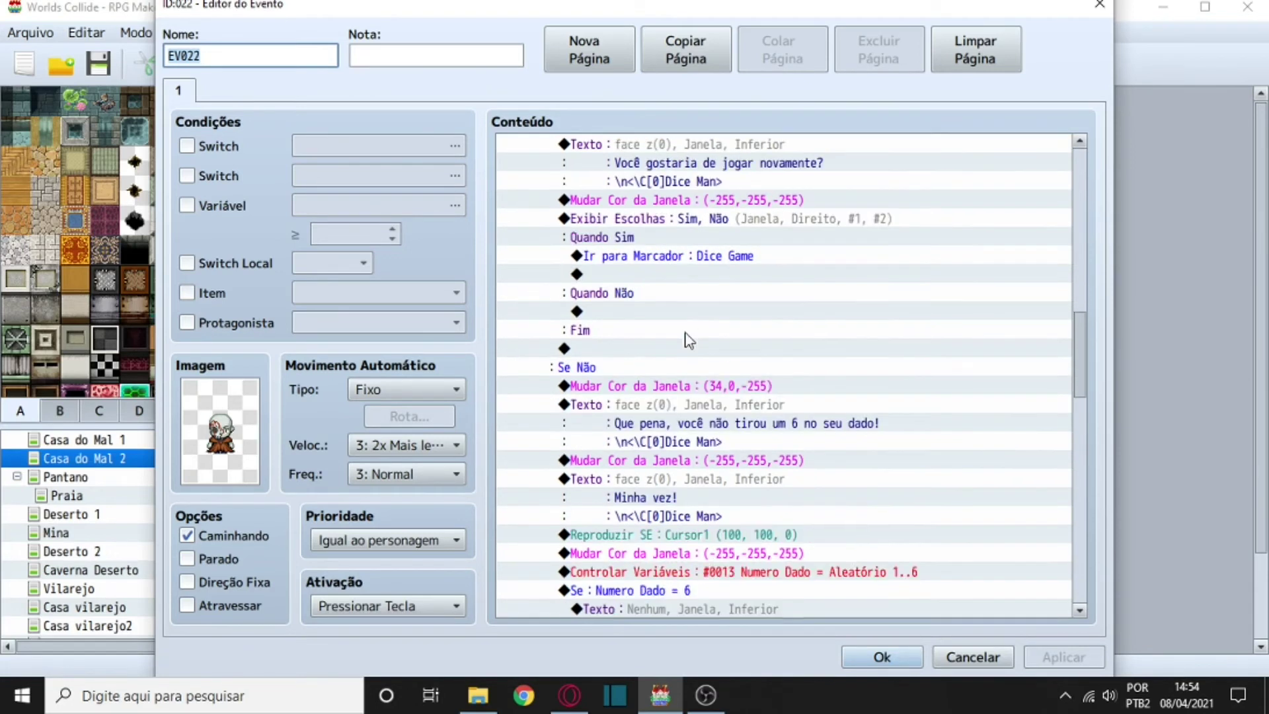
pyautogui.scroll(3, 645, 295)
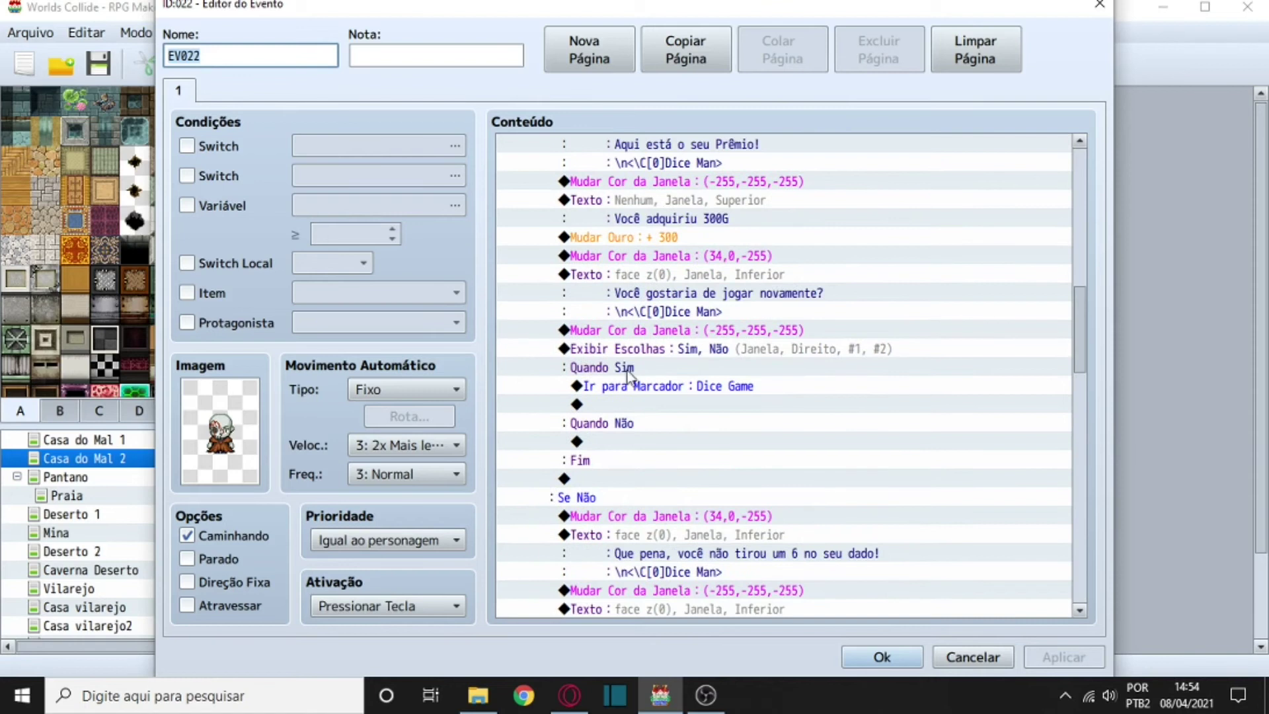
pyautogui.scroll(3, 673, 400)
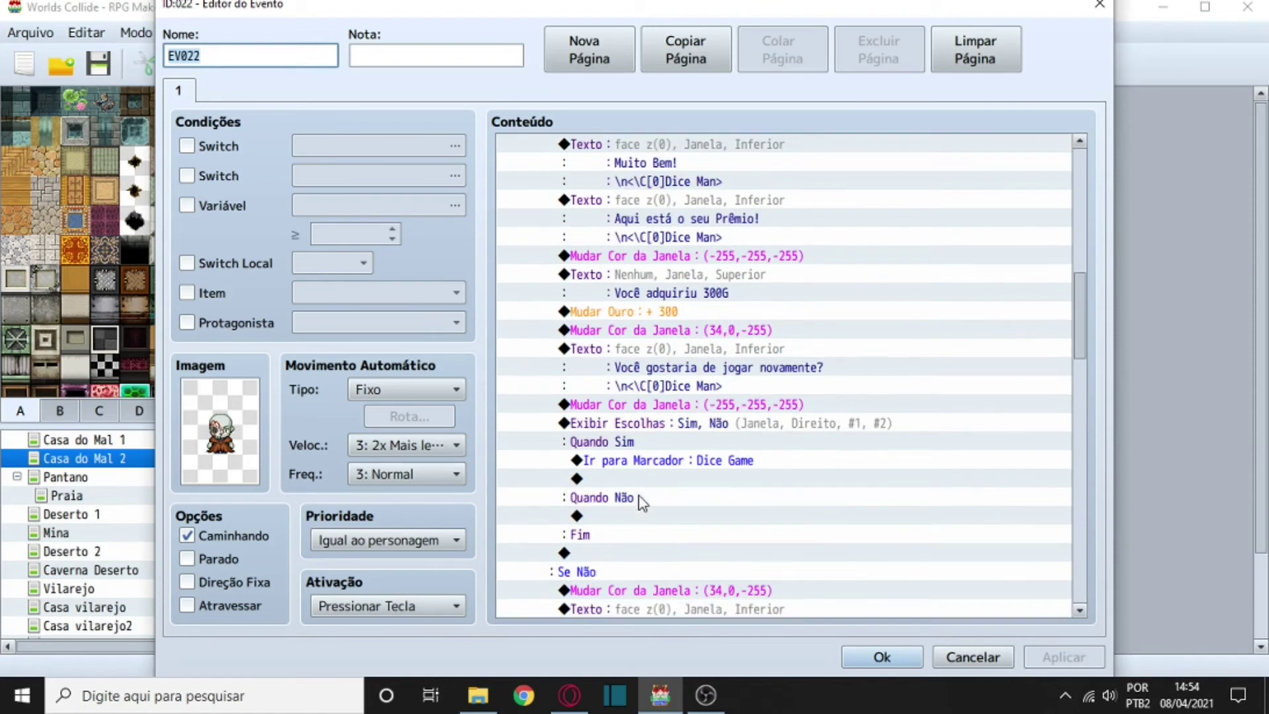
# Examine the Dice Man's second roll, its loss and tie branches and the insufficient-gold branch, and close the event unchanged.
pyautogui.scroll(-5, 649, 465)
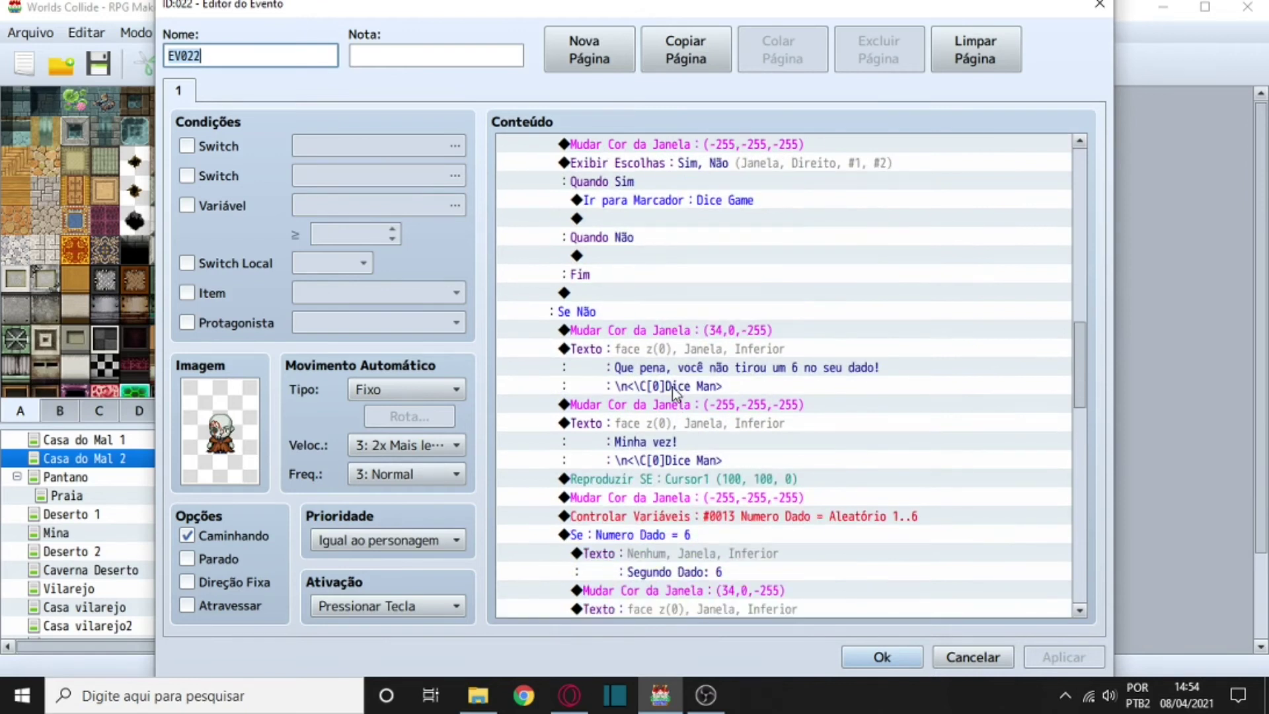
pyautogui.scroll(-3, 661, 377)
pyautogui.scroll(-10, 645, 368)
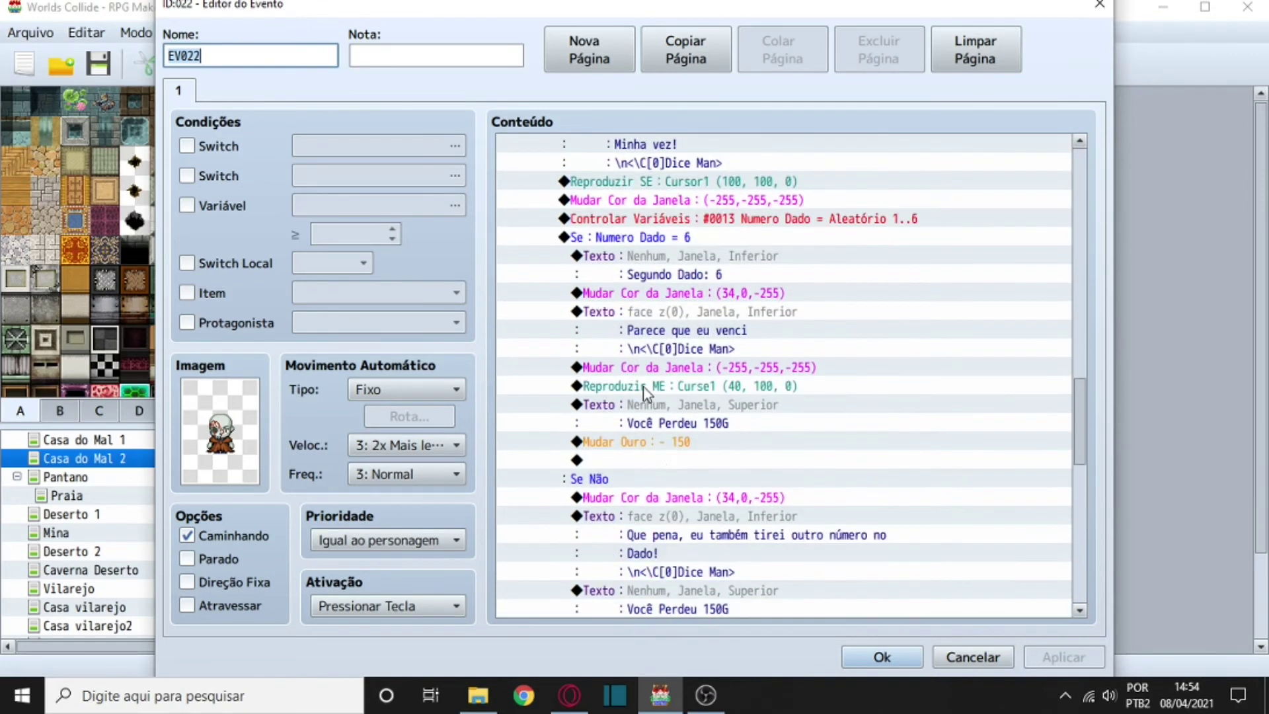
pyautogui.scroll(-3, 694, 354)
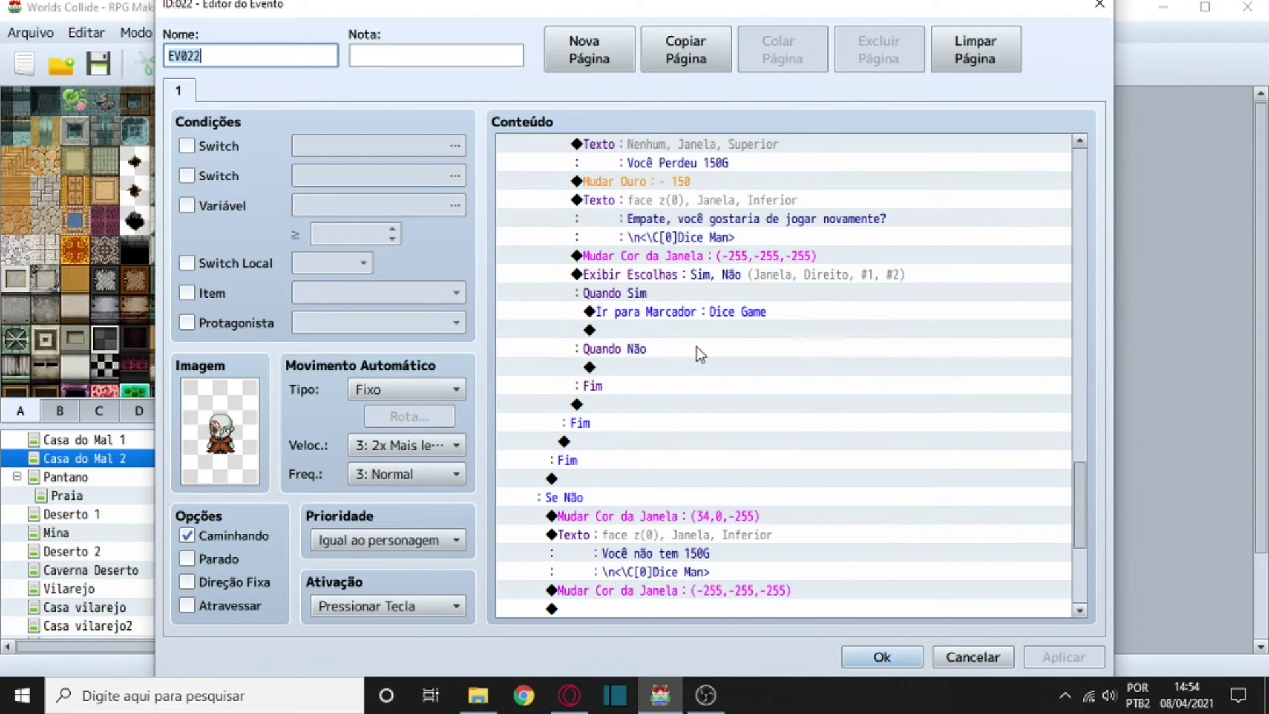
pyautogui.scroll(-2, 776, 309)
pyautogui.scroll(8, 770, 320)
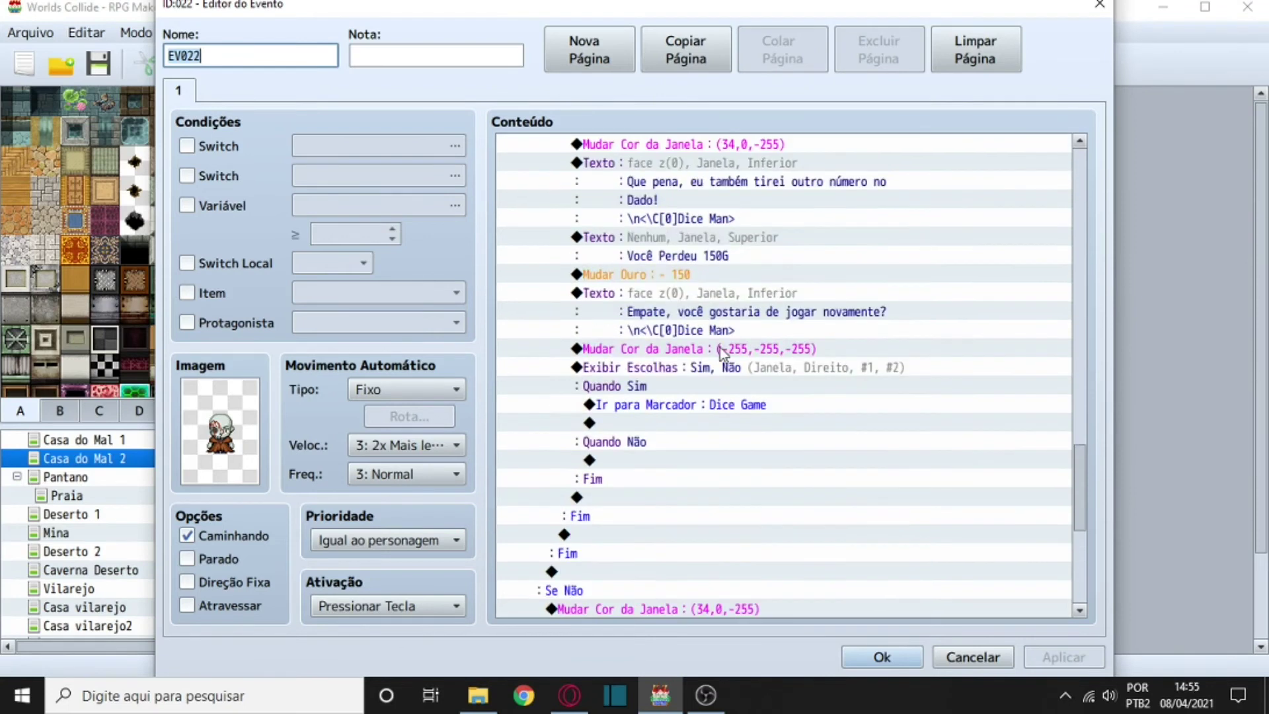
pyautogui.scroll(2, 661, 338)
pyautogui.scroll(-1, 668, 384)
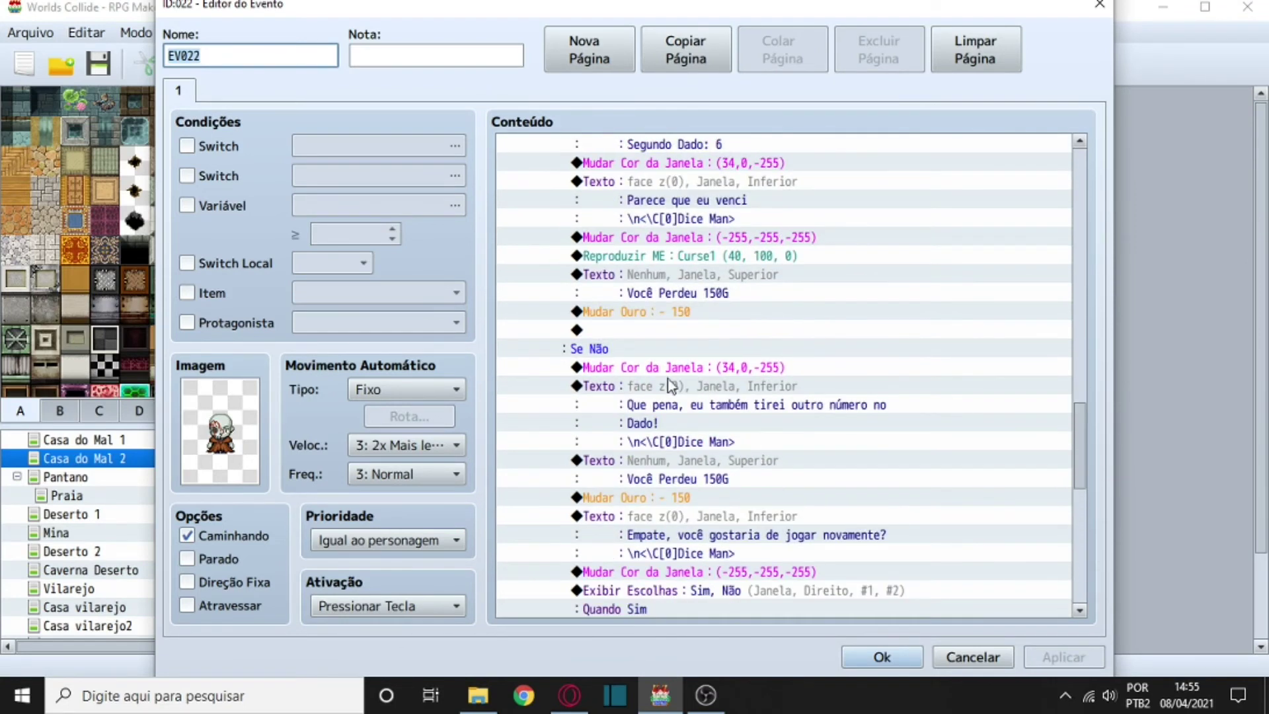
pyautogui.click(1099, 6)
# Open the Diabinho roulette event at the map's west counter and examine its entry fee, random roll and first outcomes.
pyautogui.scroll(-2, 426, 344)
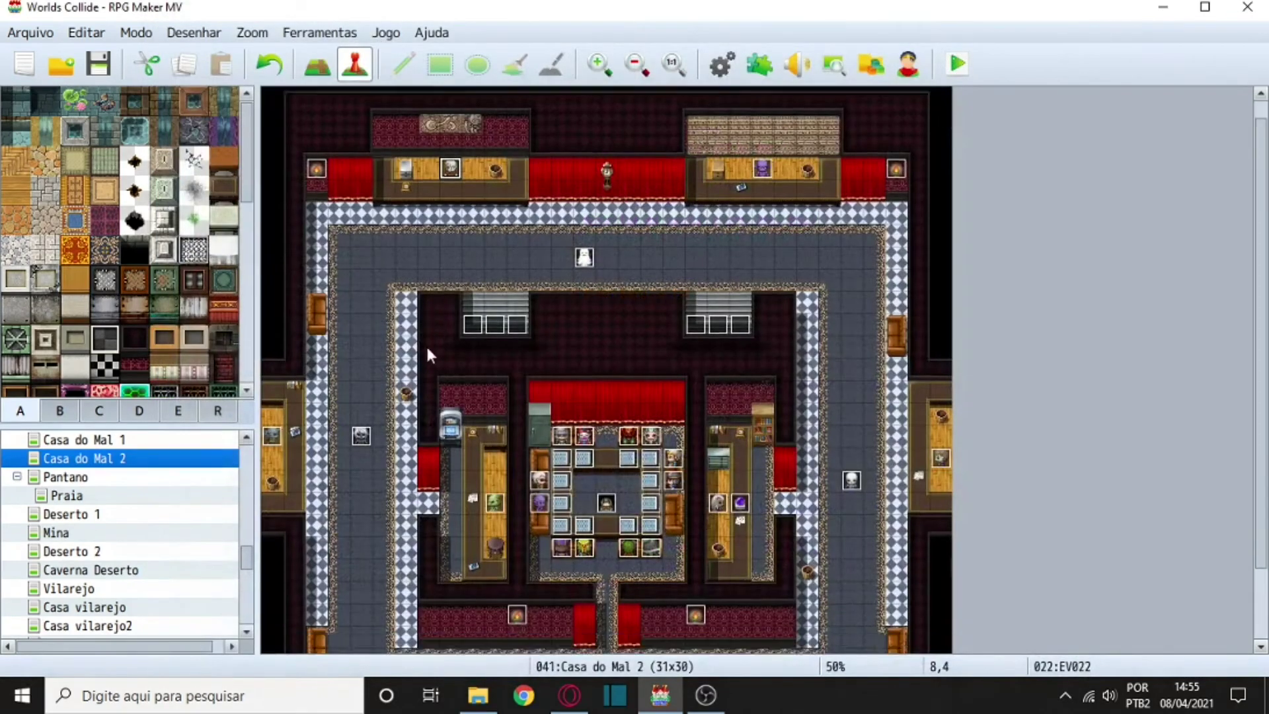
pyautogui.rightClick(273, 398)
pyautogui.click(291, 403)
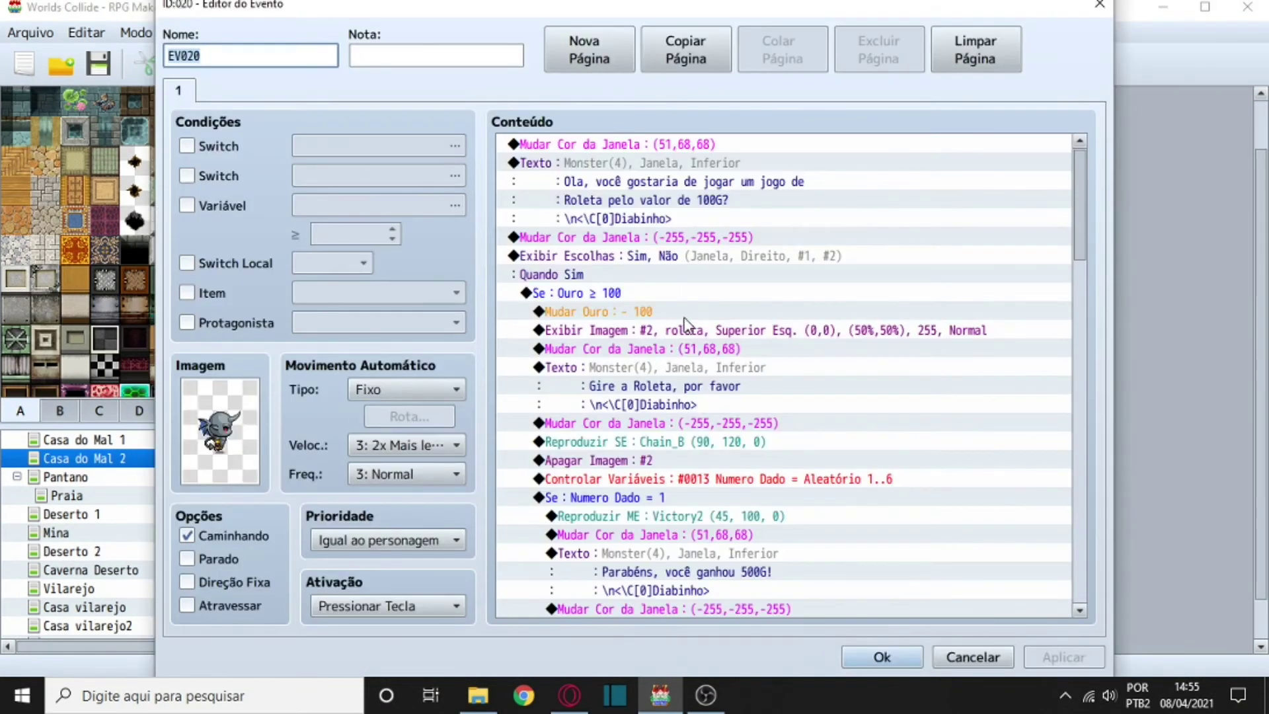
pyautogui.scroll(-2, 687, 325)
pyautogui.scroll(-3, 803, 418)
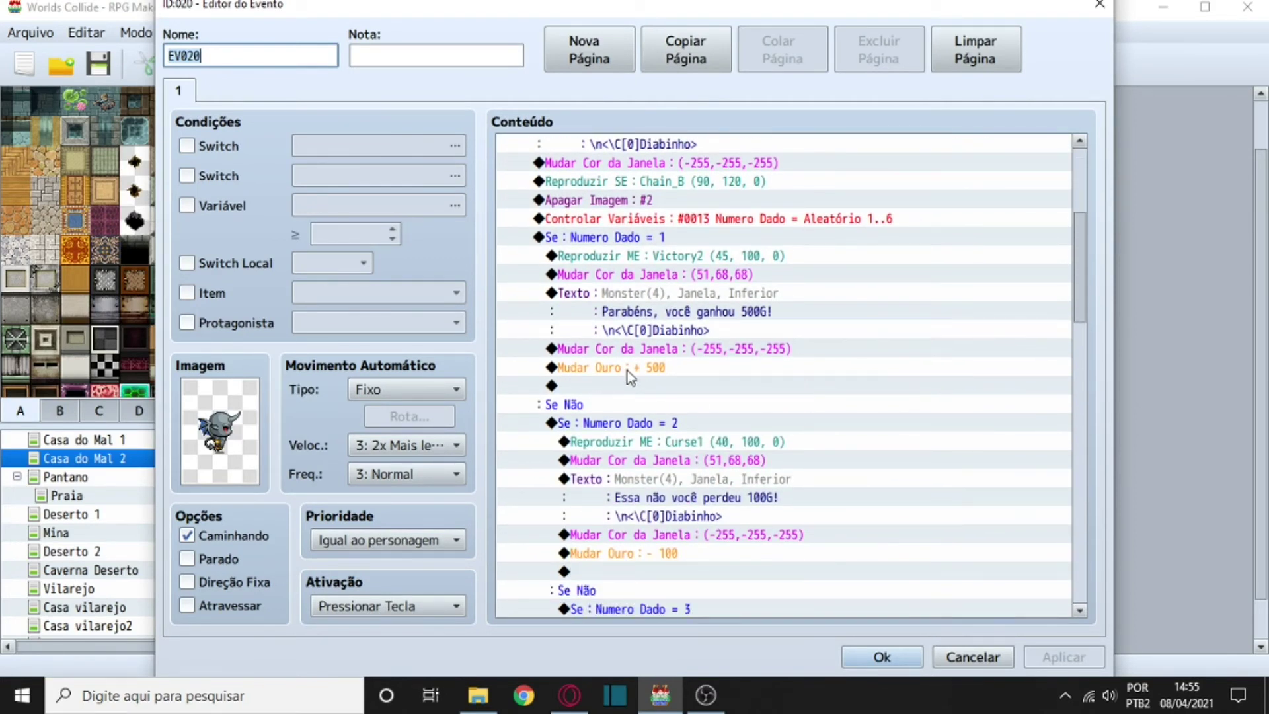
pyautogui.scroll(-1, 631, 377)
pyautogui.scroll(2, 631, 397)
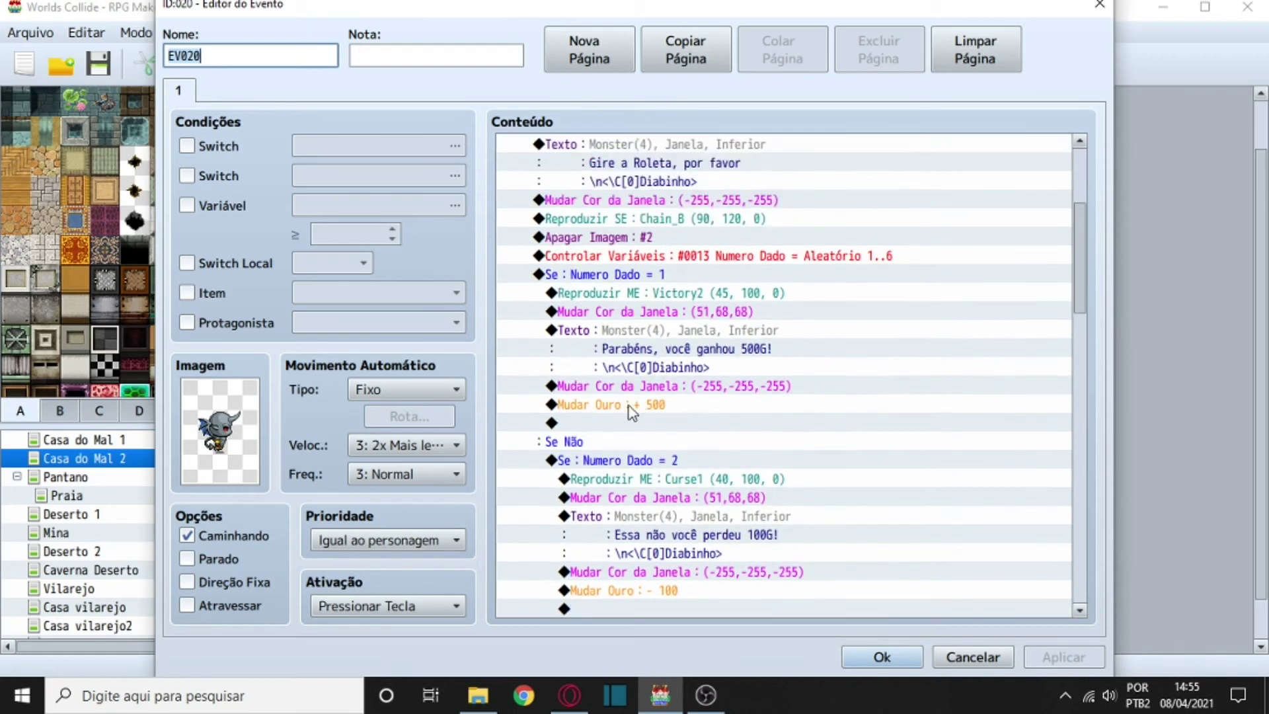
pyautogui.scroll(2, 631, 414)
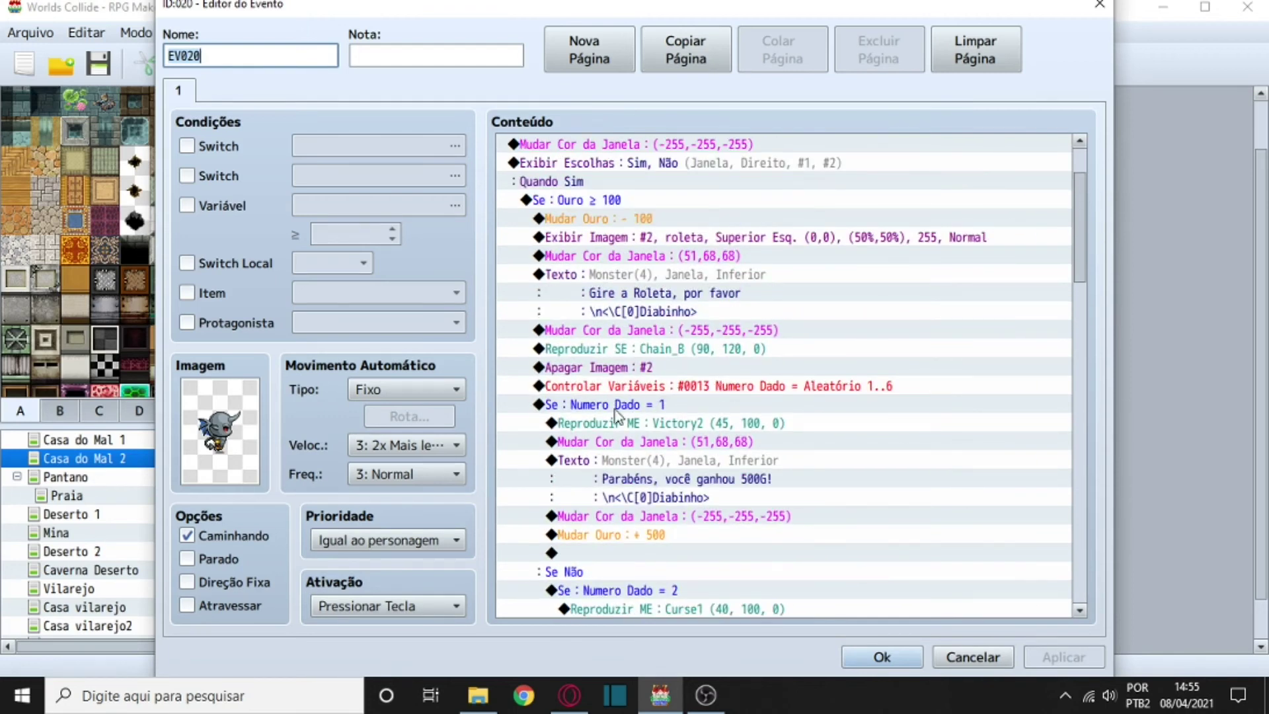
# Examine the item rewards and penalties for the roulette's remaining numbers and close the event.
pyautogui.scroll(-3, 651, 430)
pyautogui.scroll(-9, 653, 447)
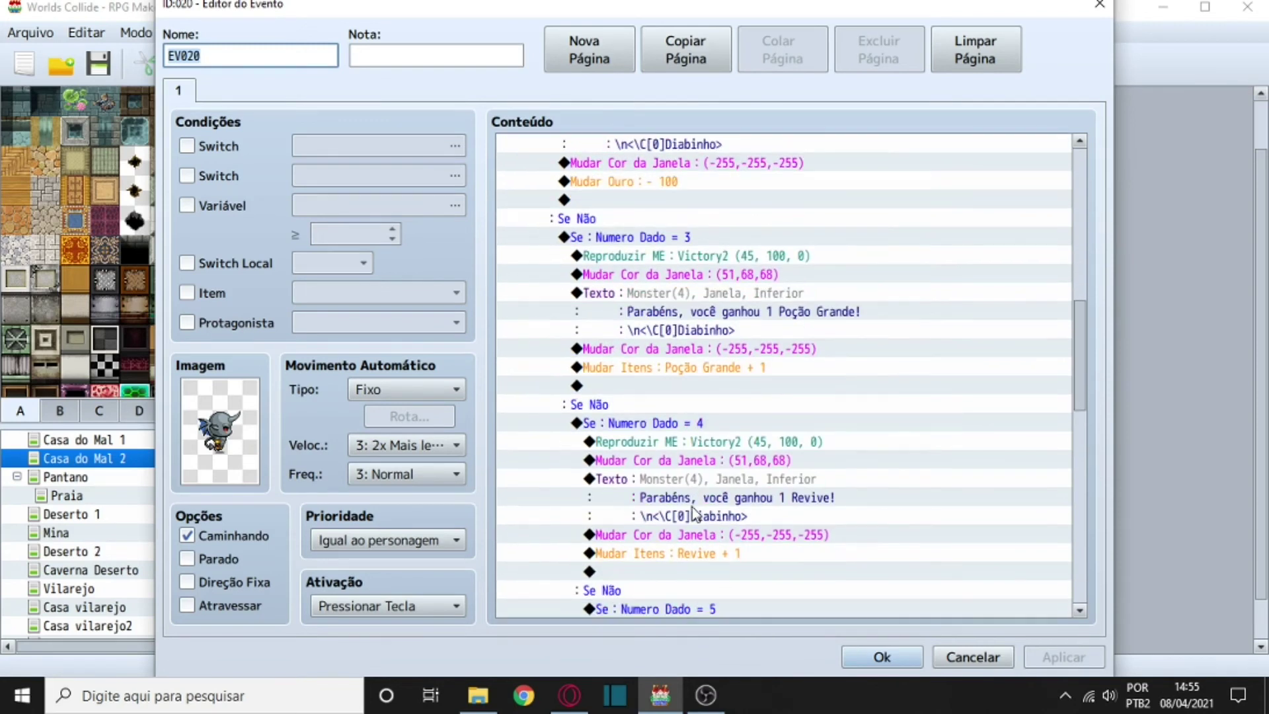
pyautogui.scroll(-3, 604, 426)
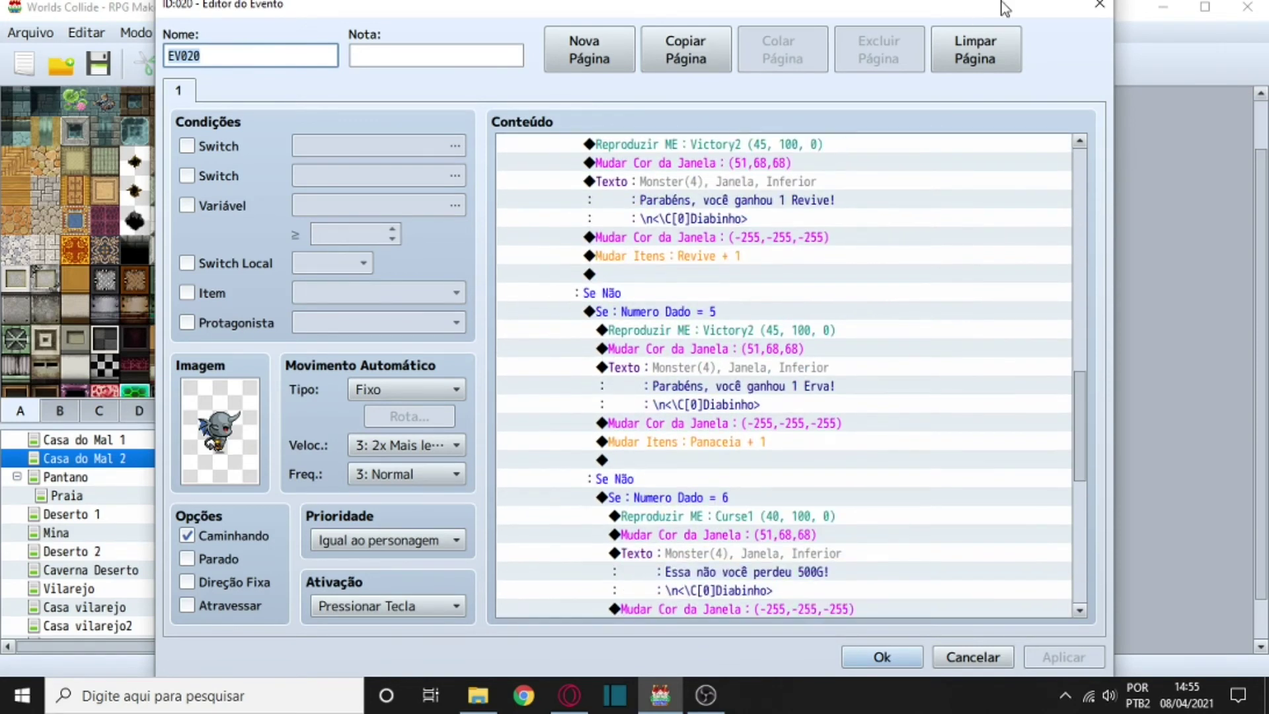
pyautogui.click(1097, 7)
# Open the Vendedor de Fichas event in the inner west room and examine its greeting and token purchase choices.
pyautogui.scroll(-1, 510, 395)
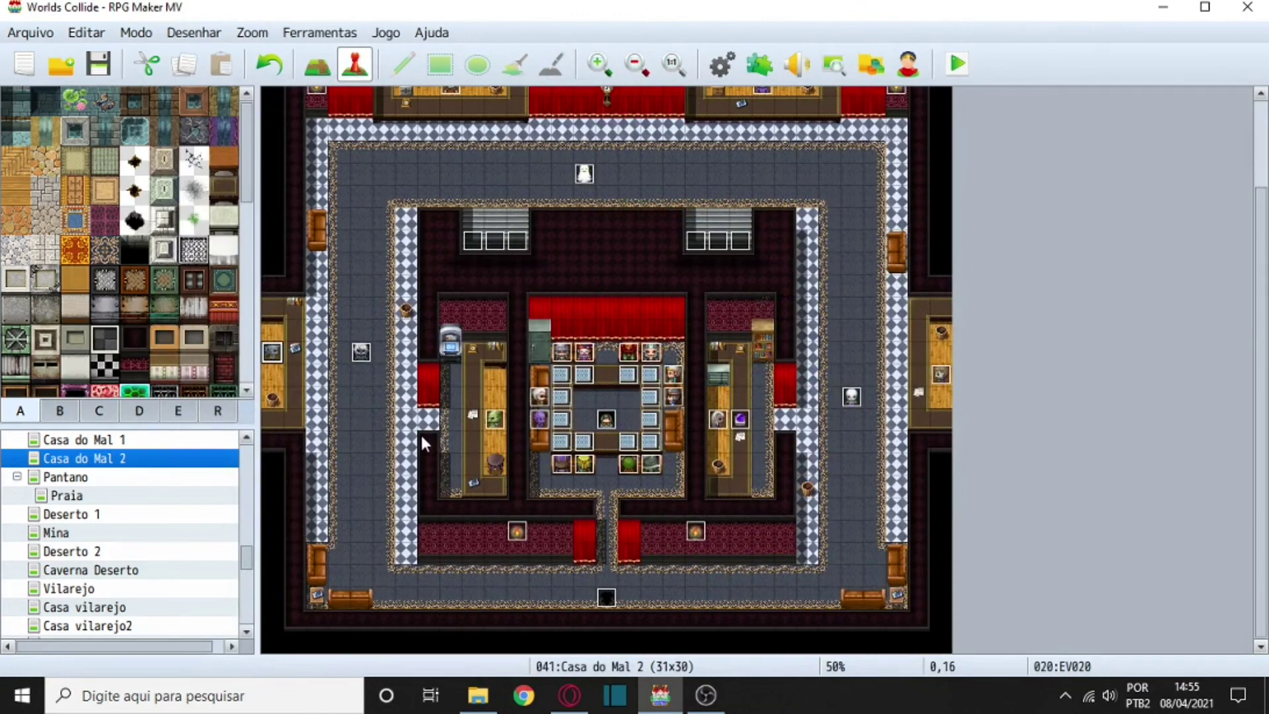
pyautogui.rightClick(494, 422)
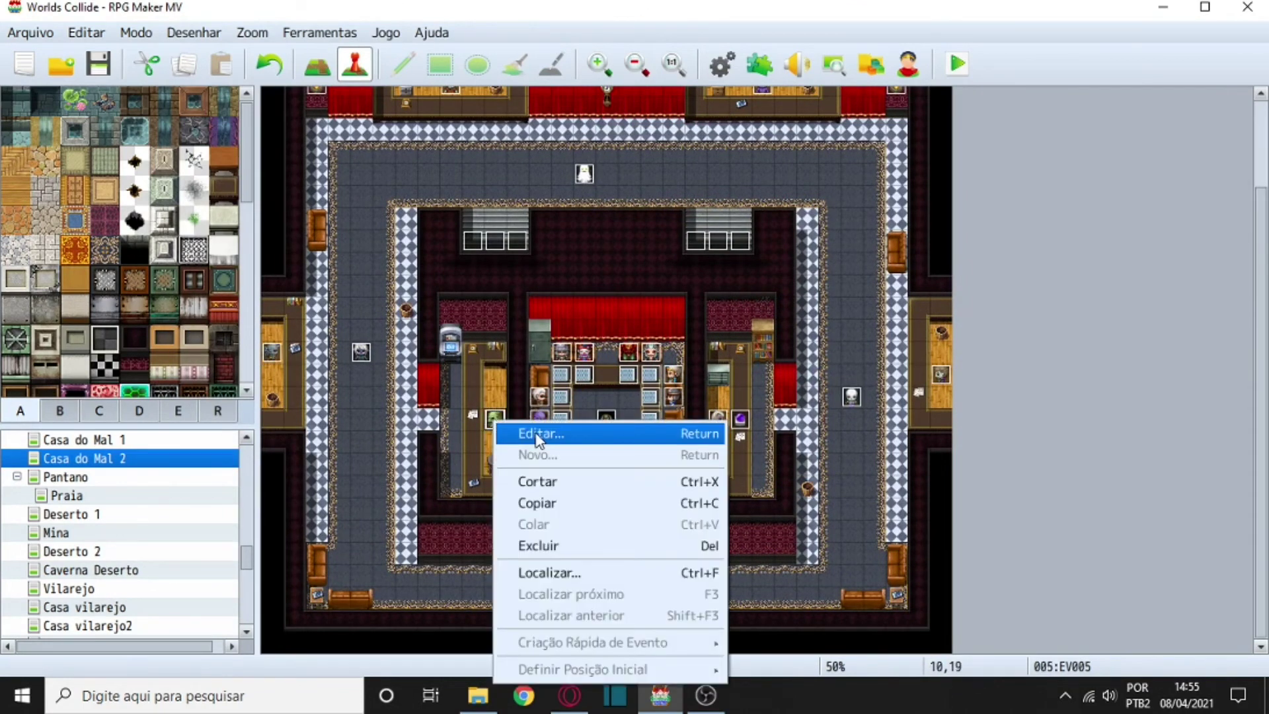
pyautogui.click(539, 433)
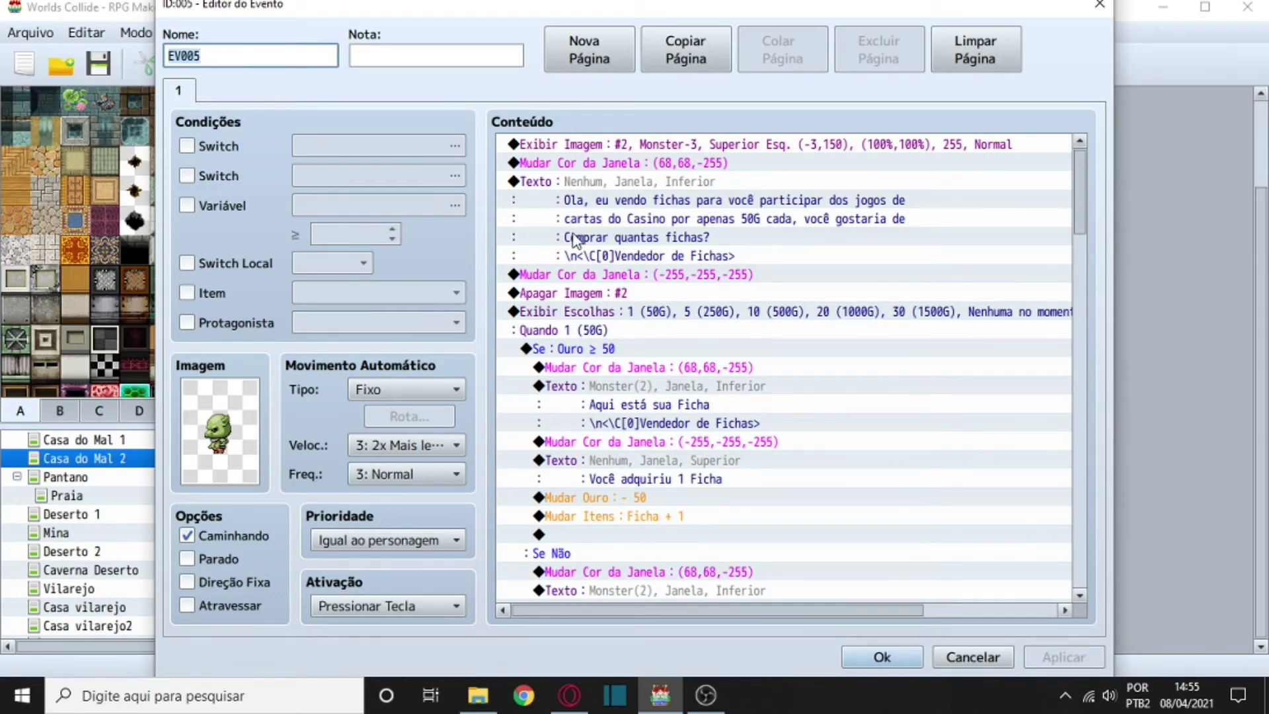
pyautogui.scroll(-1, 575, 261)
pyautogui.scroll(1, 573, 288)
# Inspect the token seller's Exibir Imagem command, including its Monster-3 picture and position settings, without changing anything.
pyautogui.rightClick(614, 146)
pyautogui.click(634, 179)
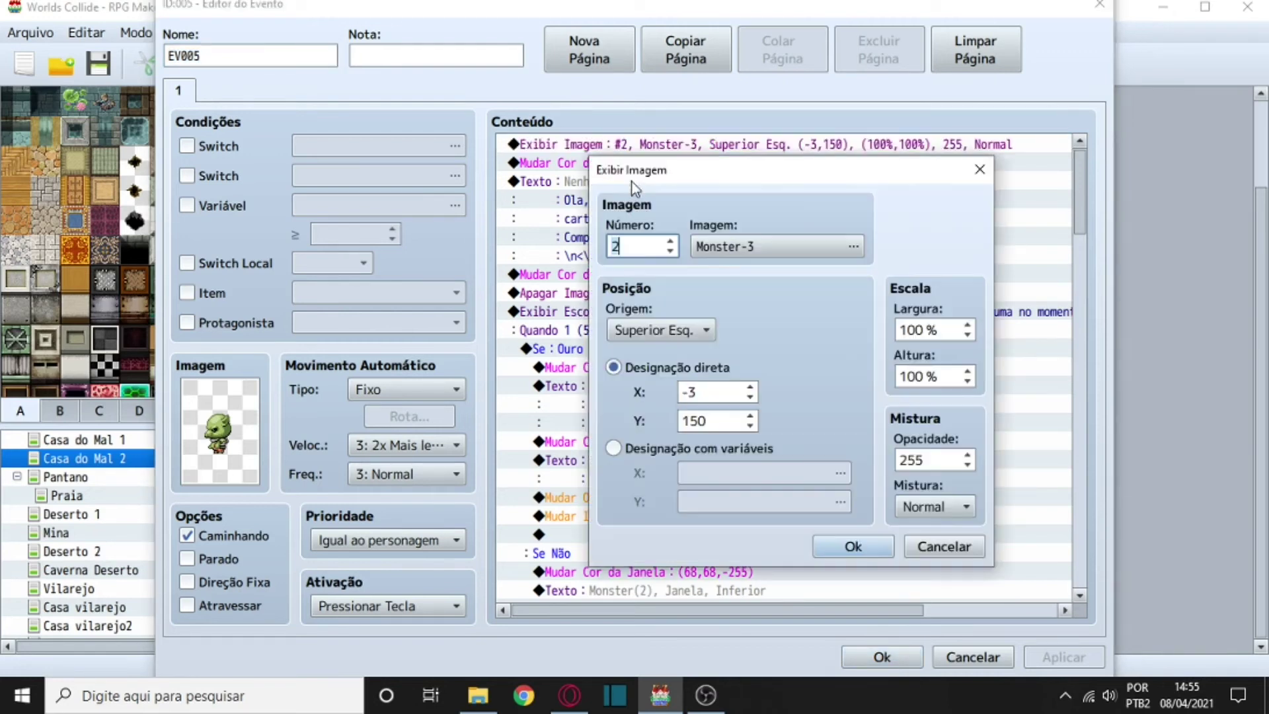
pyautogui.click(731, 246)
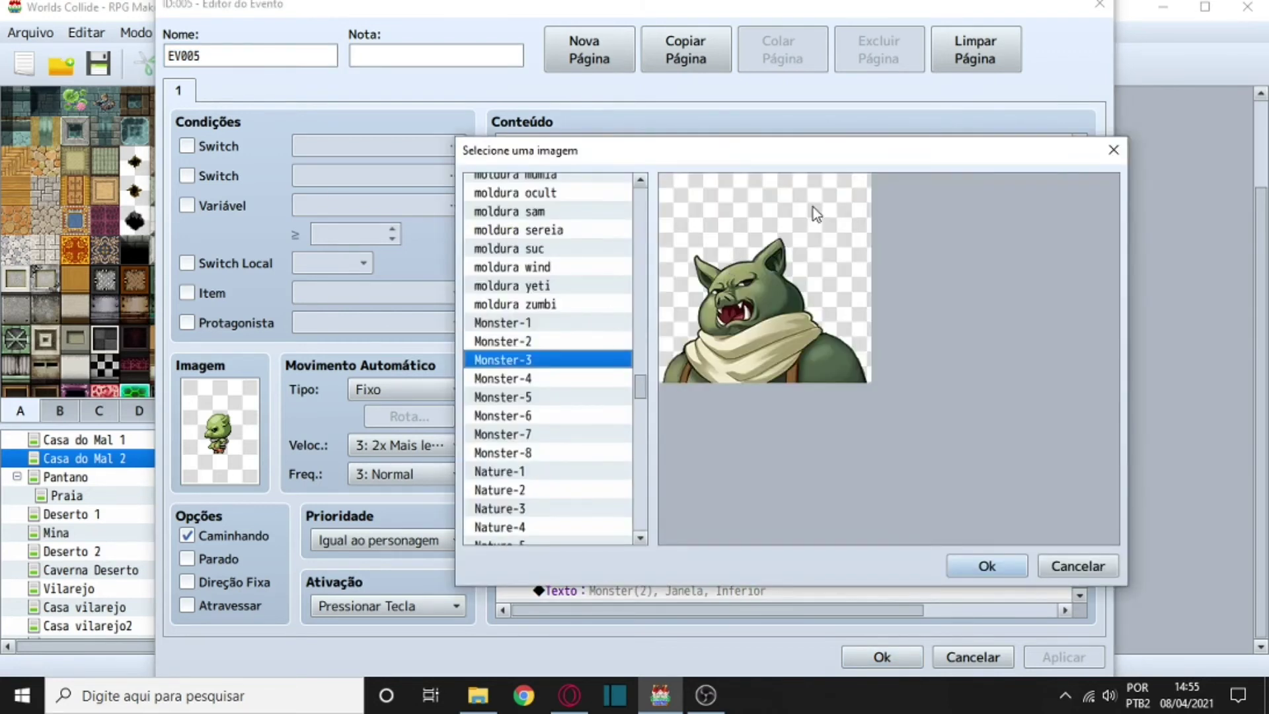
pyautogui.click(1112, 150)
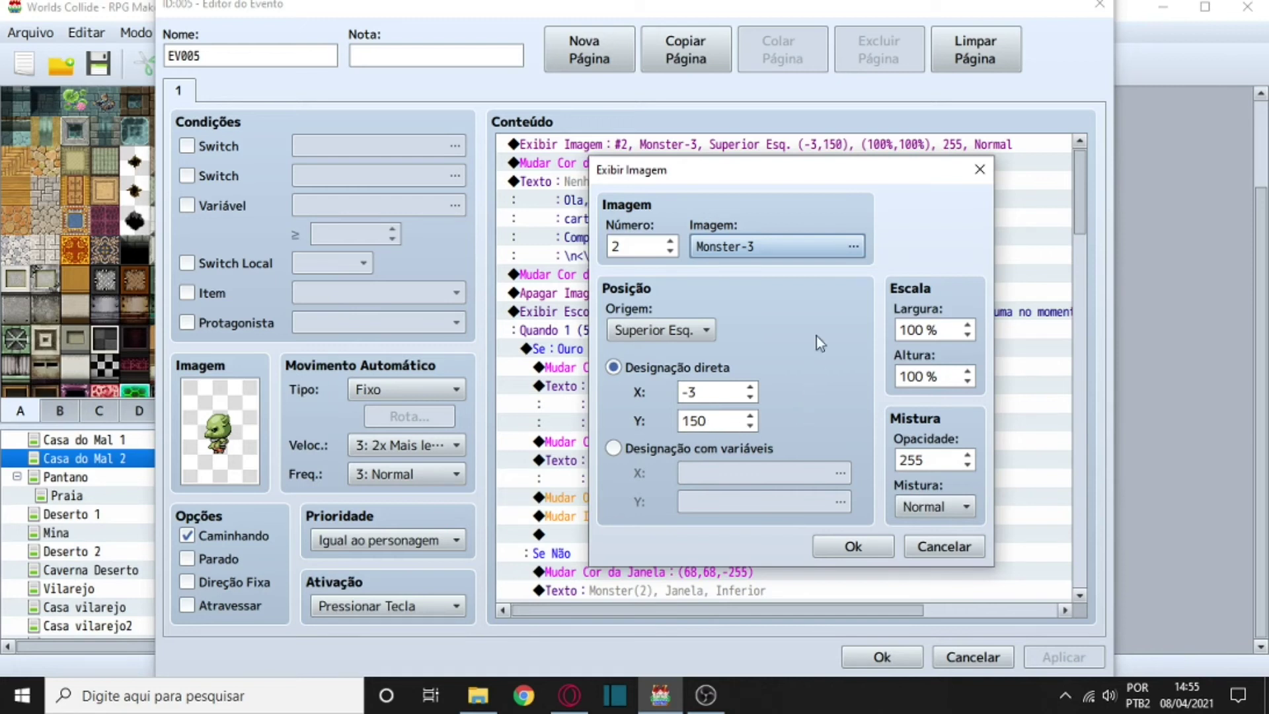
pyautogui.click(977, 172)
pyautogui.rightClick(575, 149)
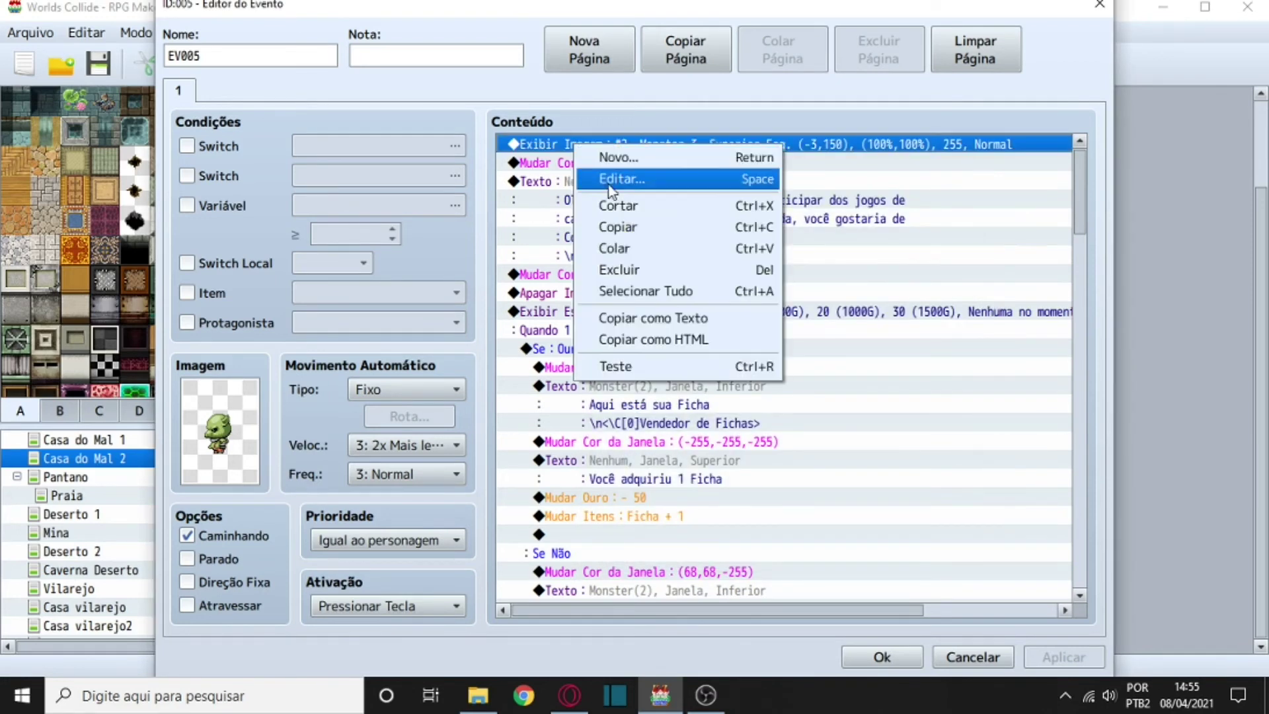
pyautogui.click(613, 177)
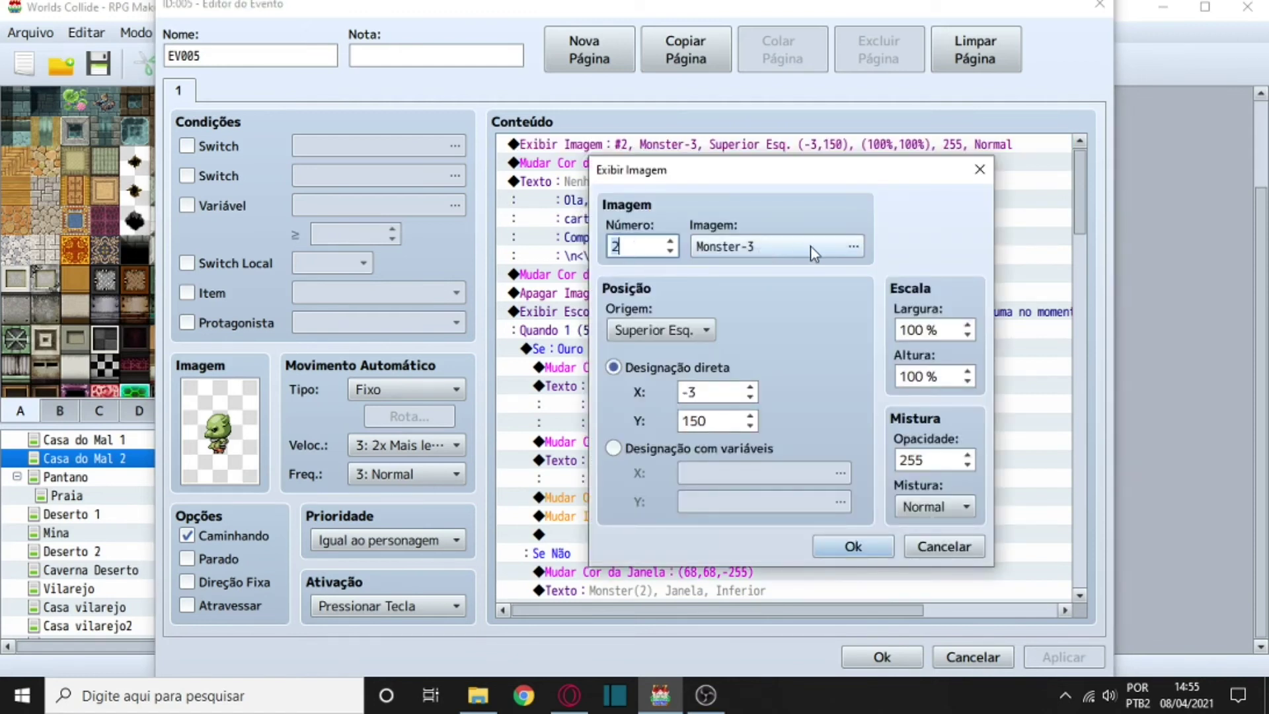
pyautogui.click(985, 180)
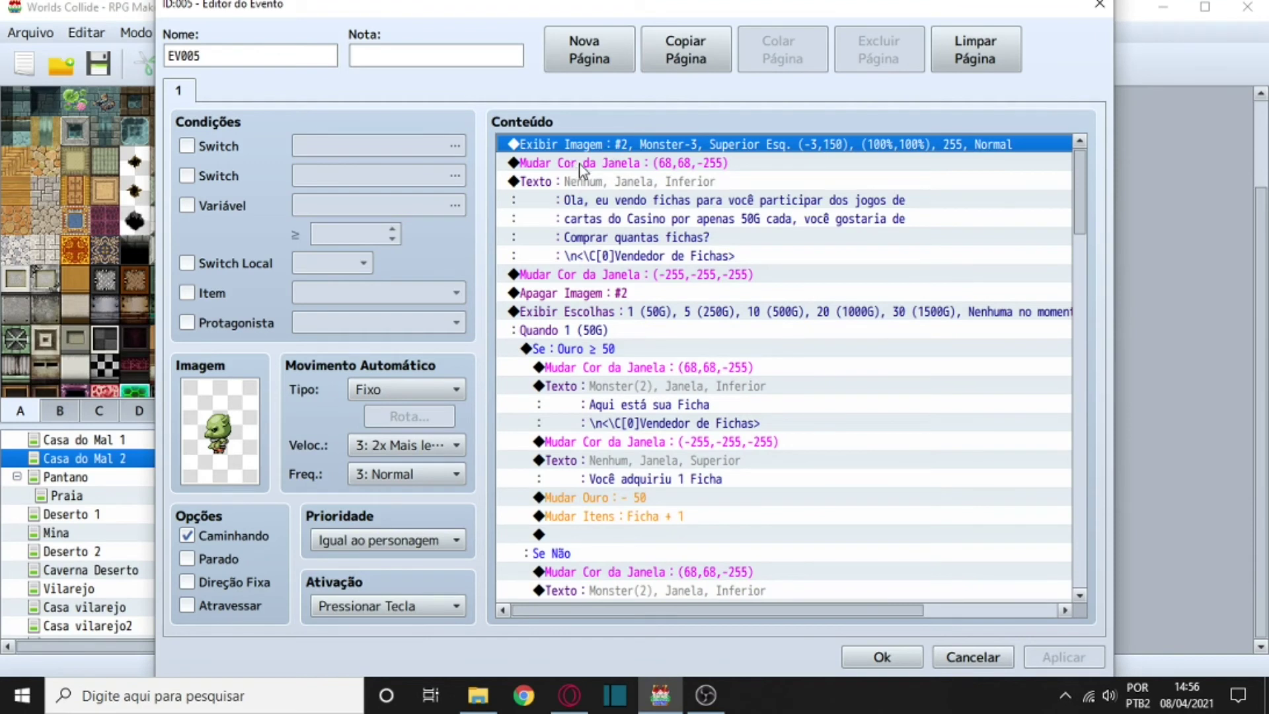
# Examine the token seller's greeting, window colour changes, purchase choices and the single-token branch with its gold check.
pyautogui.scroll(-2, 603, 221)
pyautogui.scroll(2, 590, 271)
pyautogui.scroll(-1, 517, 312)
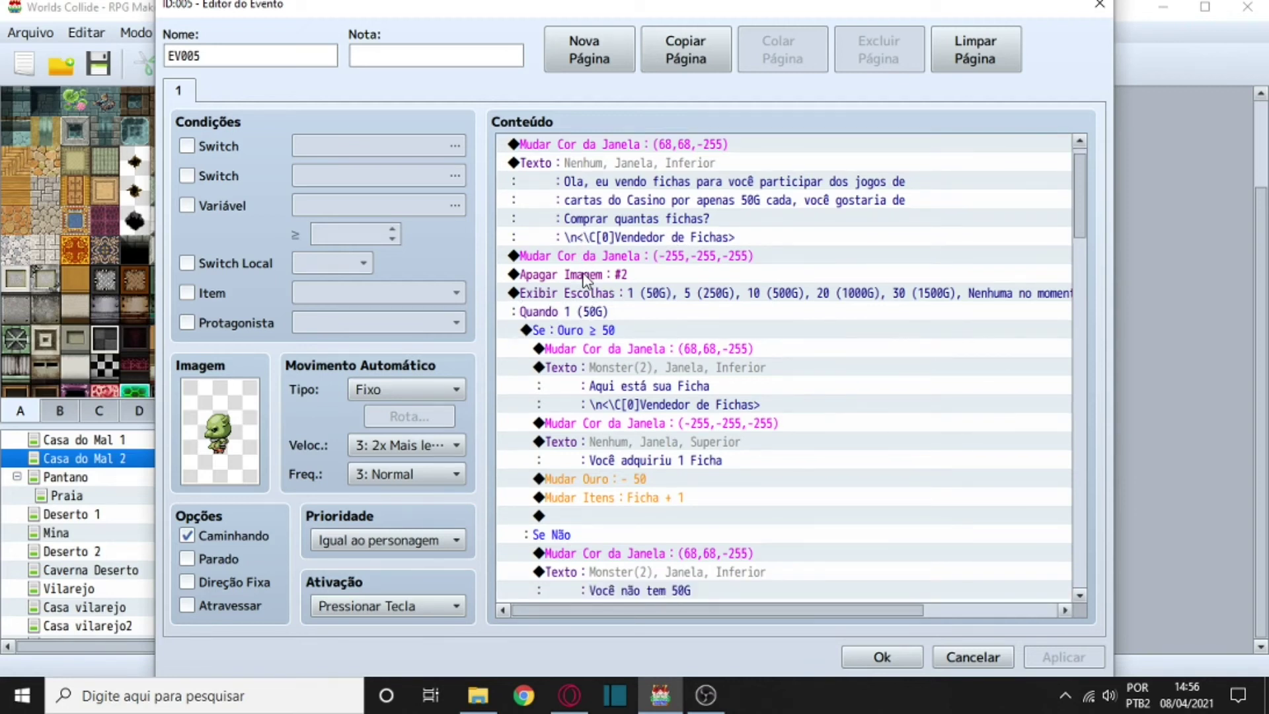
pyautogui.scroll(-1, 583, 279)
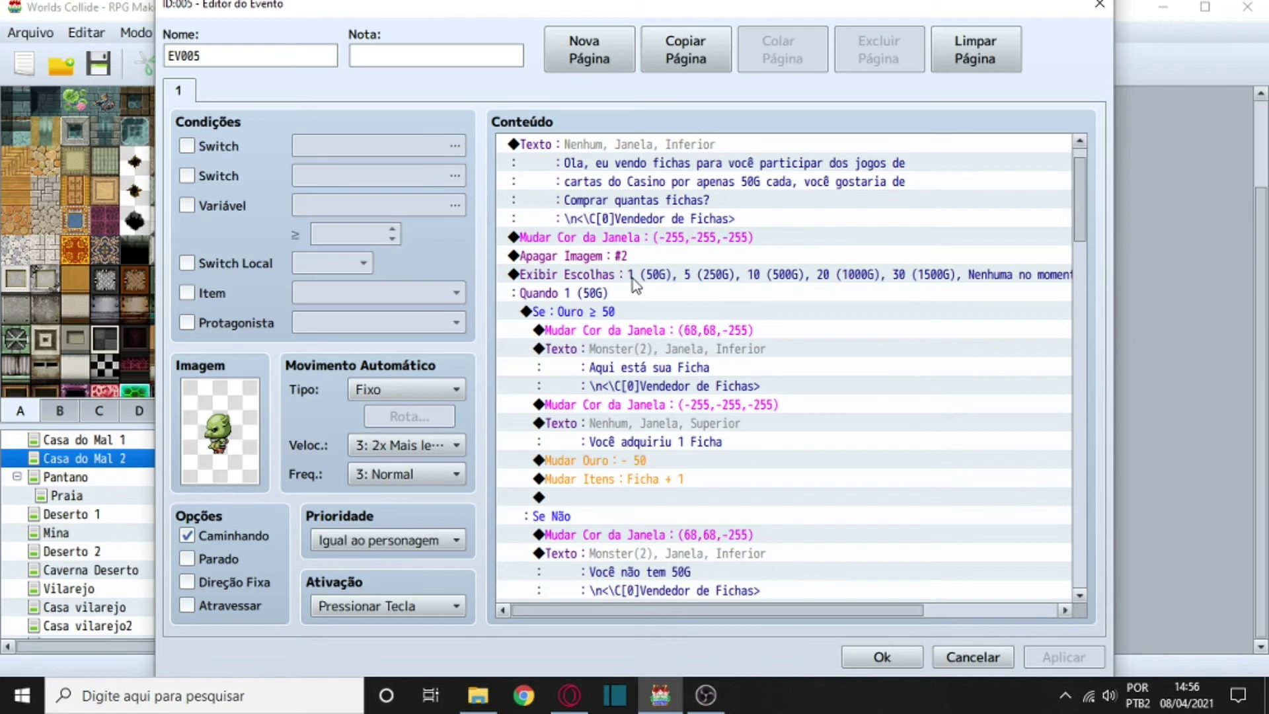
pyautogui.scroll(-1, 661, 267)
pyautogui.scroll(-3, 648, 271)
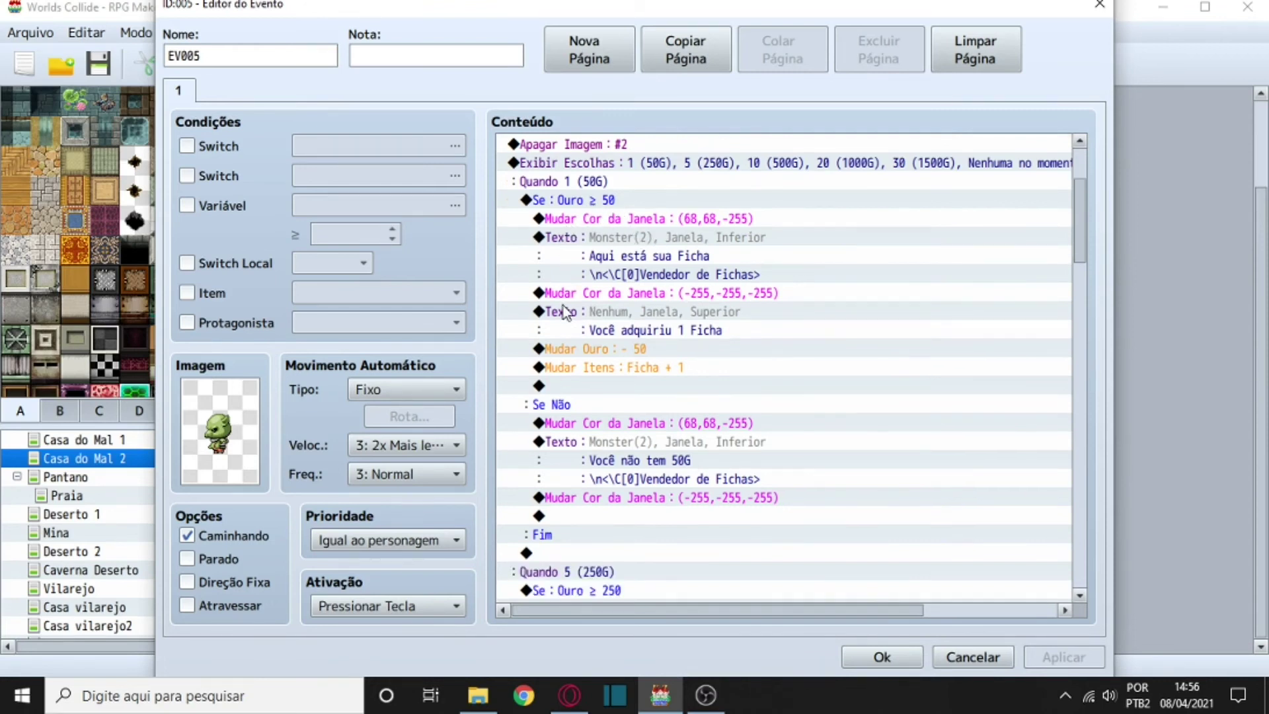
pyautogui.scroll(-4, 577, 275)
pyautogui.scroll(-1, 579, 278)
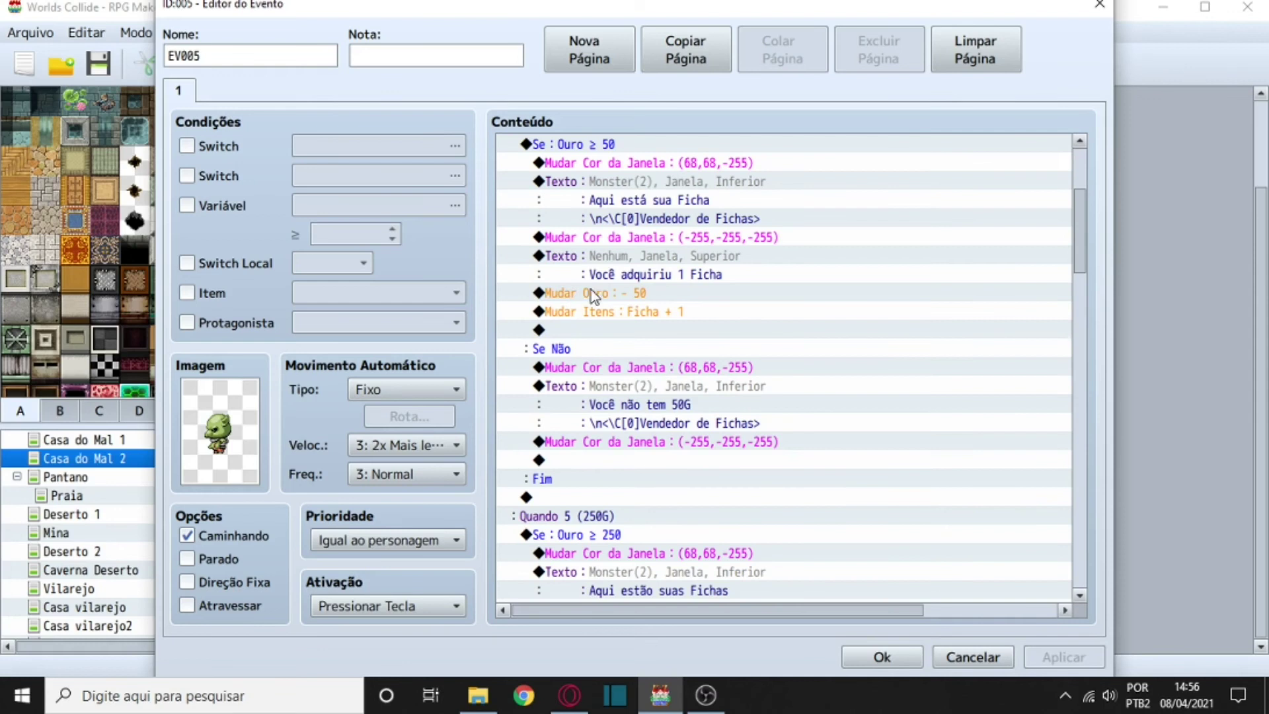
# Examine the five-token purchase branch and inspect its Mudar Itens command for Ficha without changing anything.
pyautogui.scroll(-6, 591, 289)
pyautogui.scroll(-8, 612, 357)
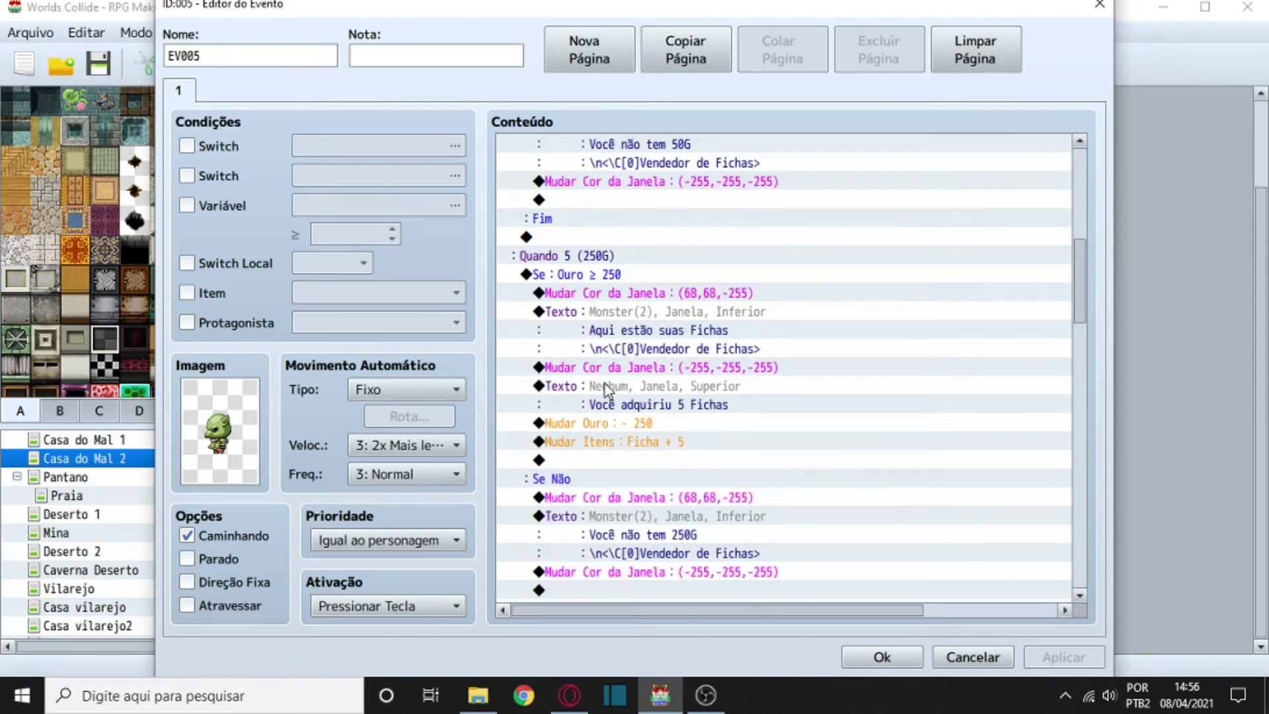
pyautogui.scroll(-7, 605, 384)
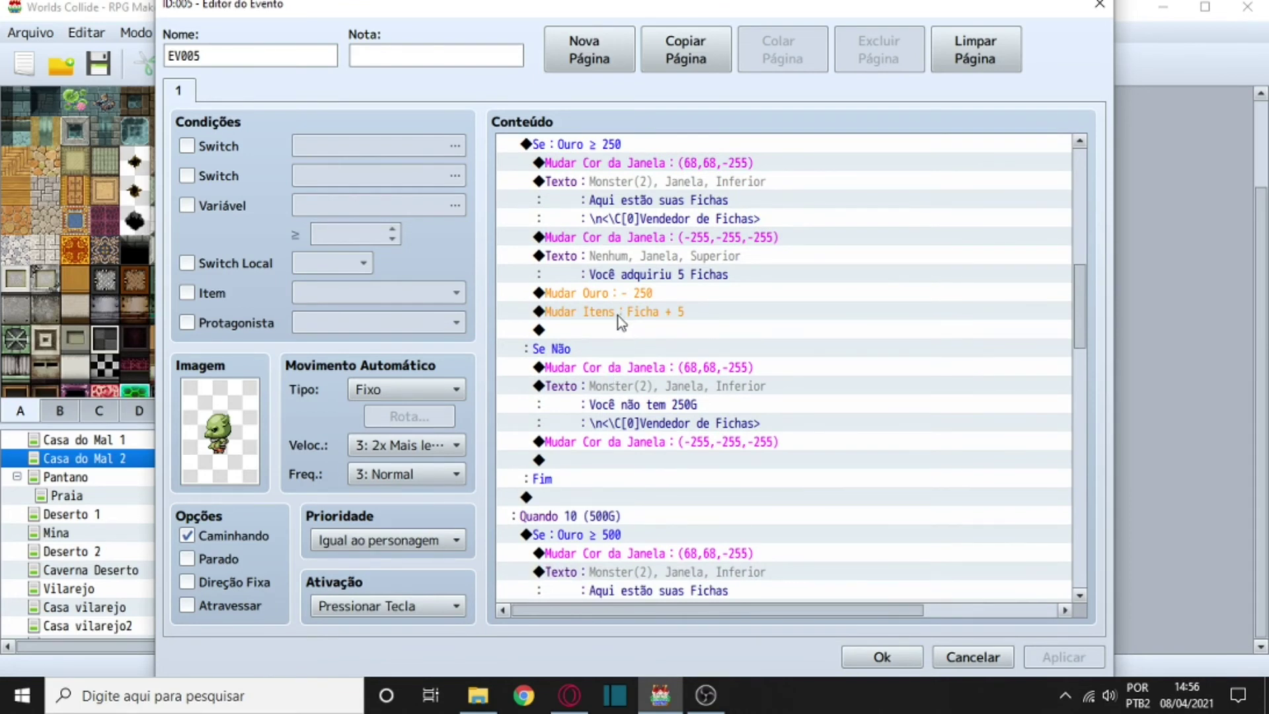
pyautogui.rightClick(617, 317)
pyautogui.click(636, 353)
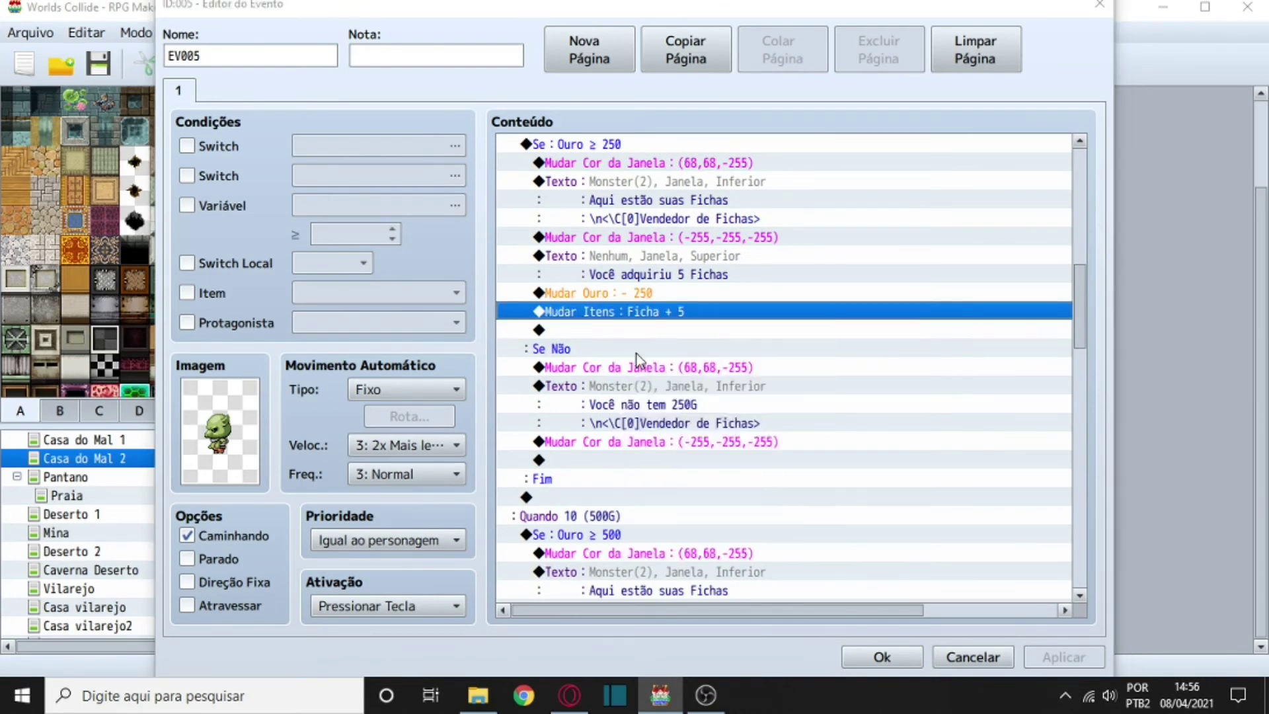
pyautogui.click(932, 238)
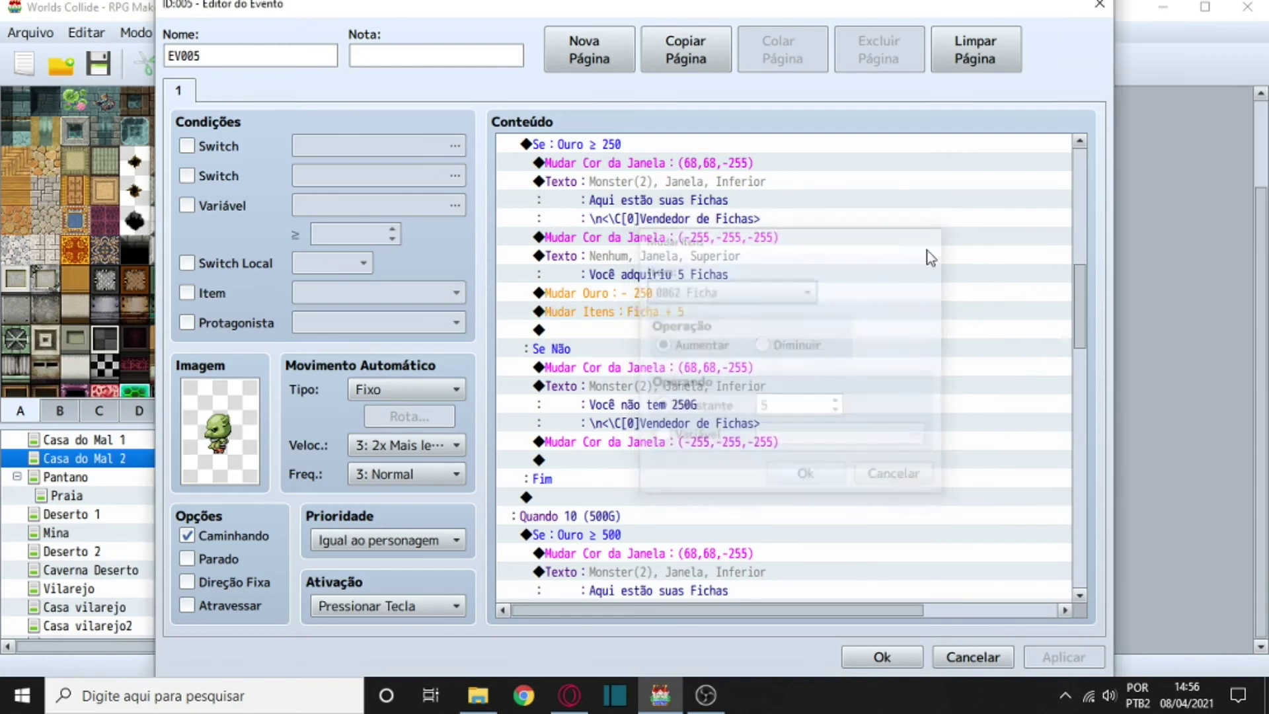
# Review the token seller's 10, 20 and 30 token branches and close the event.
pyautogui.scroll(-7, 751, 350)
pyautogui.scroll(-10, 628, 417)
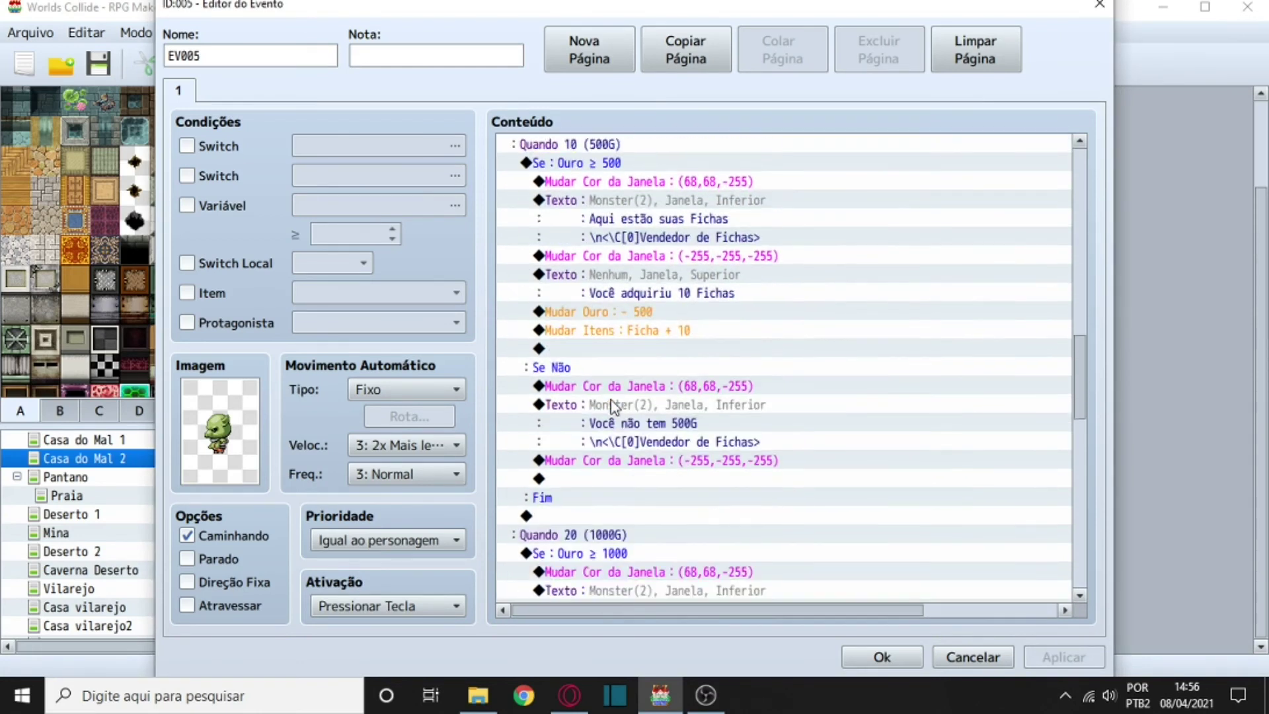
pyautogui.scroll(-3, 639, 433)
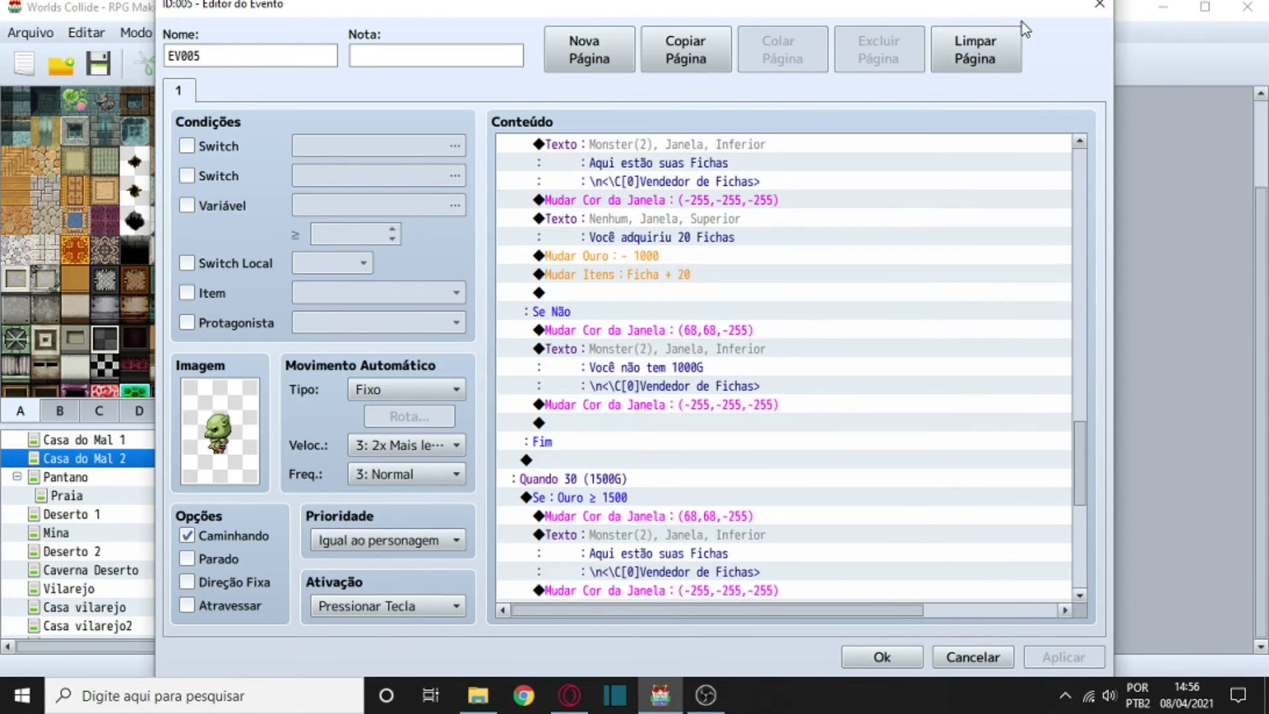
pyautogui.click(1098, 8)
# Open the Dealer event in the middle of the central card table and examine its invitation, choices and minimum token requirement.
pyautogui.rightClick(605, 422)
pyautogui.click(636, 435)
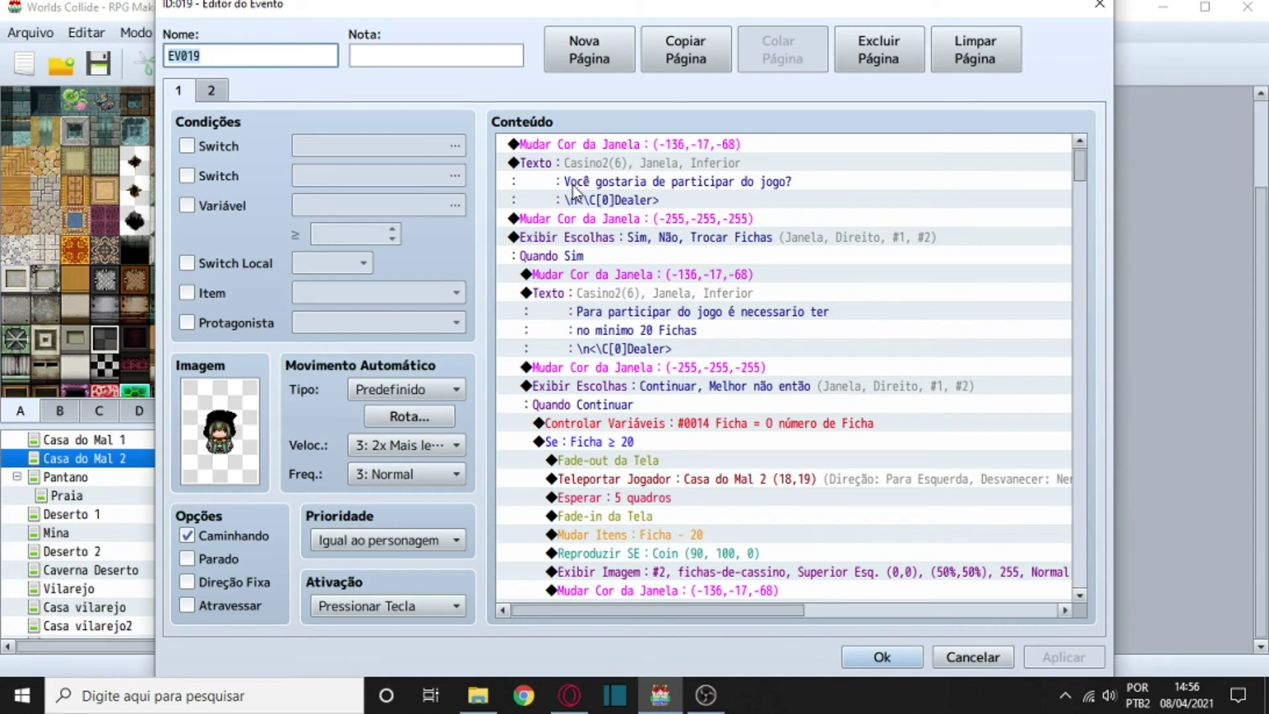
pyautogui.scroll(-1, 572, 349)
pyautogui.scroll(-1, 573, 348)
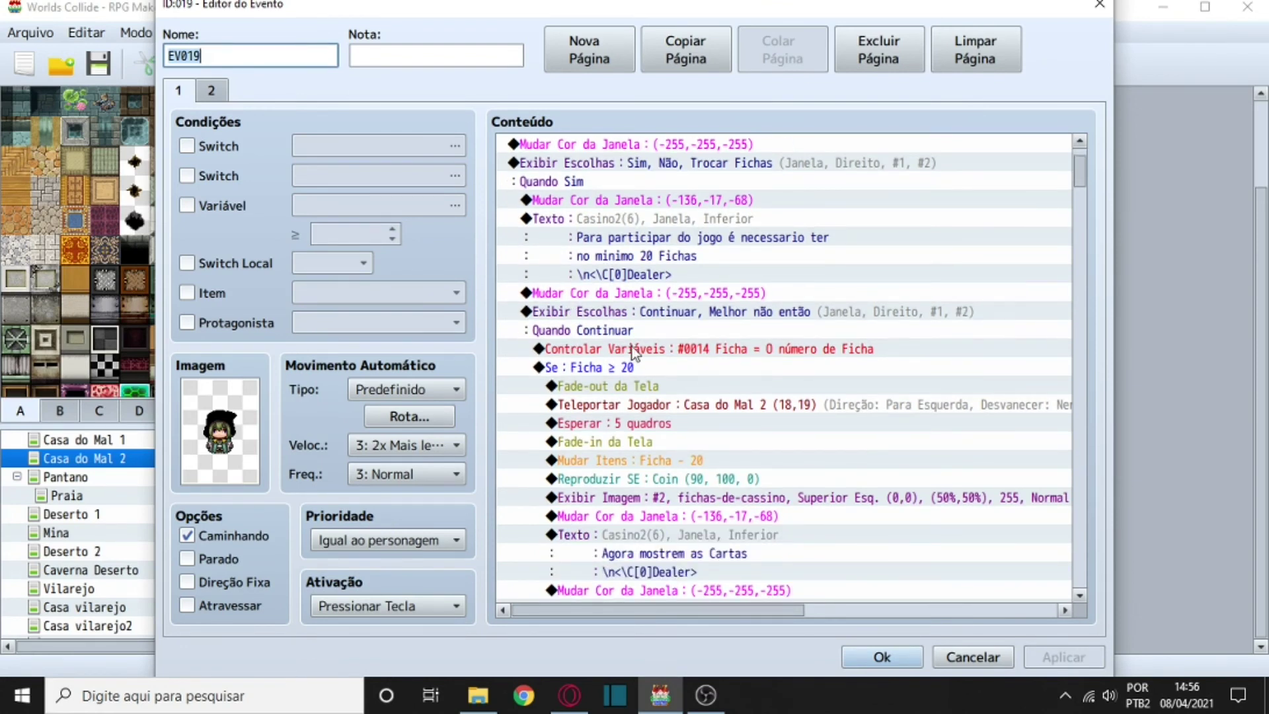
pyautogui.scroll(1, 598, 327)
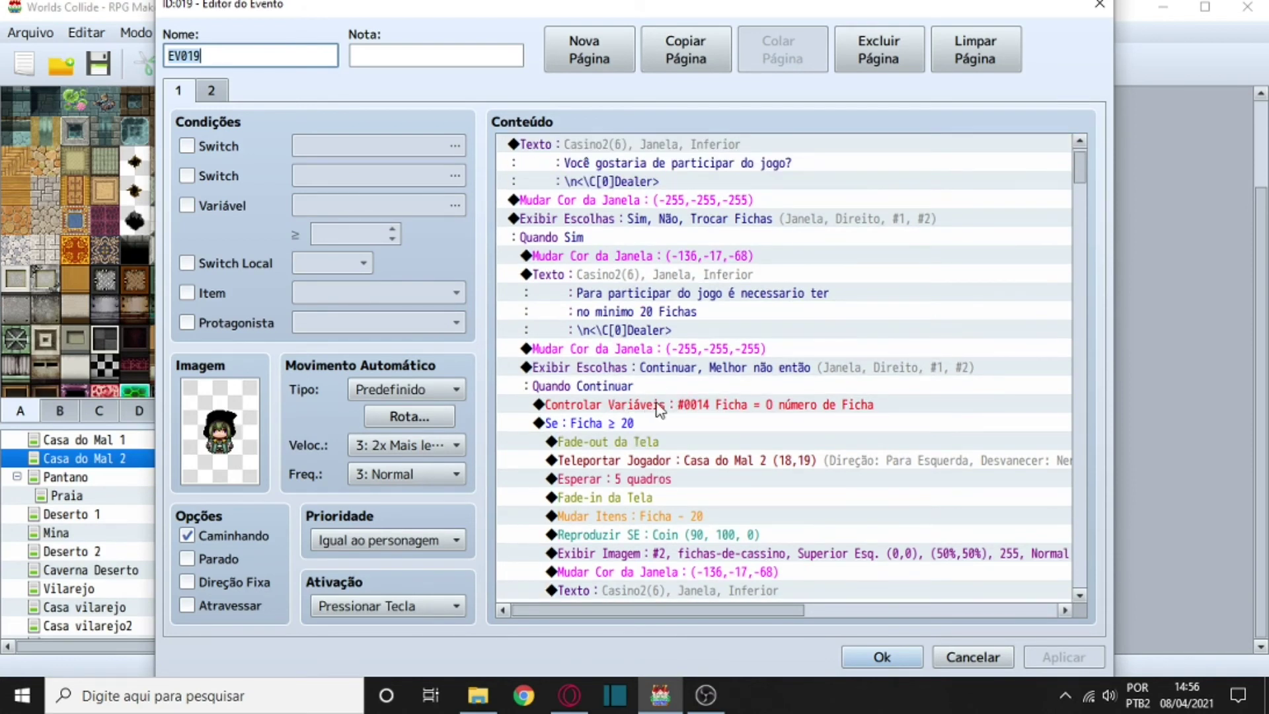
pyautogui.scroll(-1, 655, 396)
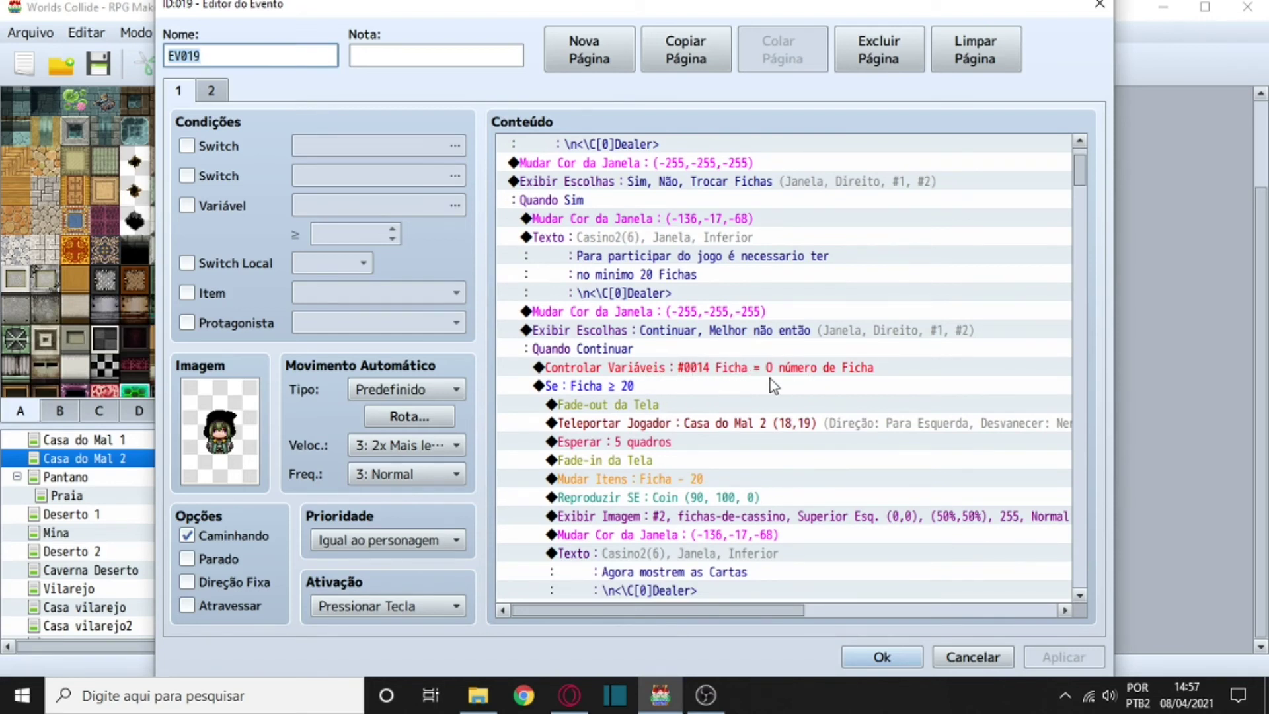
# Examine the Dealer's token check and the teleport, fade, token deduction and coin sound commands that start the game.
pyautogui.scroll(-2, 575, 409)
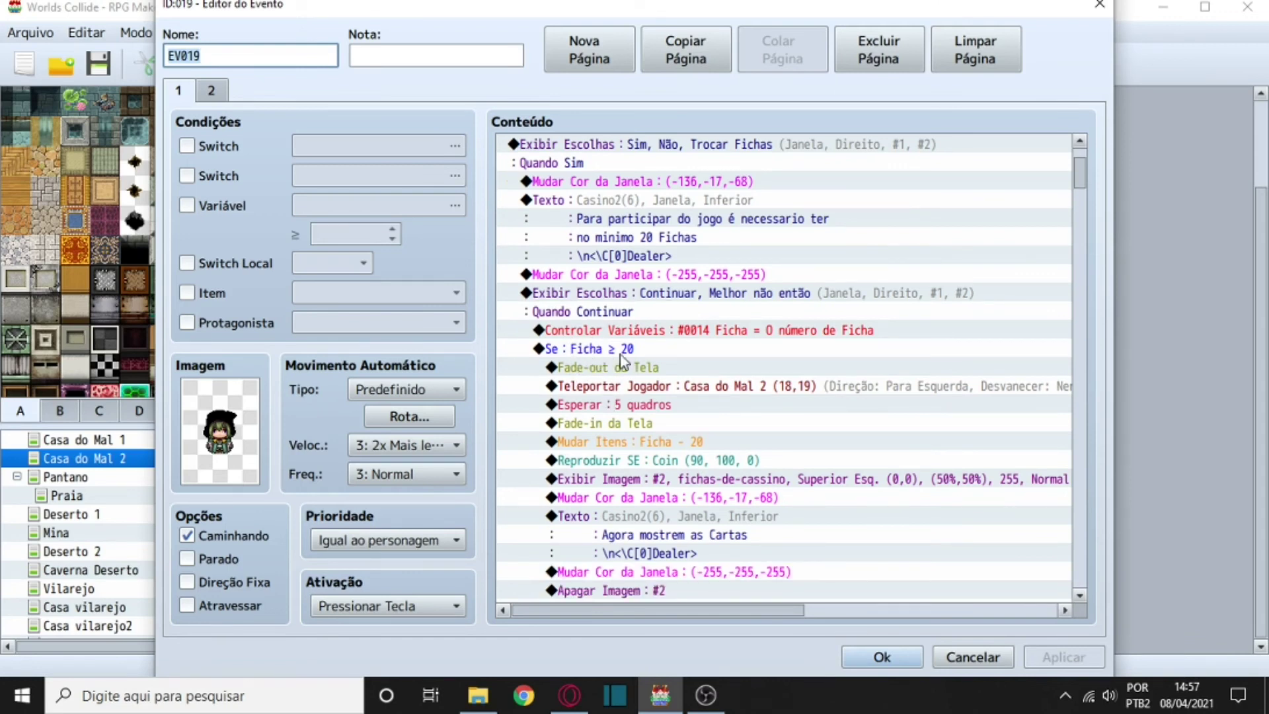
pyautogui.scroll(-2, 656, 351)
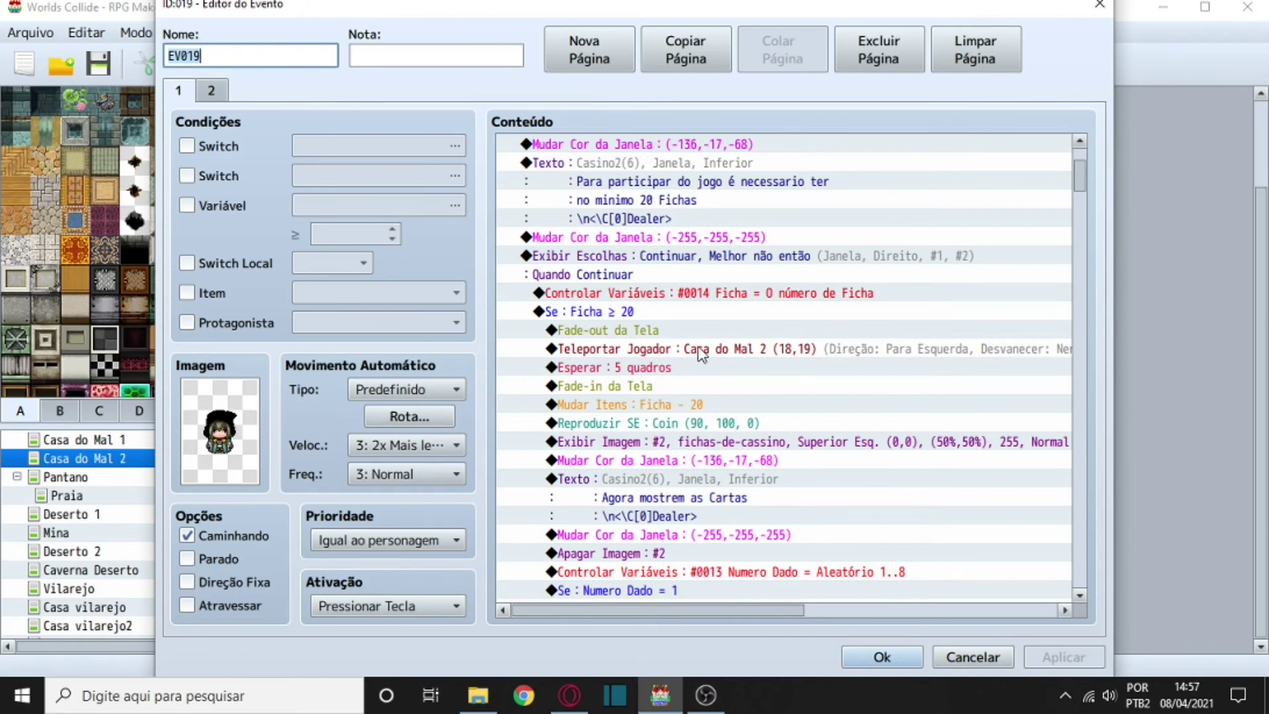
pyautogui.scroll(-2, 633, 362)
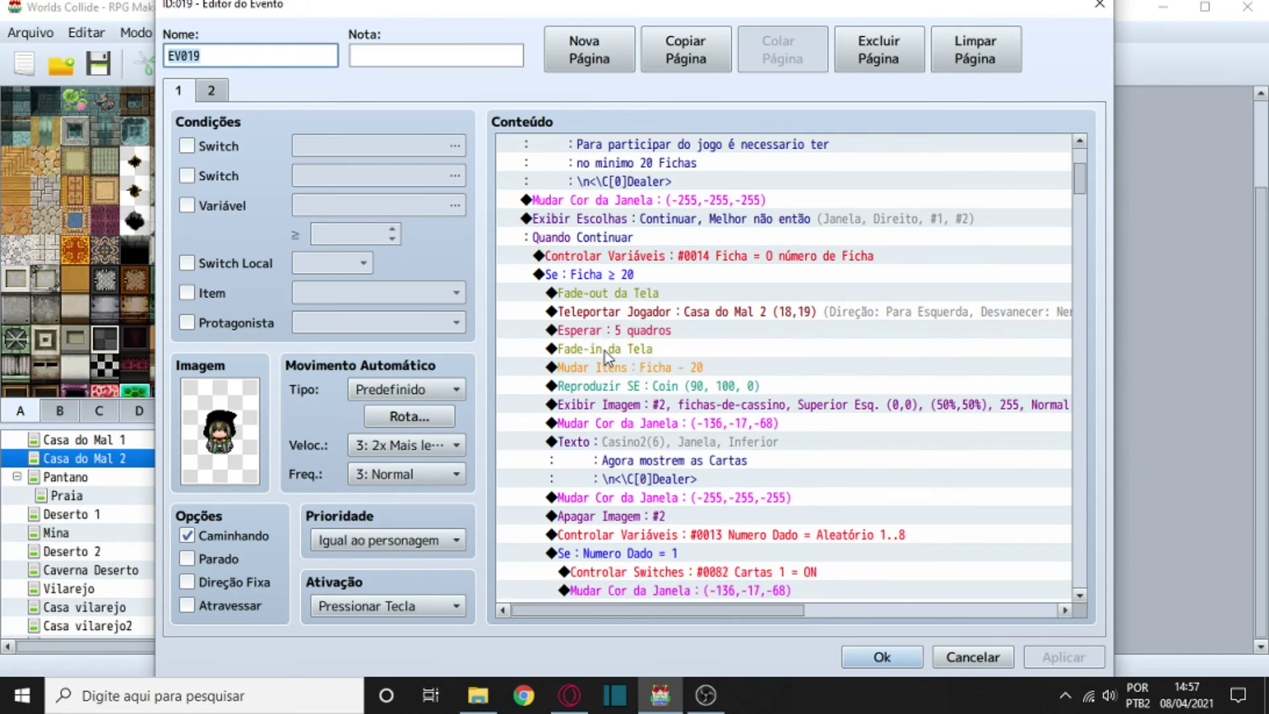
pyautogui.scroll(-1, 607, 348)
pyautogui.scroll(-1, 628, 324)
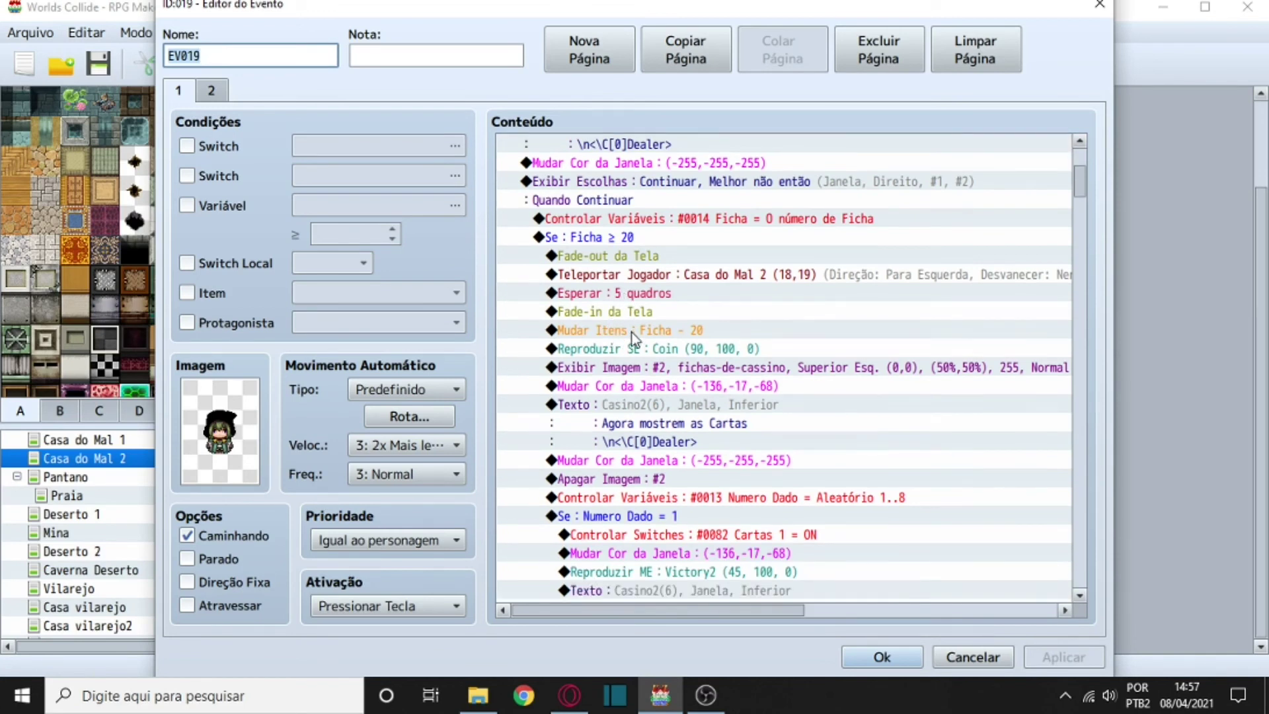
pyautogui.scroll(-1, 667, 337)
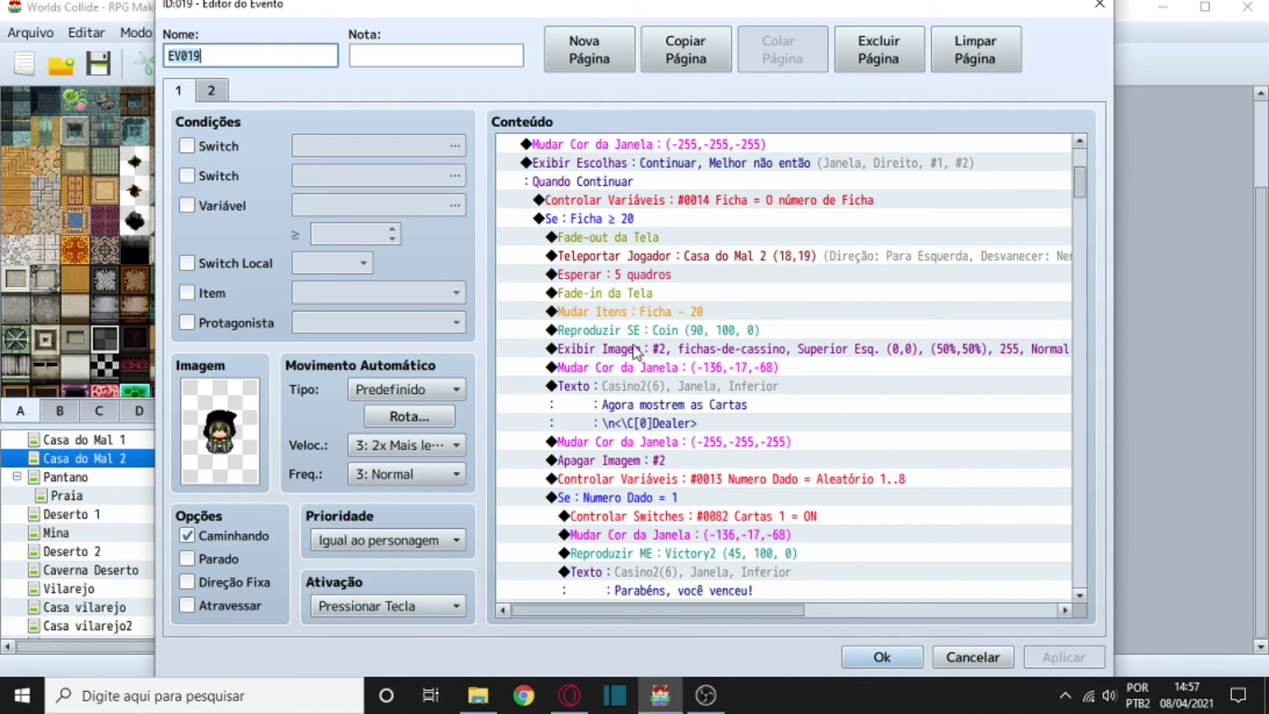
# Inspect the Dealer's Exibir Imagem command and its fichas-de-cassino picture without changing anything.
pyautogui.rightClick(640, 351)
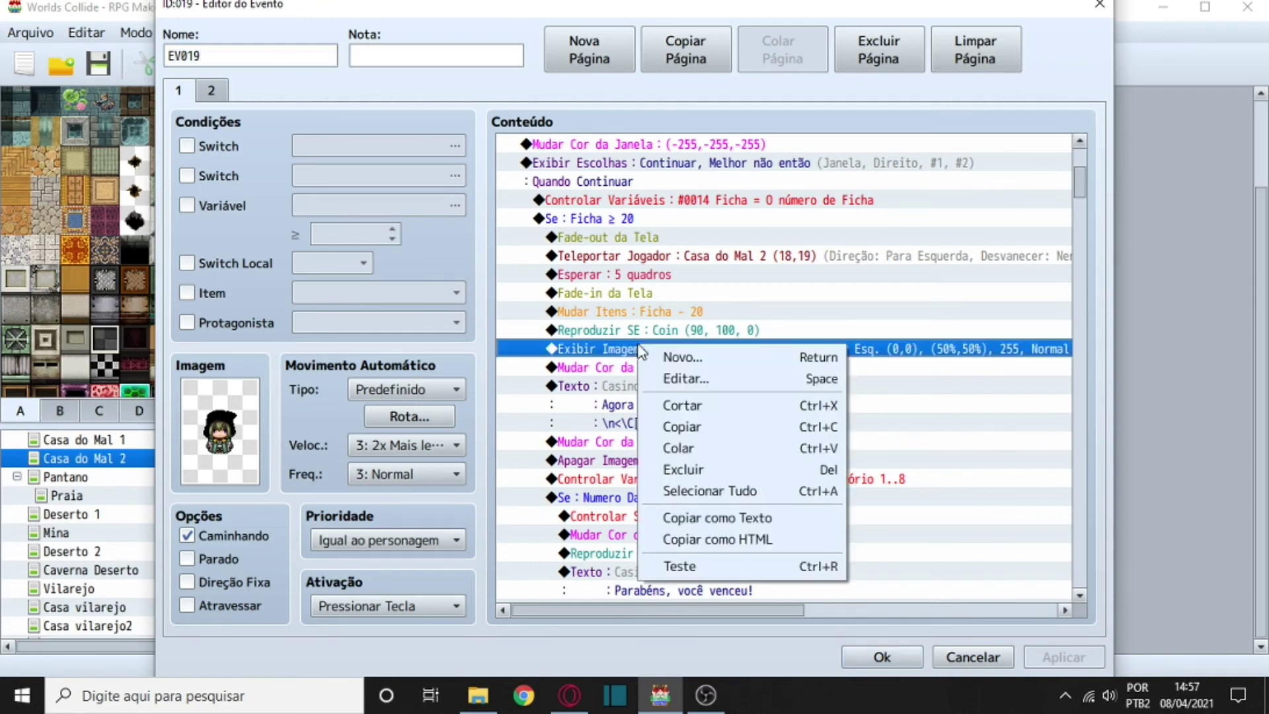
pyautogui.click(672, 380)
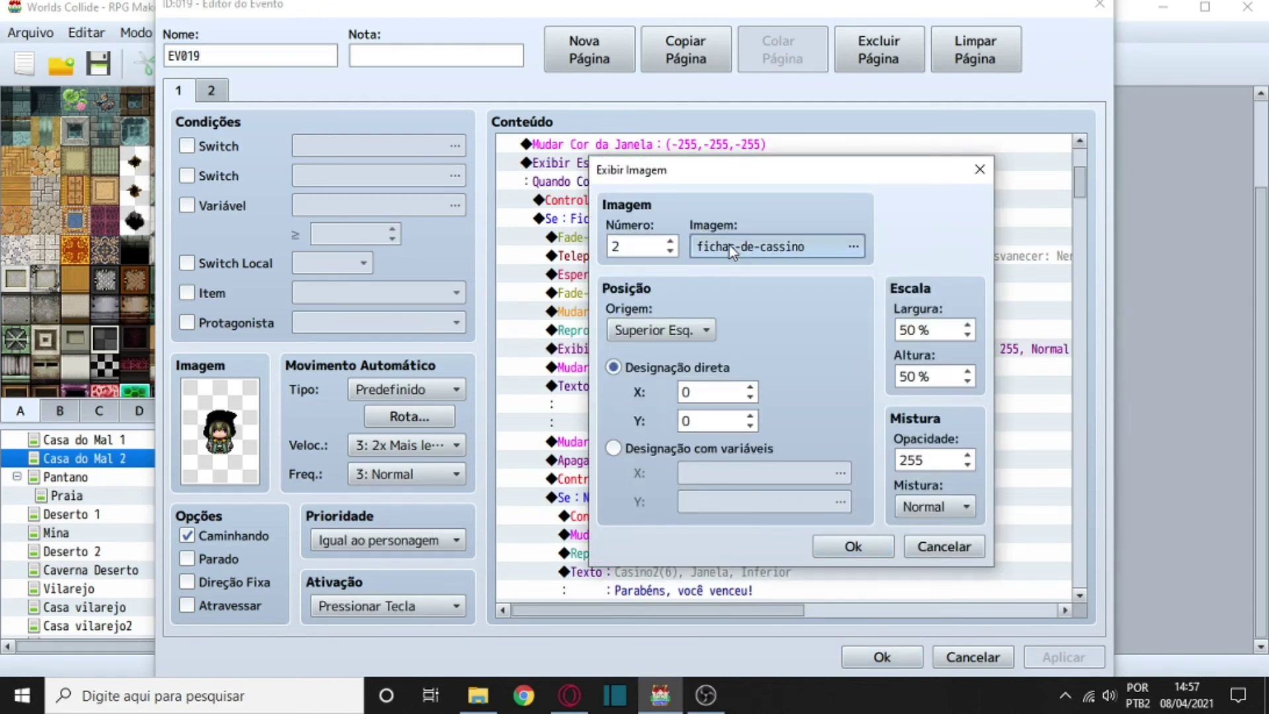
pyautogui.click(728, 246)
pyautogui.click(1114, 150)
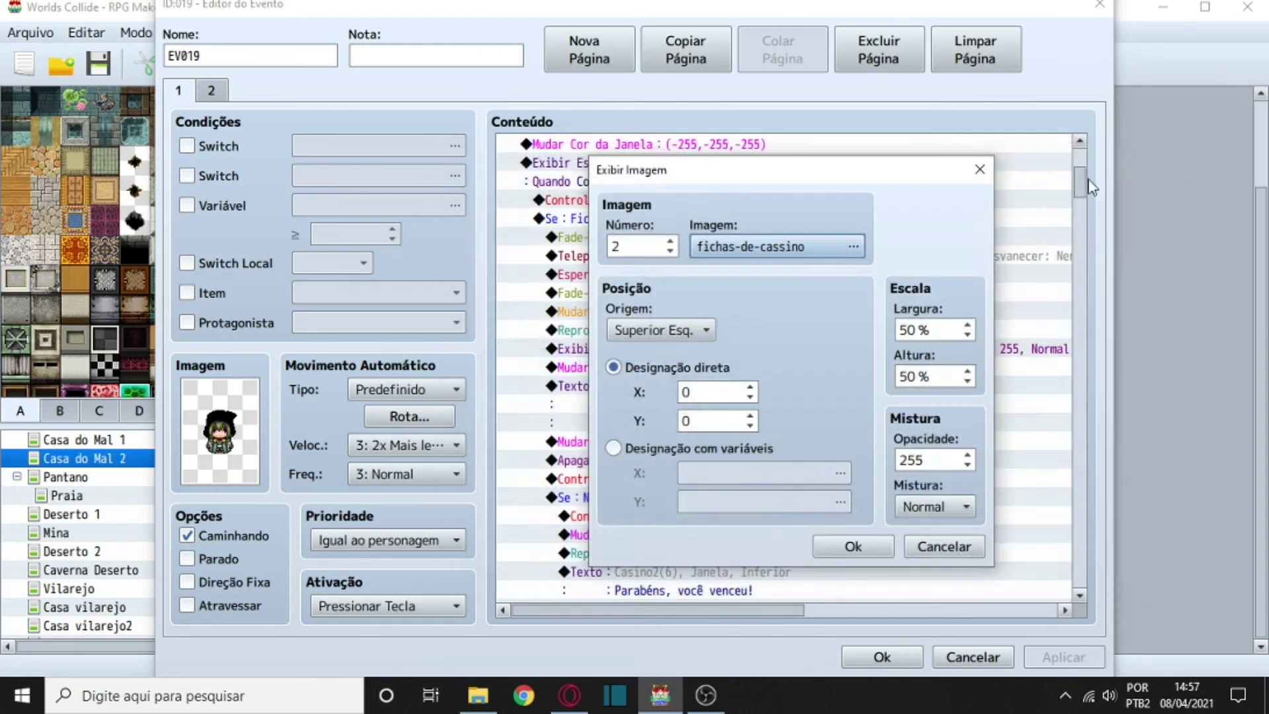
pyautogui.click(980, 170)
# Examine the card reveal text, the random Numero Dado roll and the start of the winning branch for number 1.
pyautogui.scroll(-2, 591, 380)
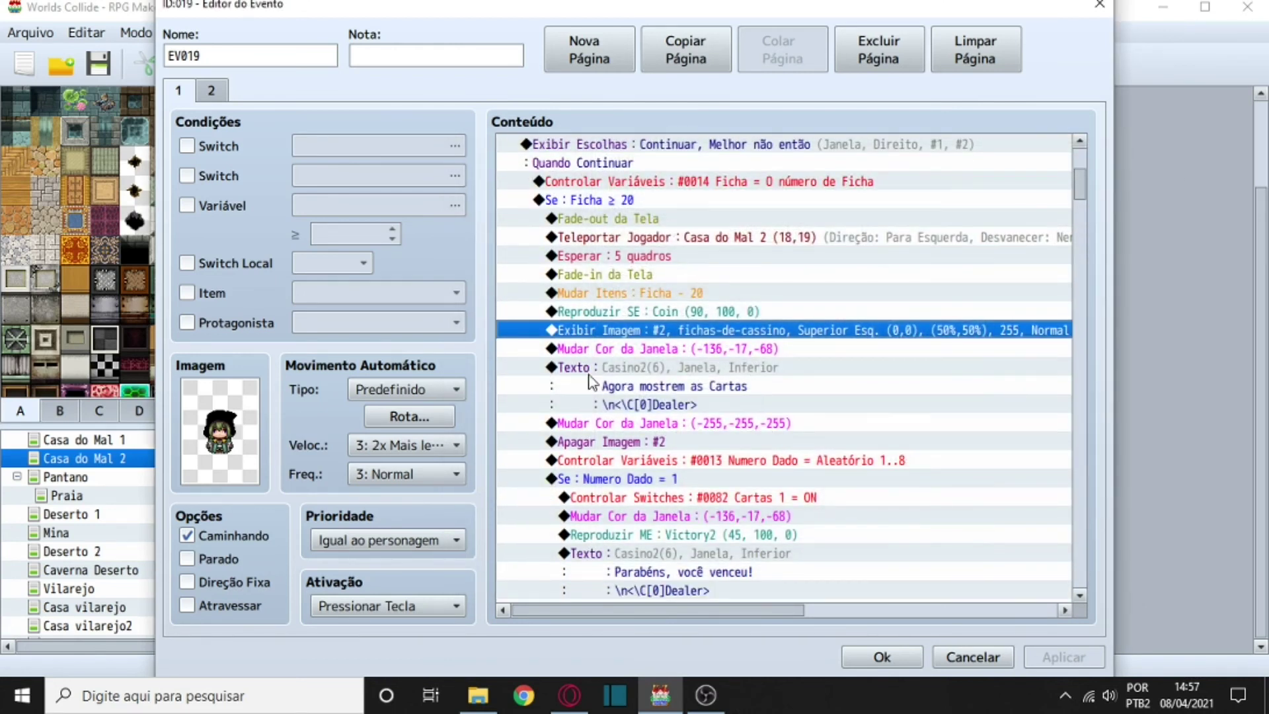
pyautogui.scroll(-1, 598, 364)
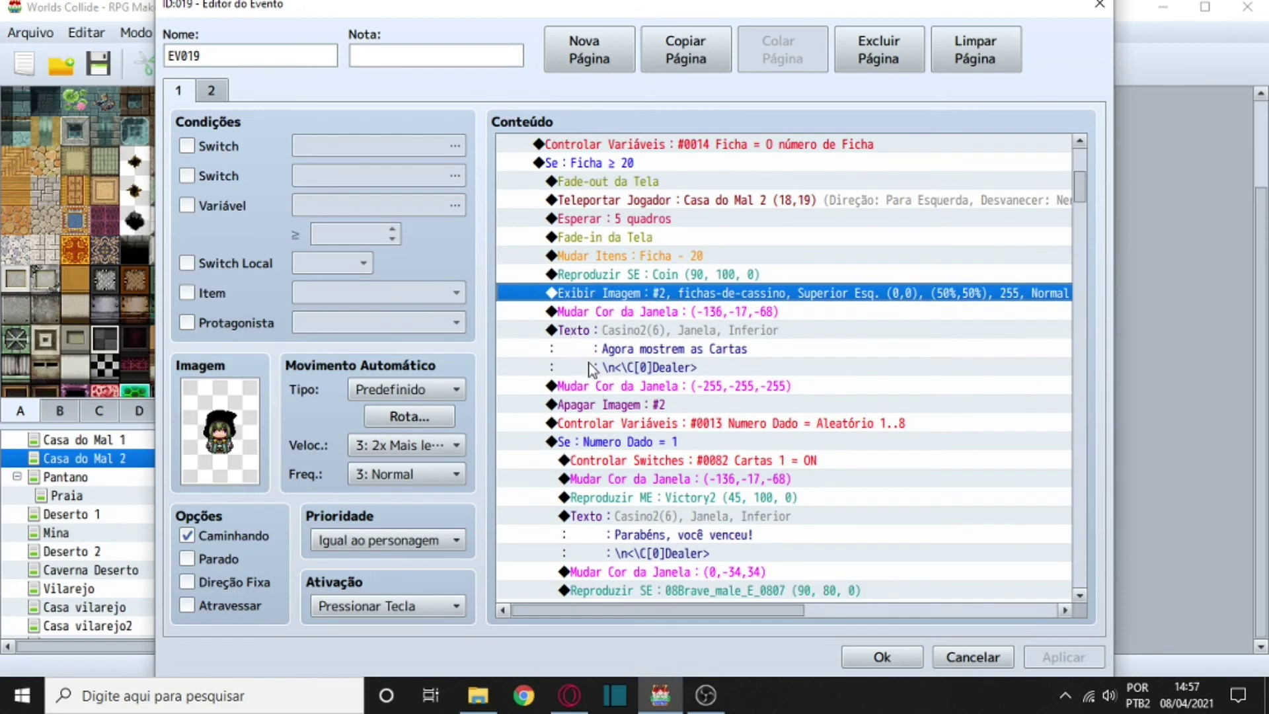
pyautogui.scroll(-2, 598, 403)
pyautogui.scroll(-2, 621, 398)
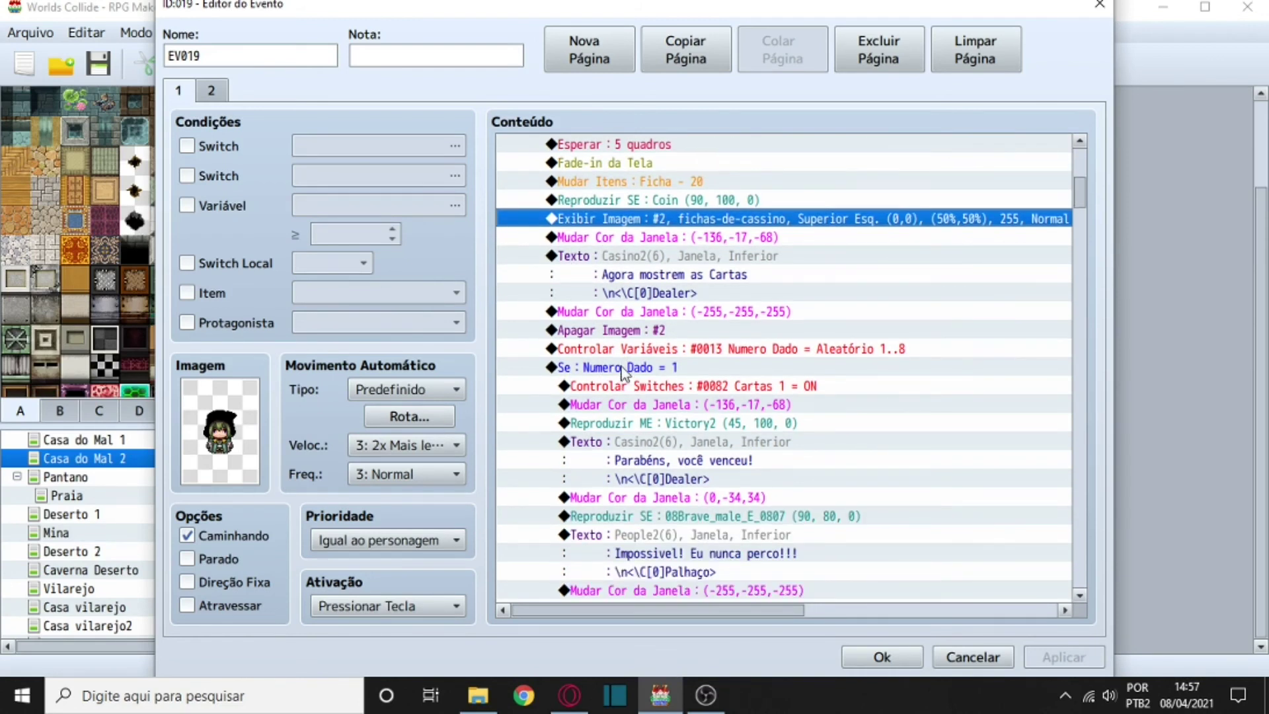
pyautogui.scroll(-1, 611, 372)
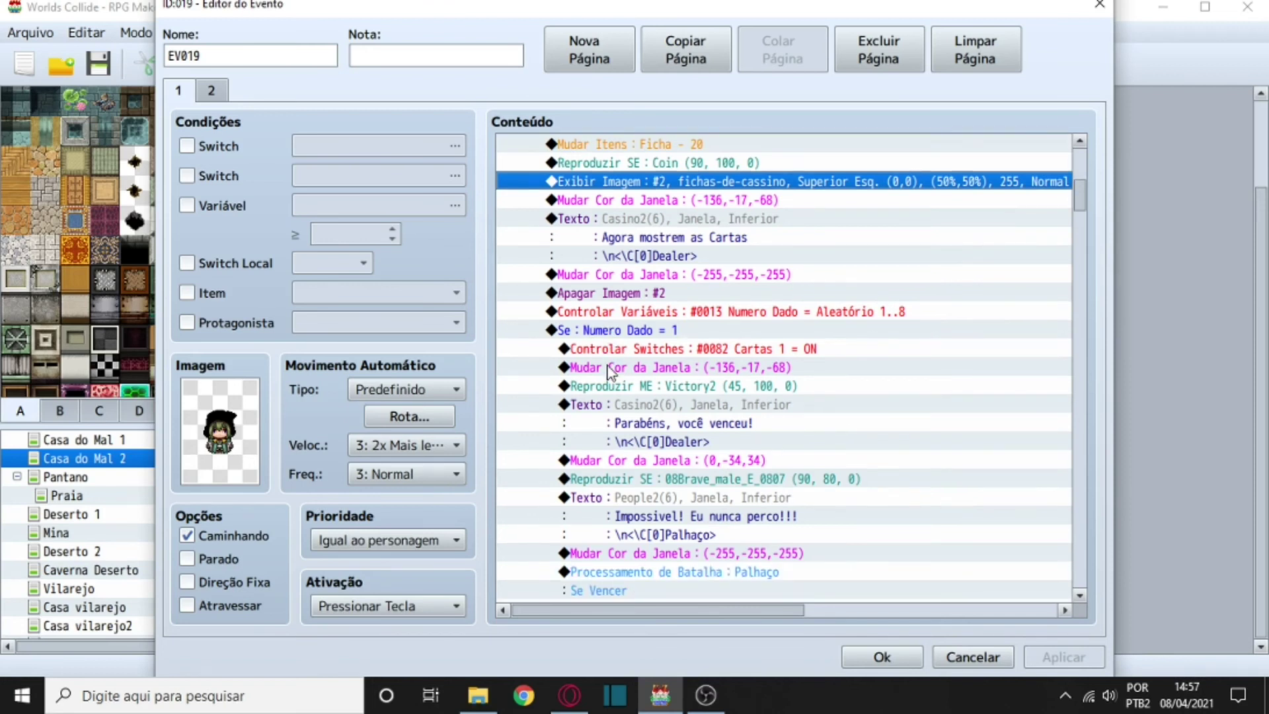
pyautogui.scroll(-1, 611, 372)
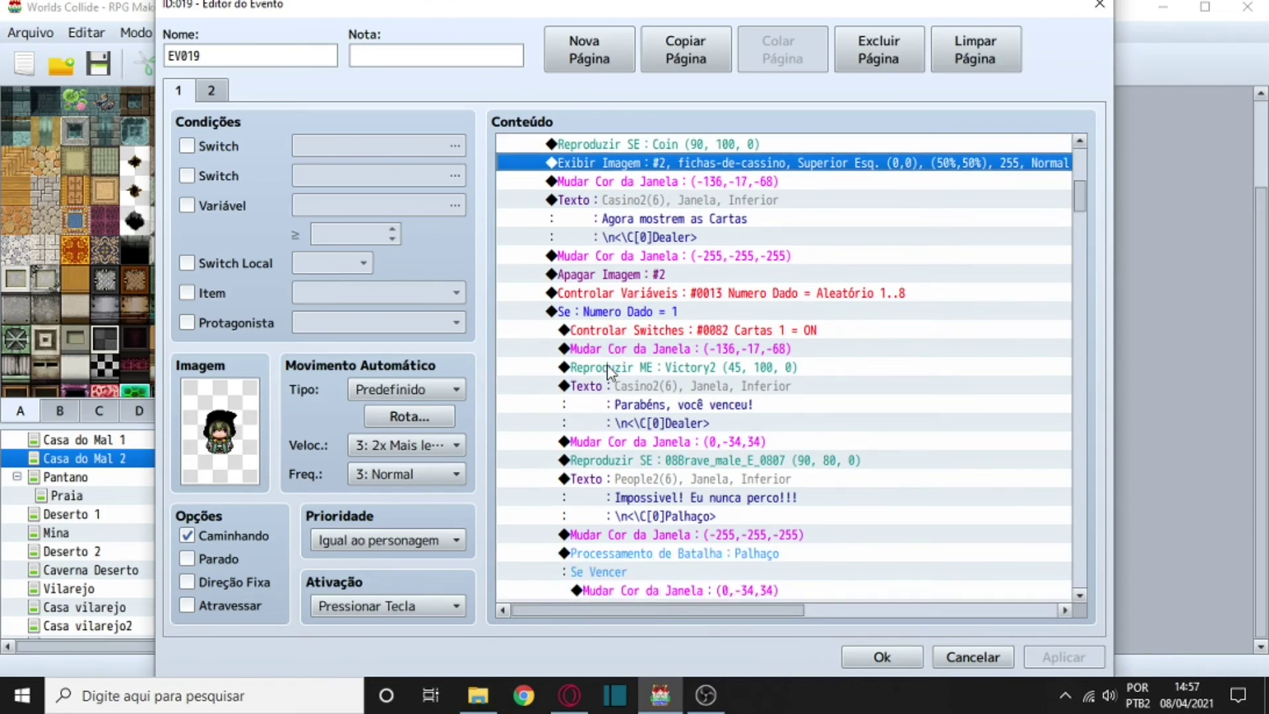
pyautogui.scroll(-1, 613, 357)
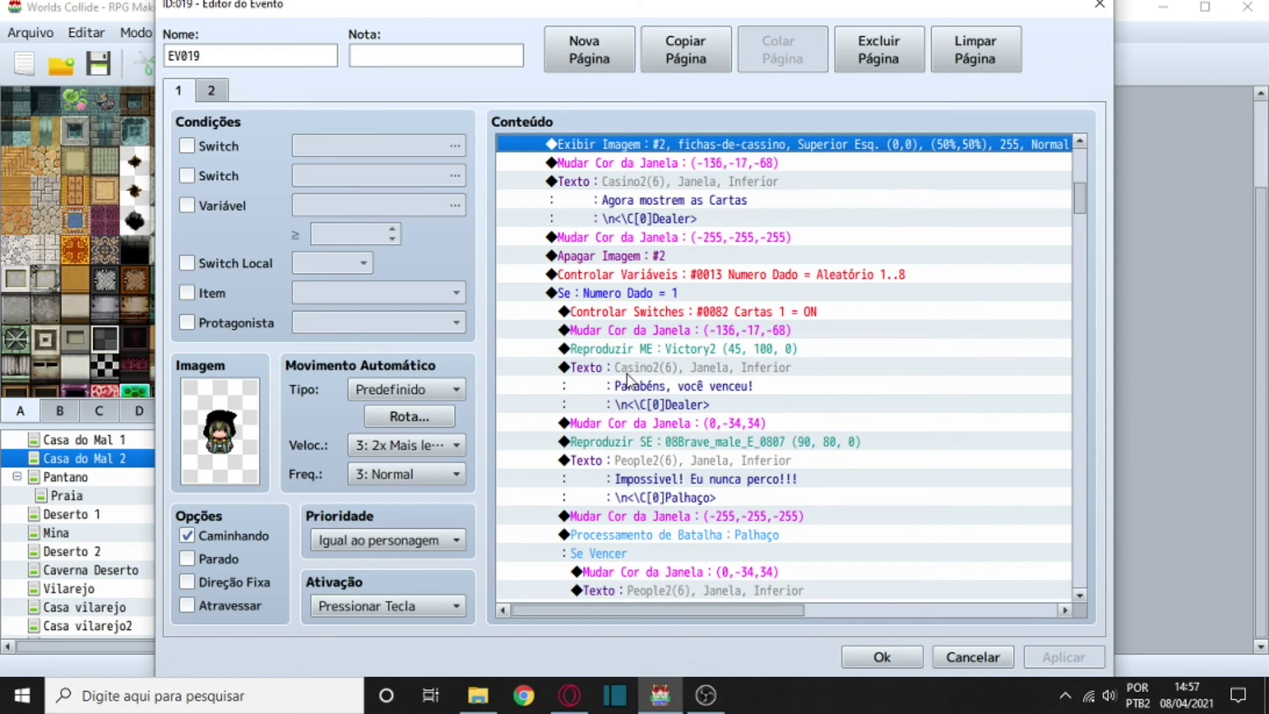
# Examine the Palhaço battle processing, the champion's gold prize and the switches set in the winning branch.
pyautogui.scroll(-8, 604, 342)
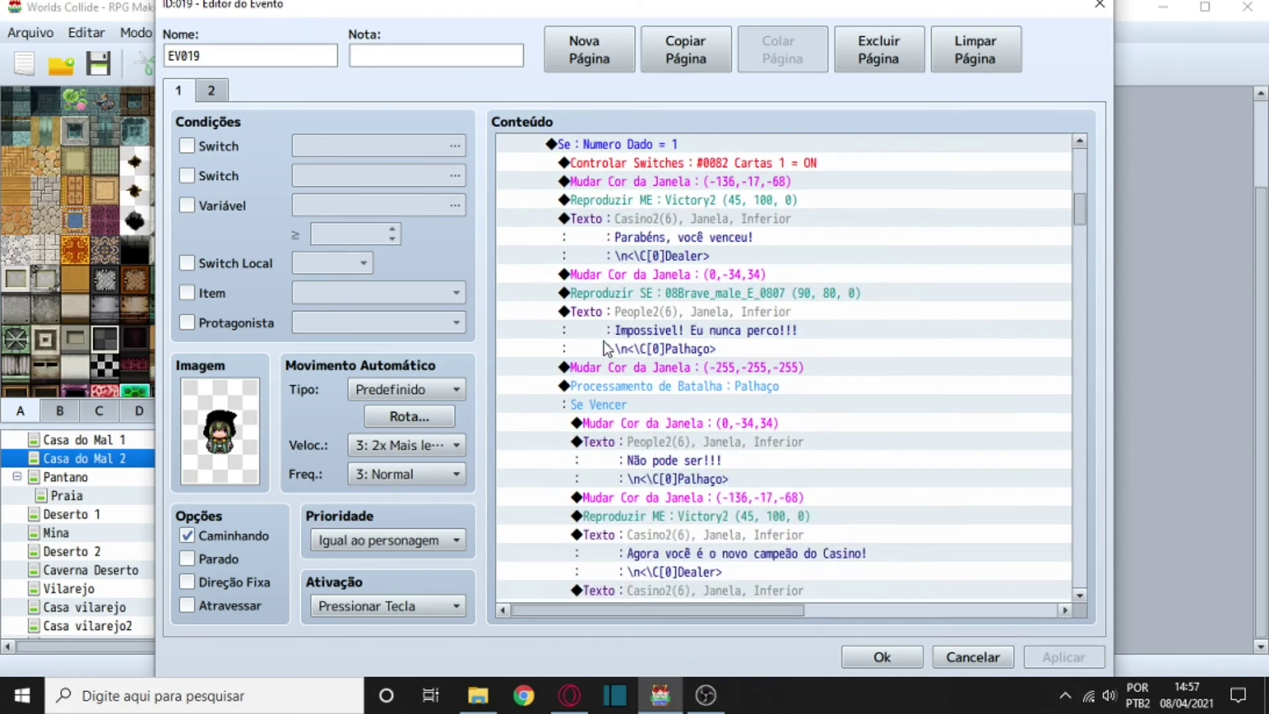
pyautogui.scroll(-13, 604, 351)
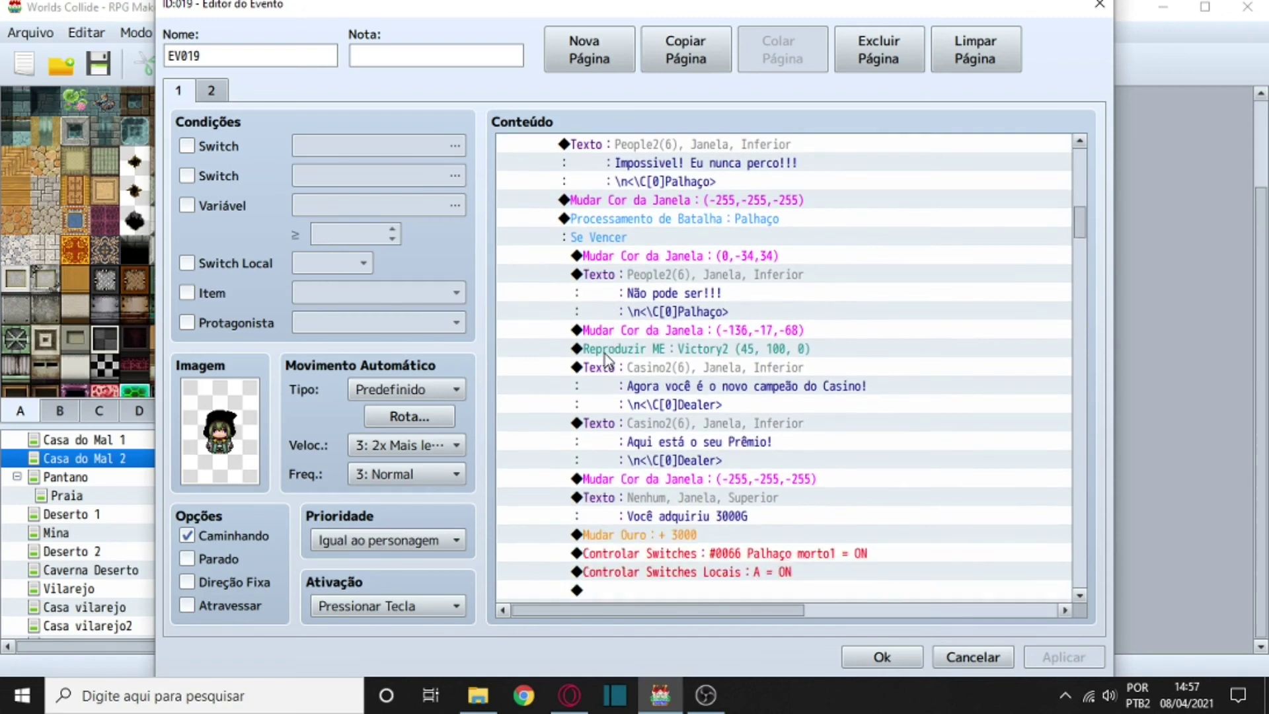
pyautogui.scroll(-16, 604, 360)
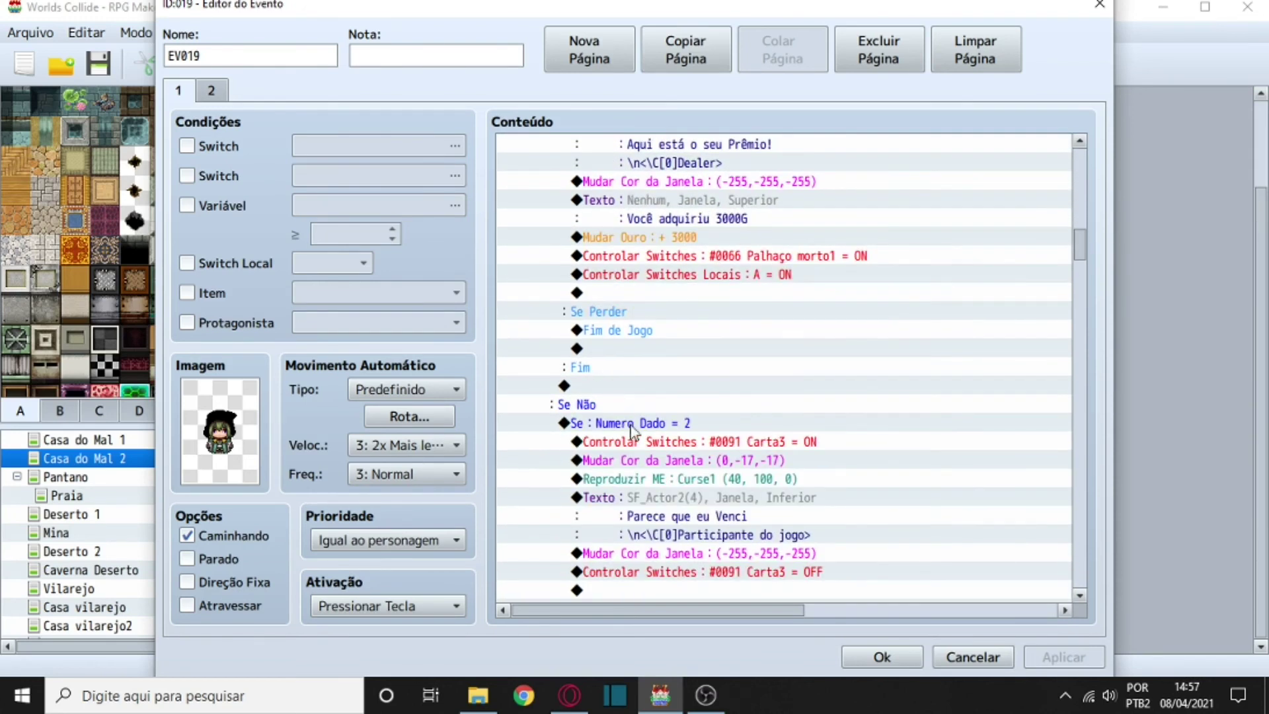
# Examine the losing branches for Numero Dado 2 and 3 with their card switches, and close the Dealer event.
pyautogui.scroll(-2, 663, 368)
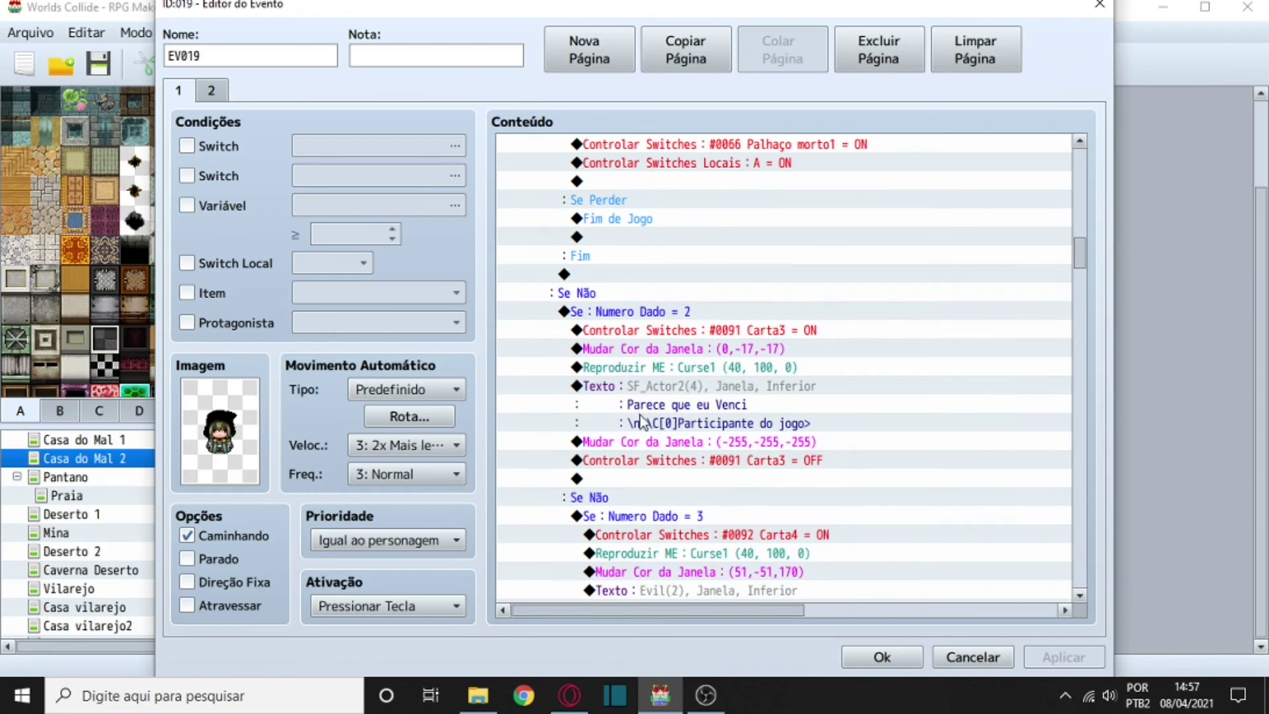
pyautogui.scroll(-3, 652, 415)
pyautogui.scroll(-2, 666, 388)
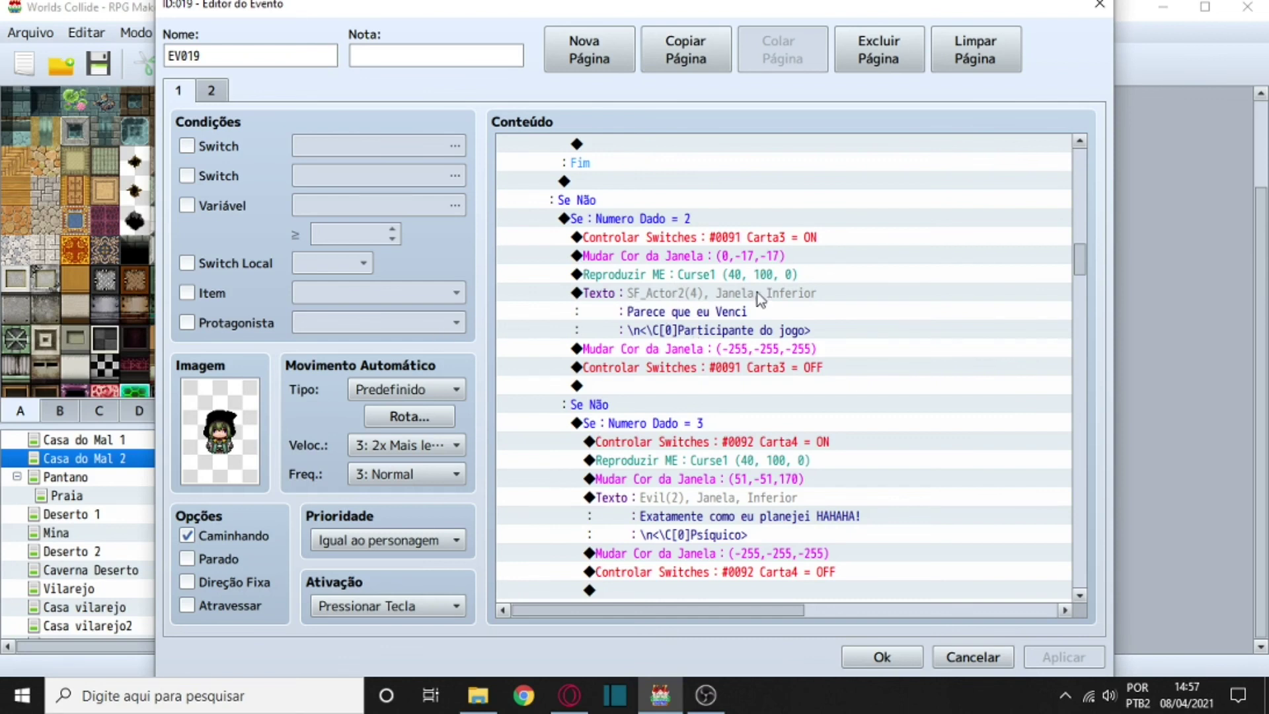
pyautogui.click(1100, 5)
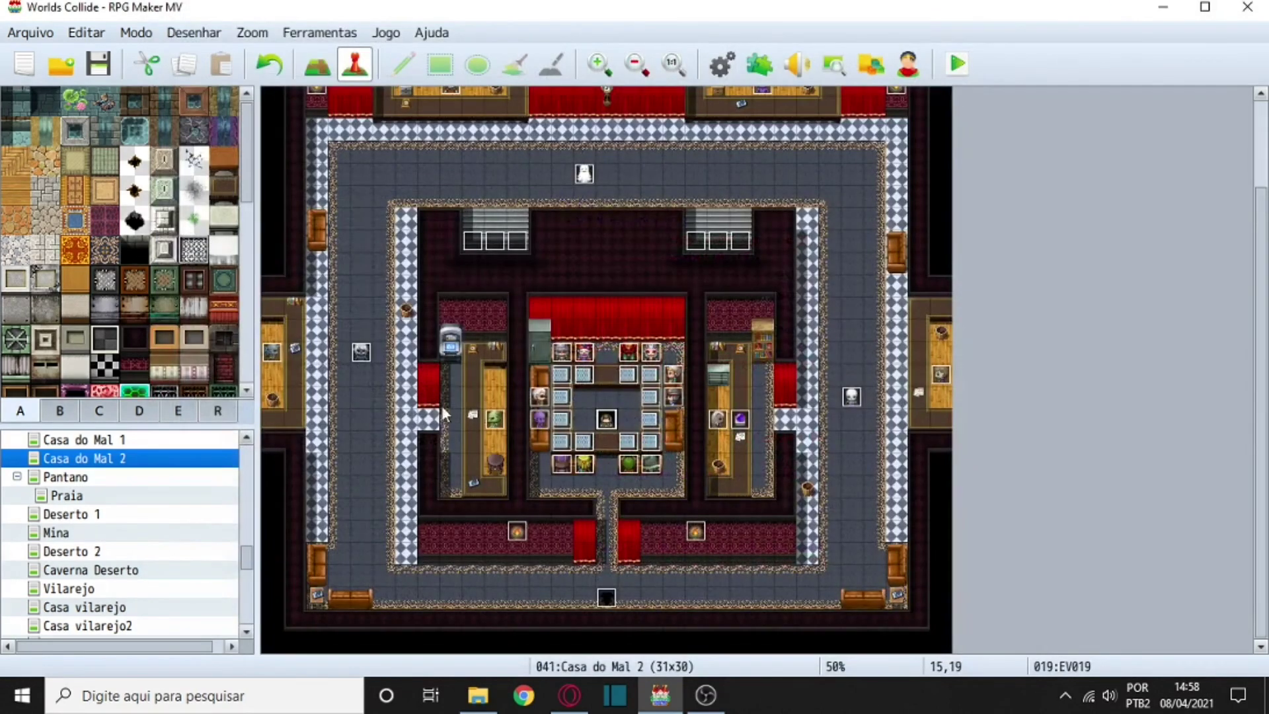
# Examine all nine pages of the card event EV039 with their card switch conditions and images, and close it unchanged.
pyautogui.rightClick(560, 415)
pyautogui.click(580, 423)
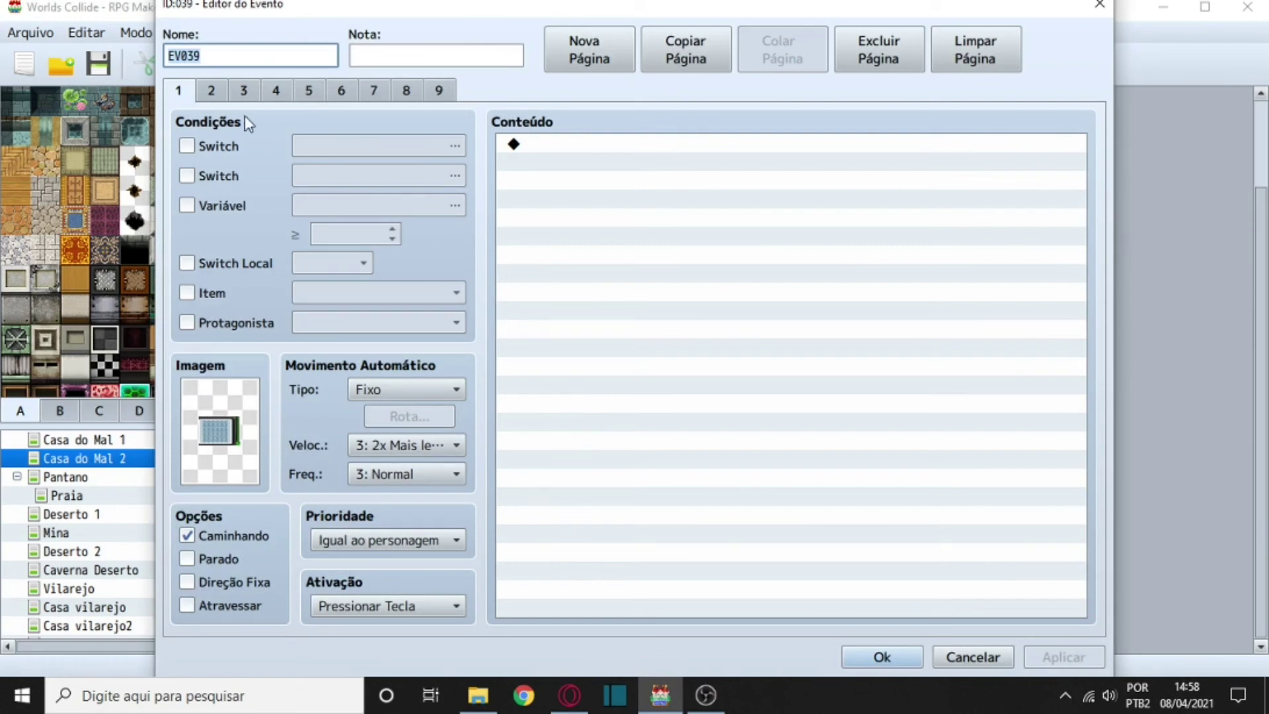
pyautogui.click(213, 90)
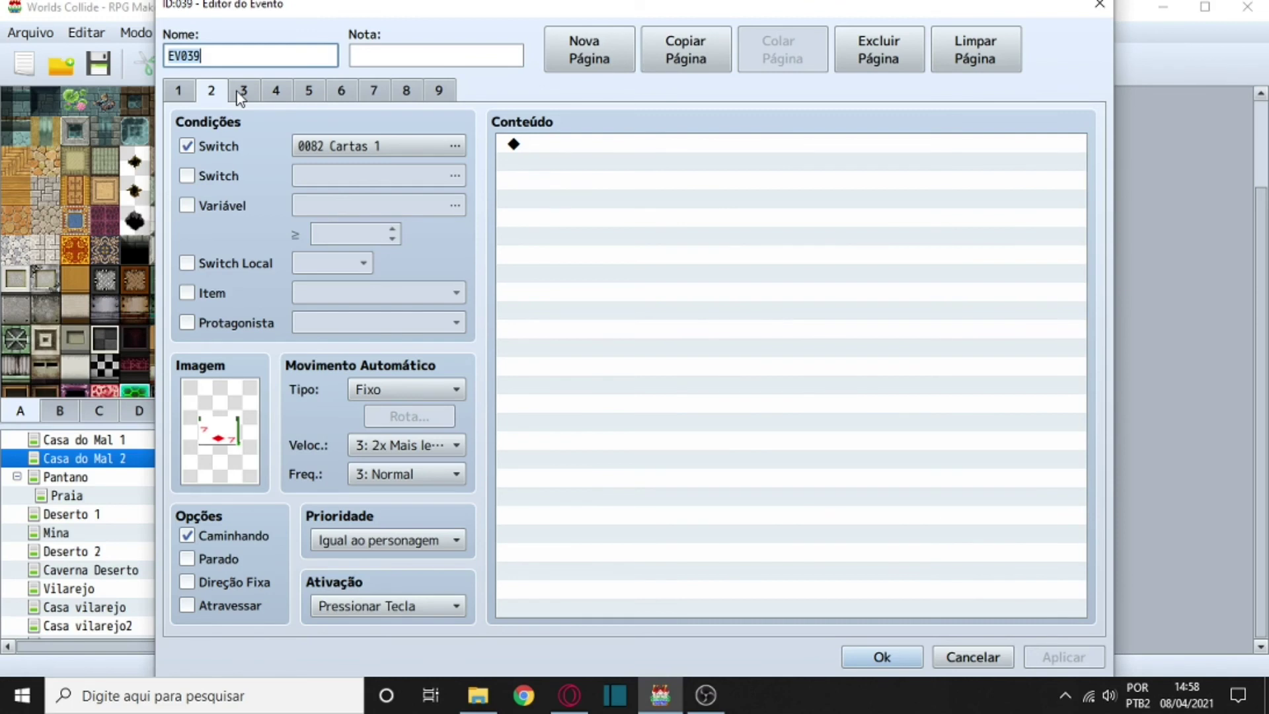
pyautogui.click(246, 92)
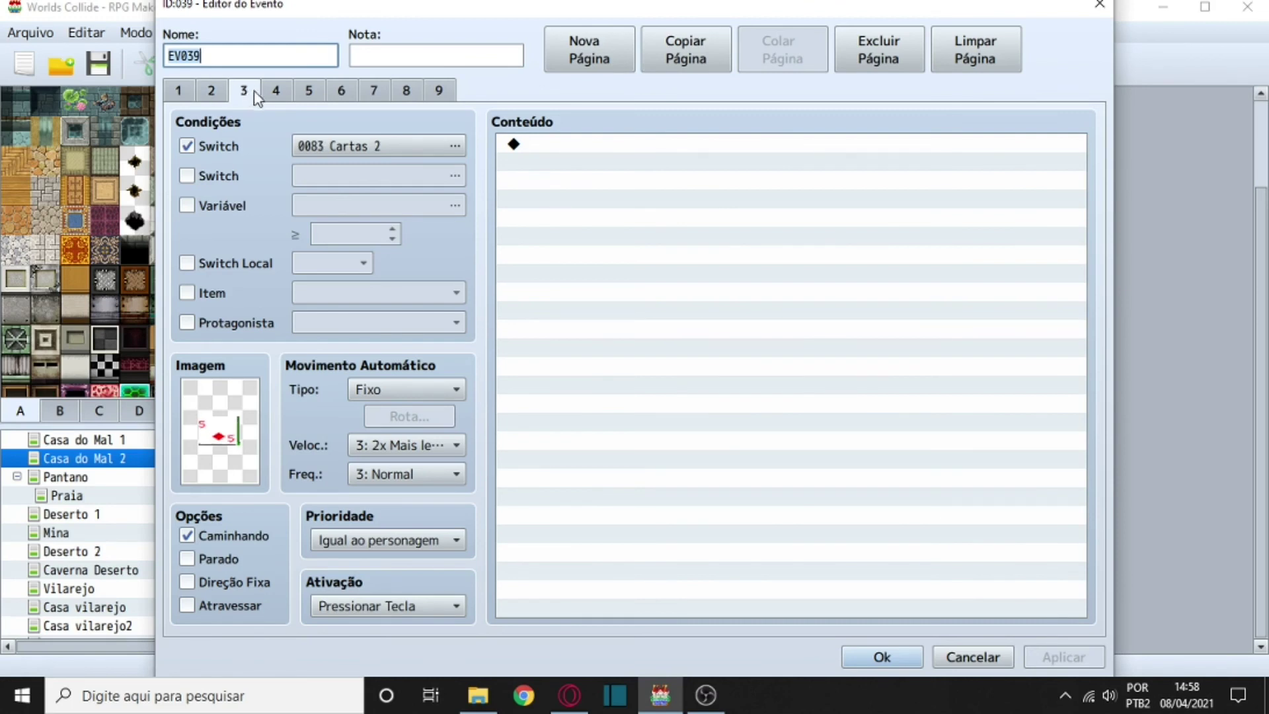
pyautogui.click(277, 92)
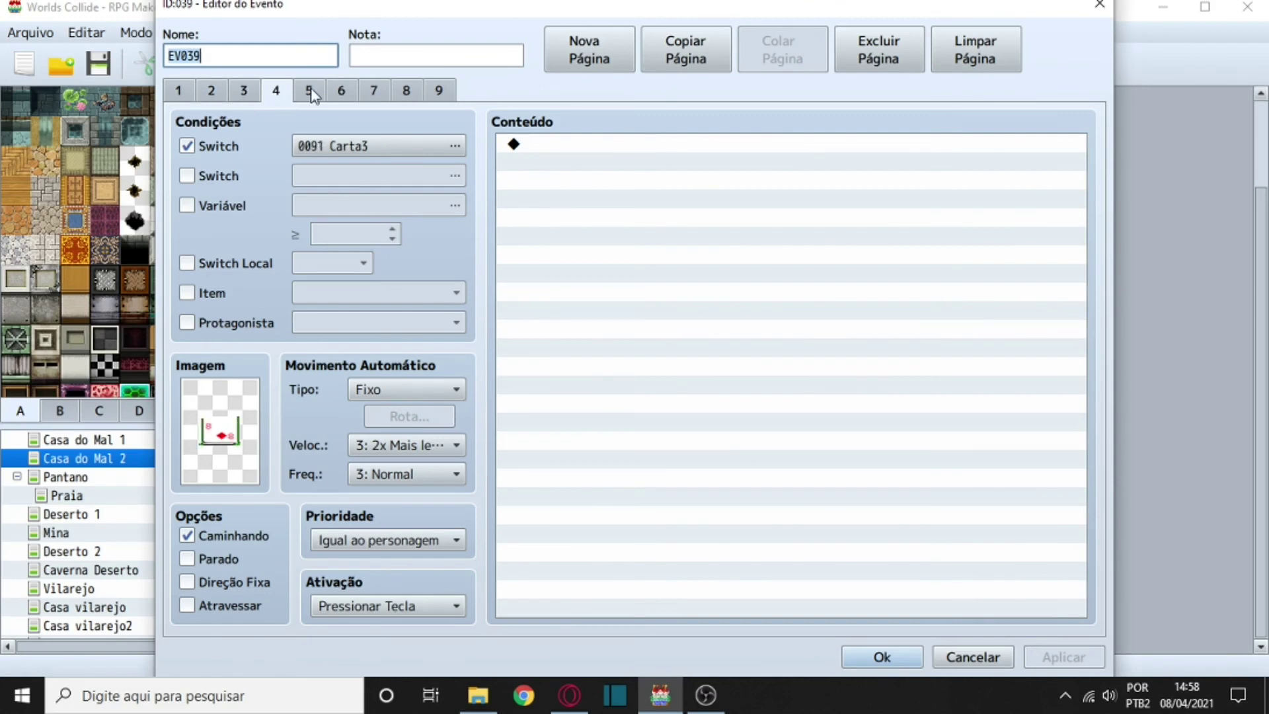
pyautogui.click(312, 96)
pyautogui.click(342, 90)
pyautogui.click(375, 92)
pyautogui.click(406, 91)
pyautogui.click(440, 92)
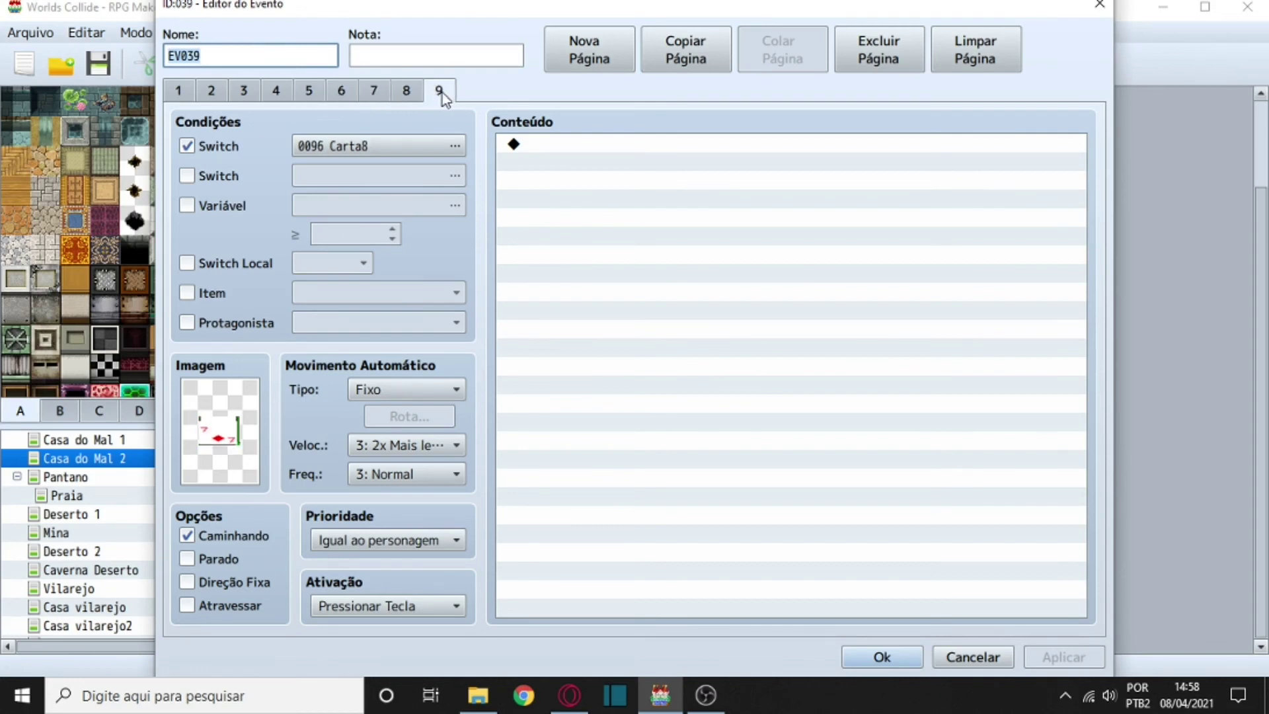
pyautogui.click(1098, 9)
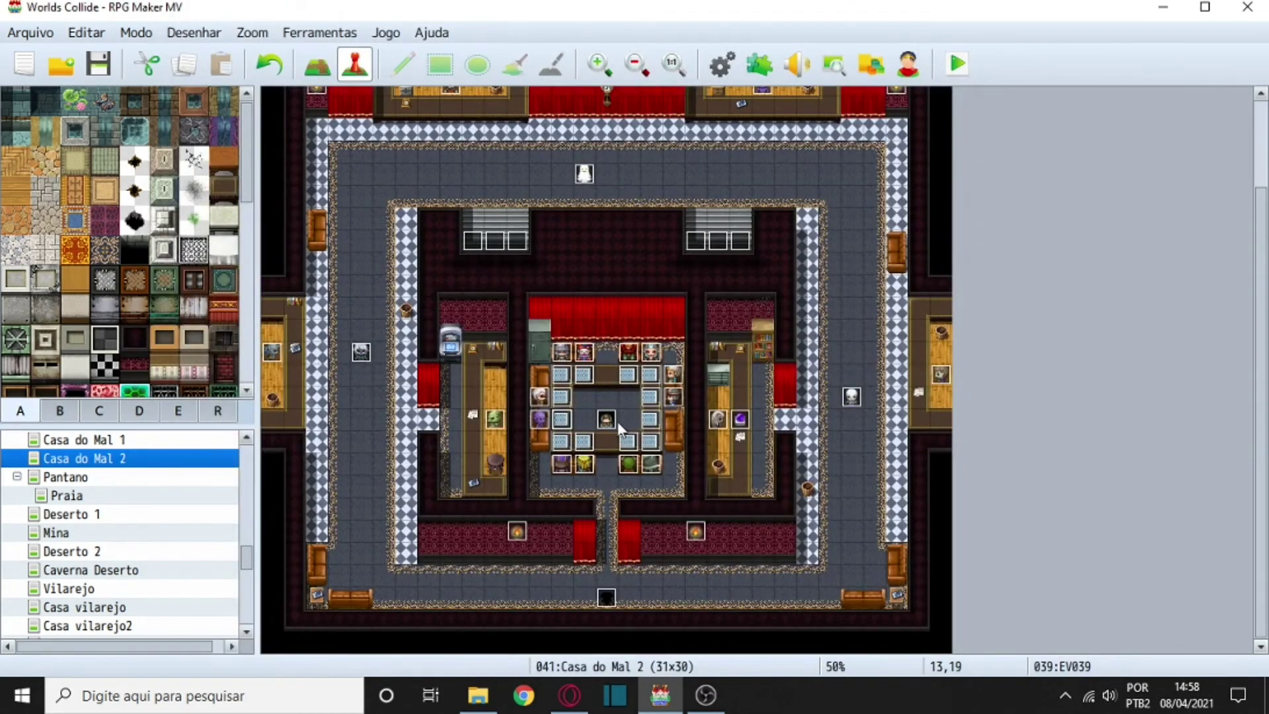
# Reopen the Dealer event EV019 and review its token check, card reveal and the start of the Numero Dado 1 branch.
pyautogui.rightClick(612, 419)
pyautogui.click(628, 430)
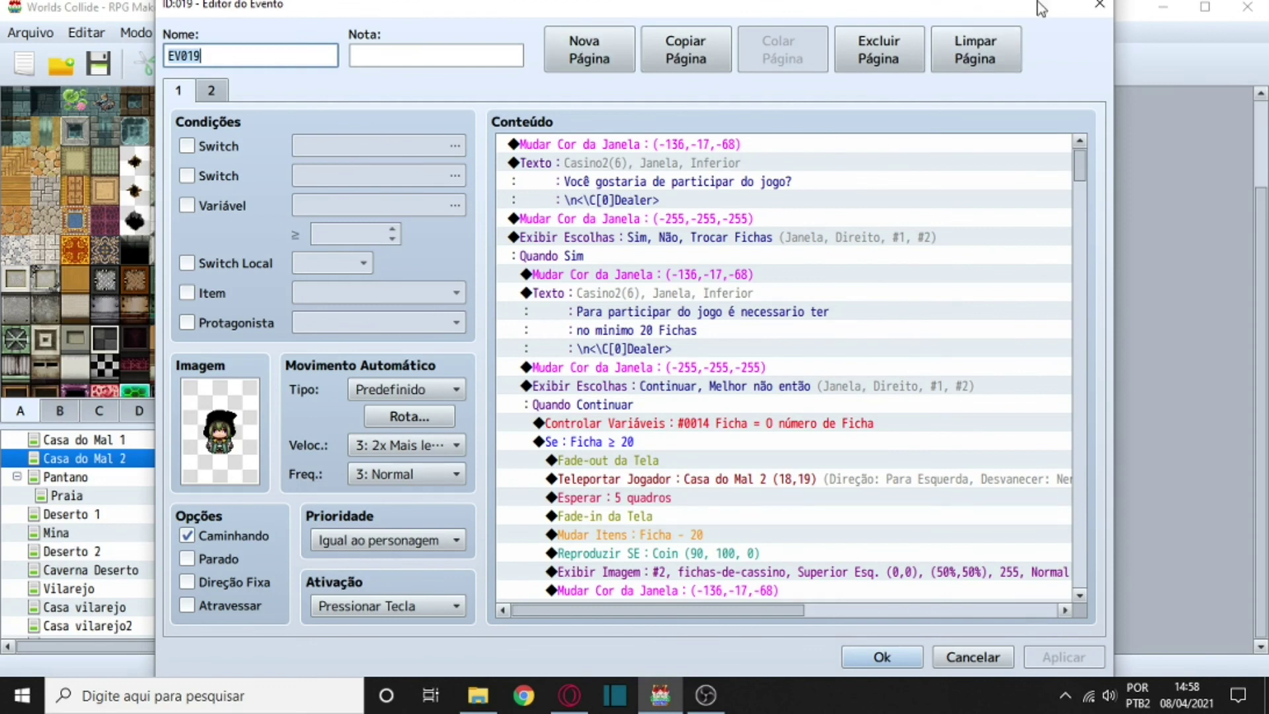
pyautogui.scroll(-4, 636, 368)
pyautogui.scroll(-1, 636, 367)
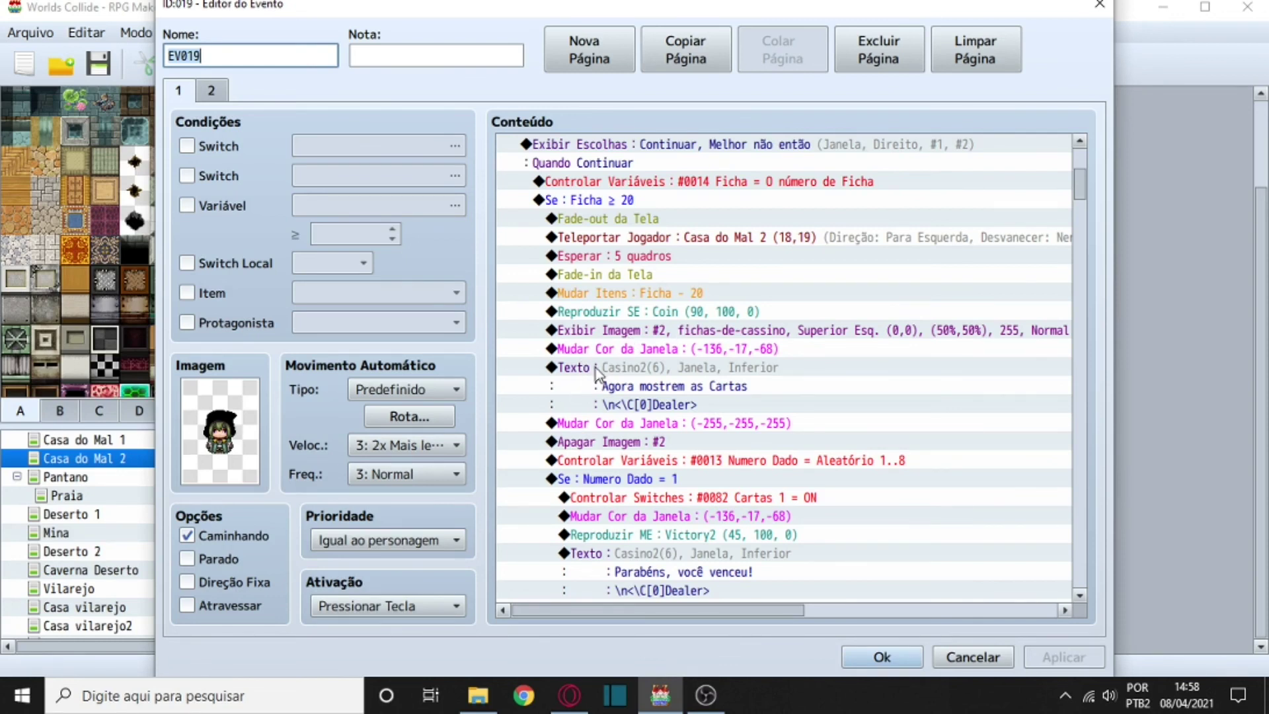
pyautogui.scroll(-5, 596, 367)
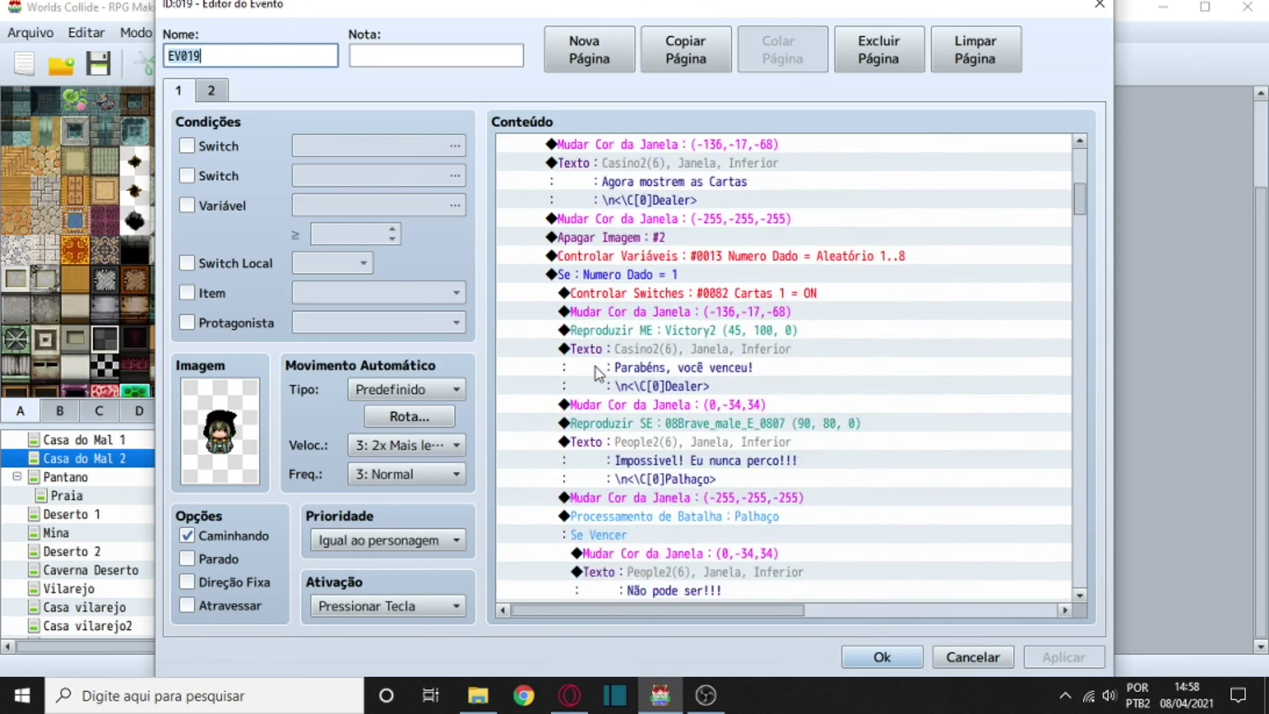
pyautogui.scroll(-1, 600, 366)
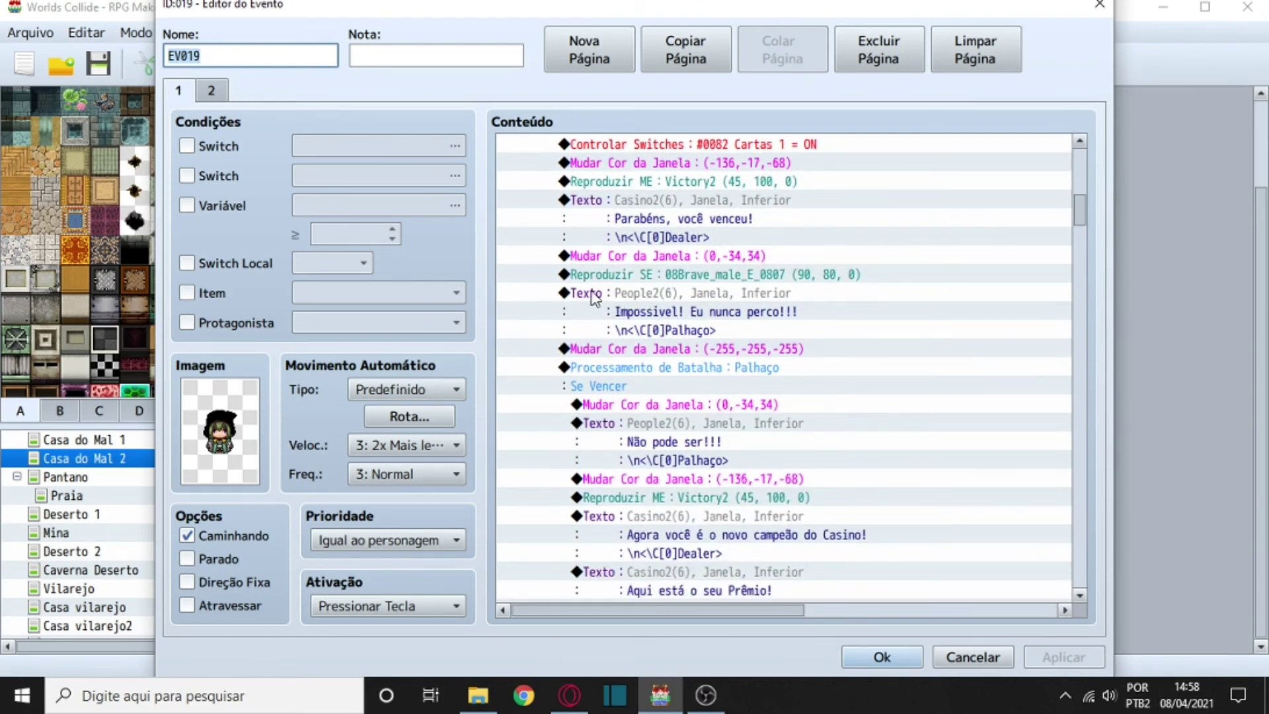
# Review the outcomes of the Palhaço battle, covering the Se Vencer dialogue, gold prize, switches and the Se Perder branch.
pyautogui.scroll(-2, 637, 341)
pyautogui.scroll(-1, 637, 340)
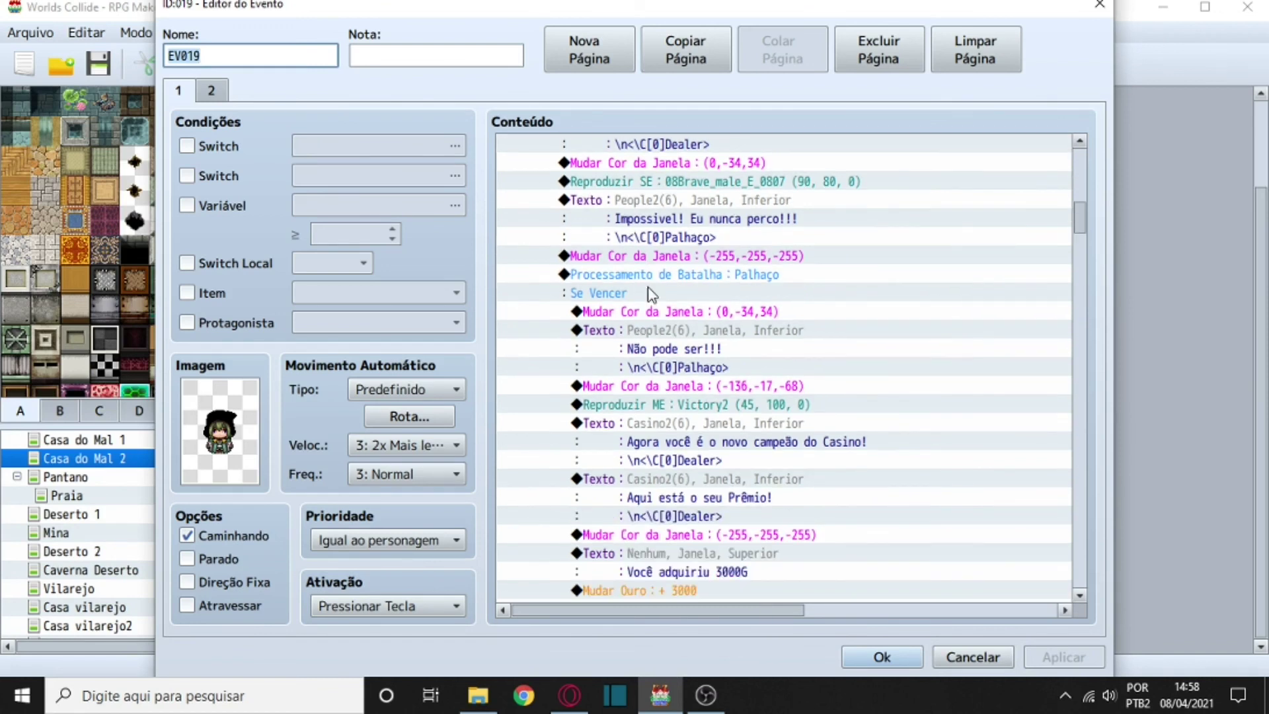
pyautogui.scroll(-1, 609, 310)
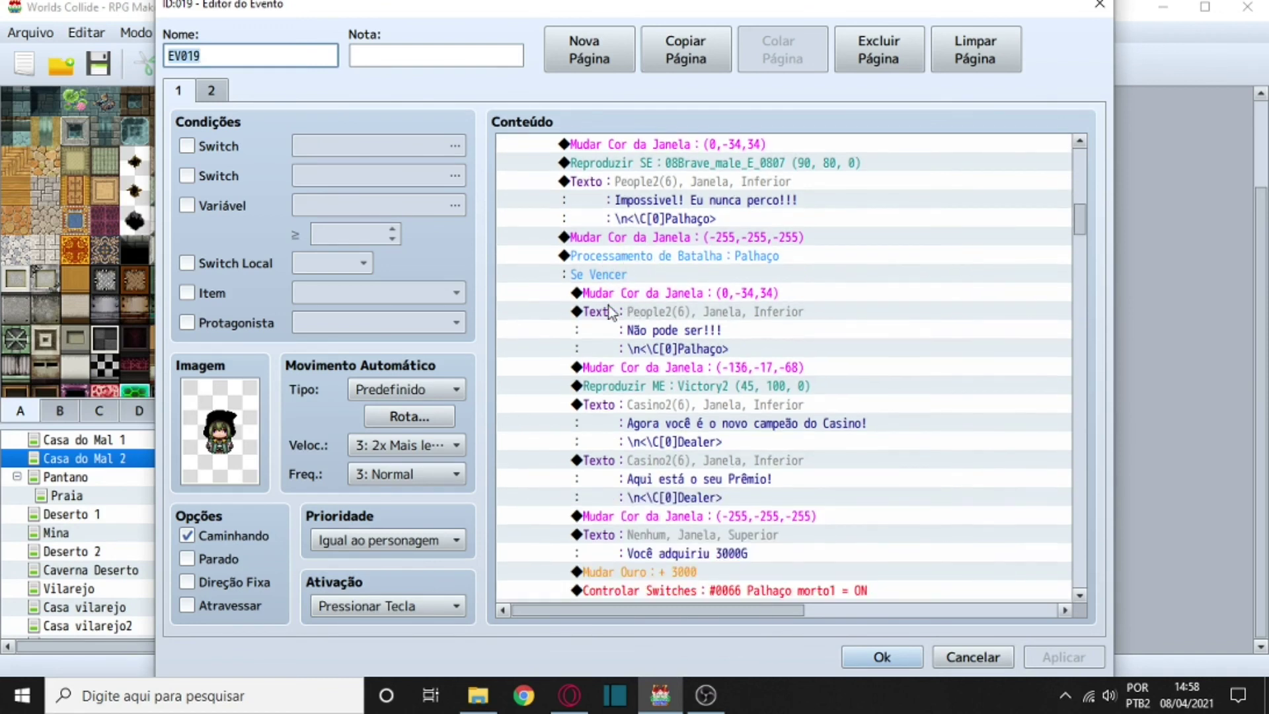
pyautogui.scroll(-3, 610, 311)
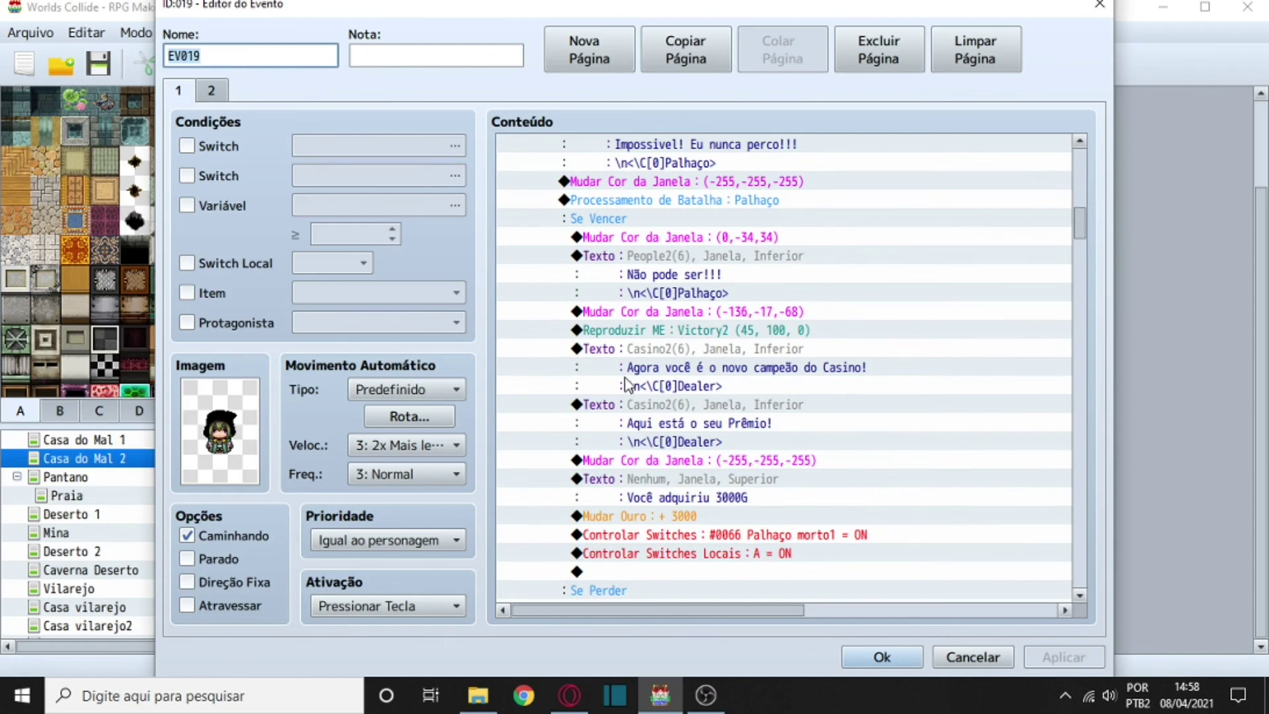
pyautogui.scroll(-1, 624, 389)
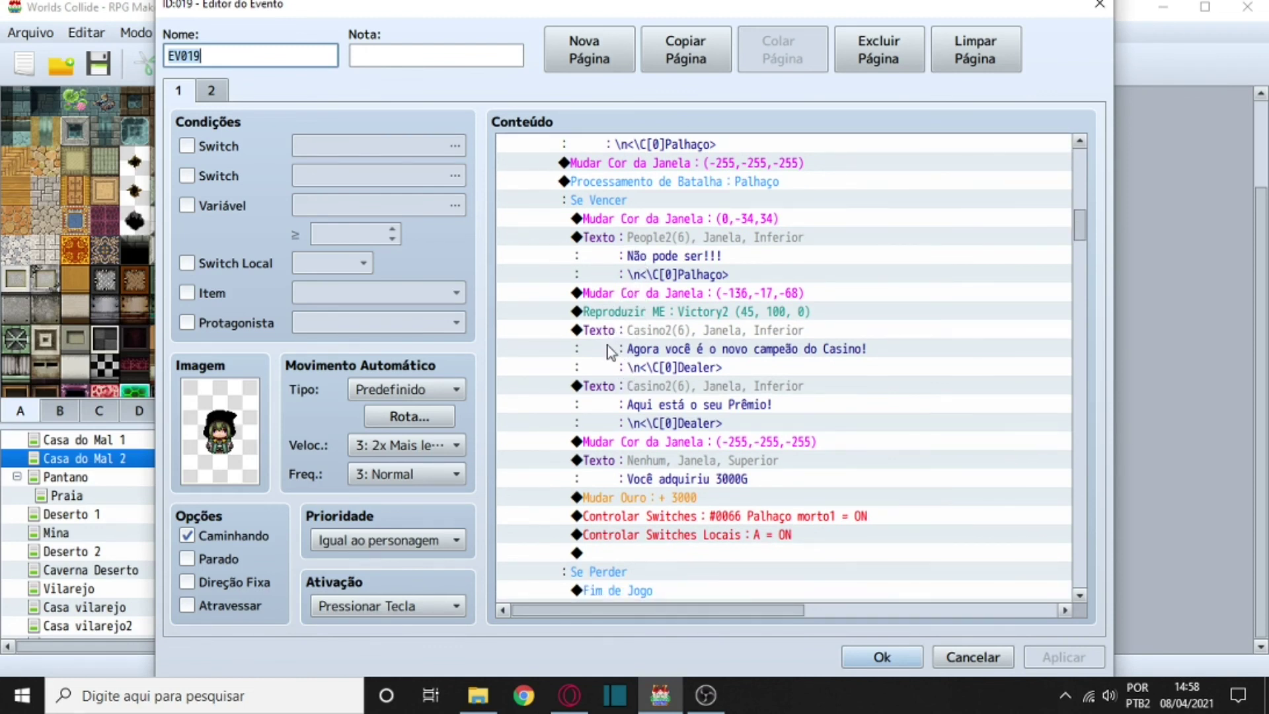
pyautogui.scroll(-3, 605, 340)
pyautogui.scroll(-3, 604, 340)
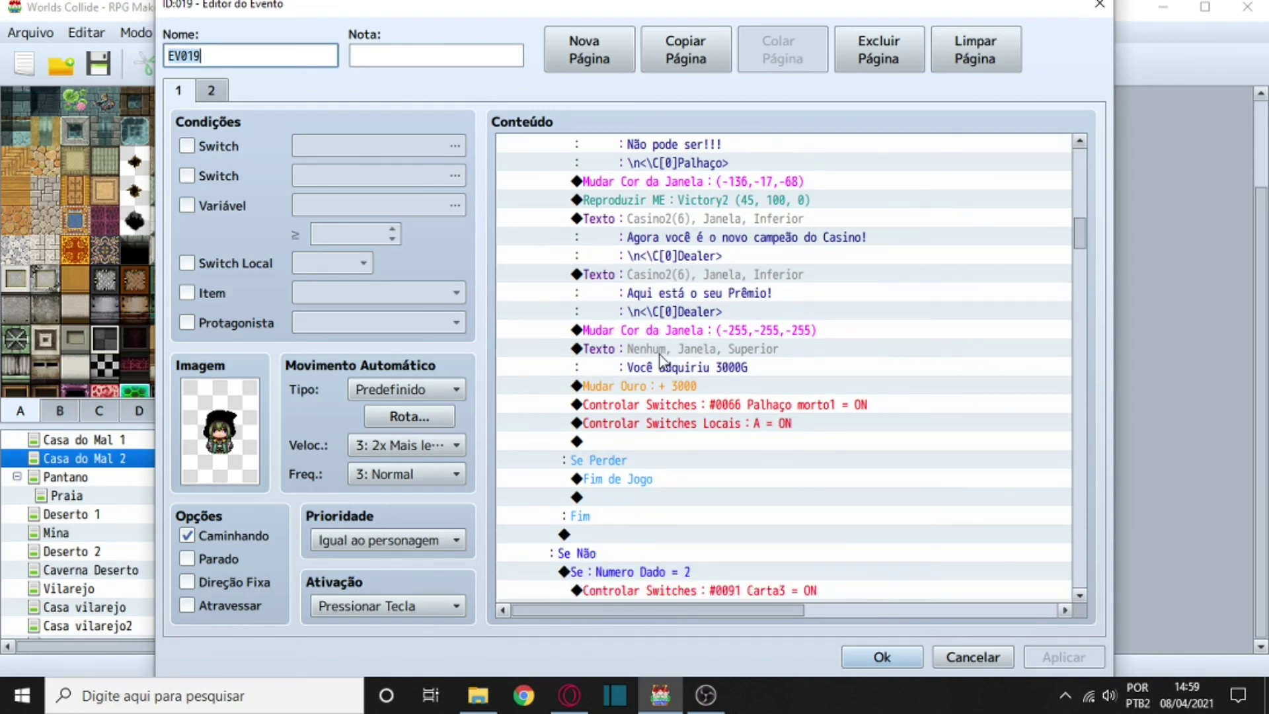
pyautogui.scroll(-2, 663, 363)
pyautogui.scroll(-2, 669, 357)
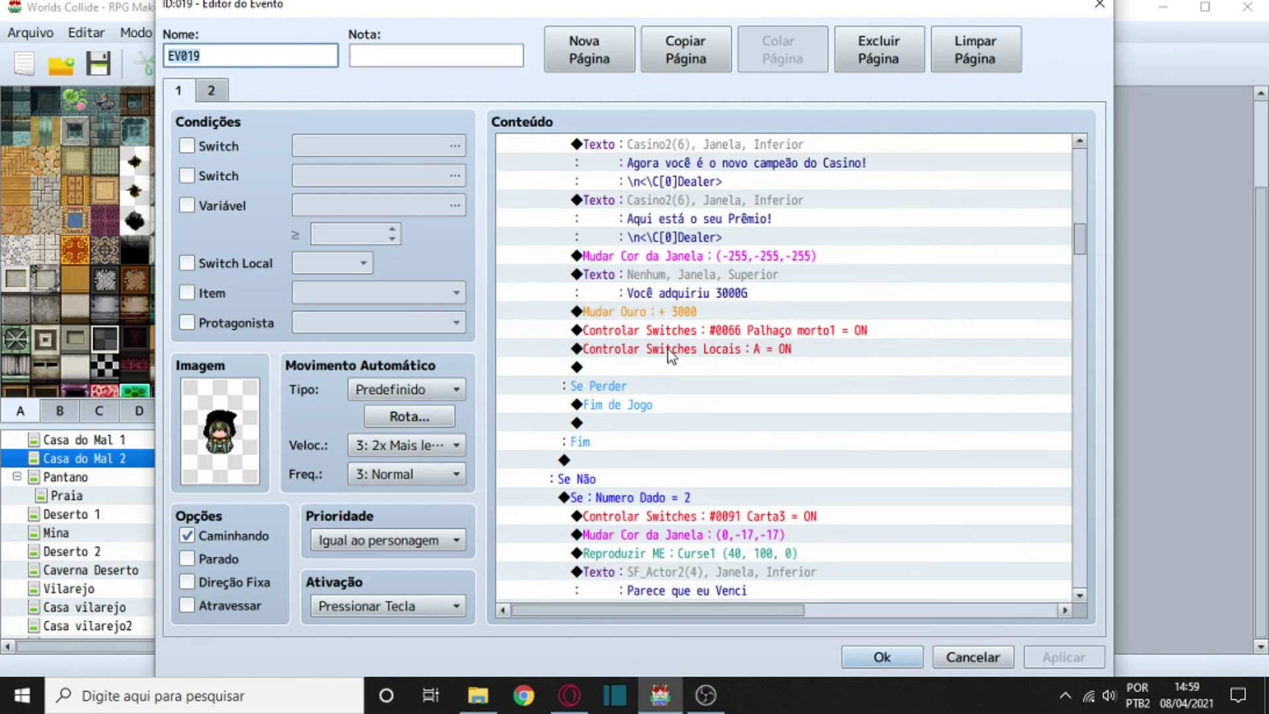
# Examine the Dealer's second page with its Switch Local A condition and token exchange choices, and close the event.
pyautogui.click(223, 90)
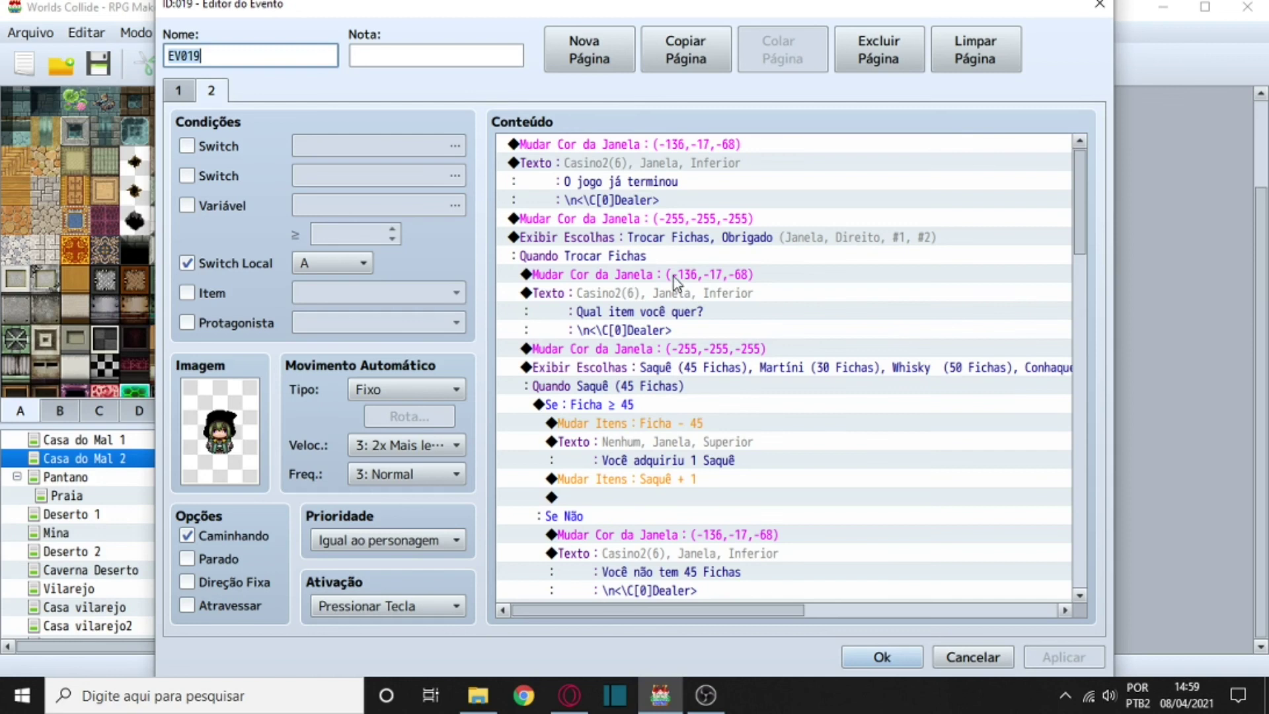
pyautogui.scroll(-1, 566, 364)
pyautogui.scroll(-9, 566, 368)
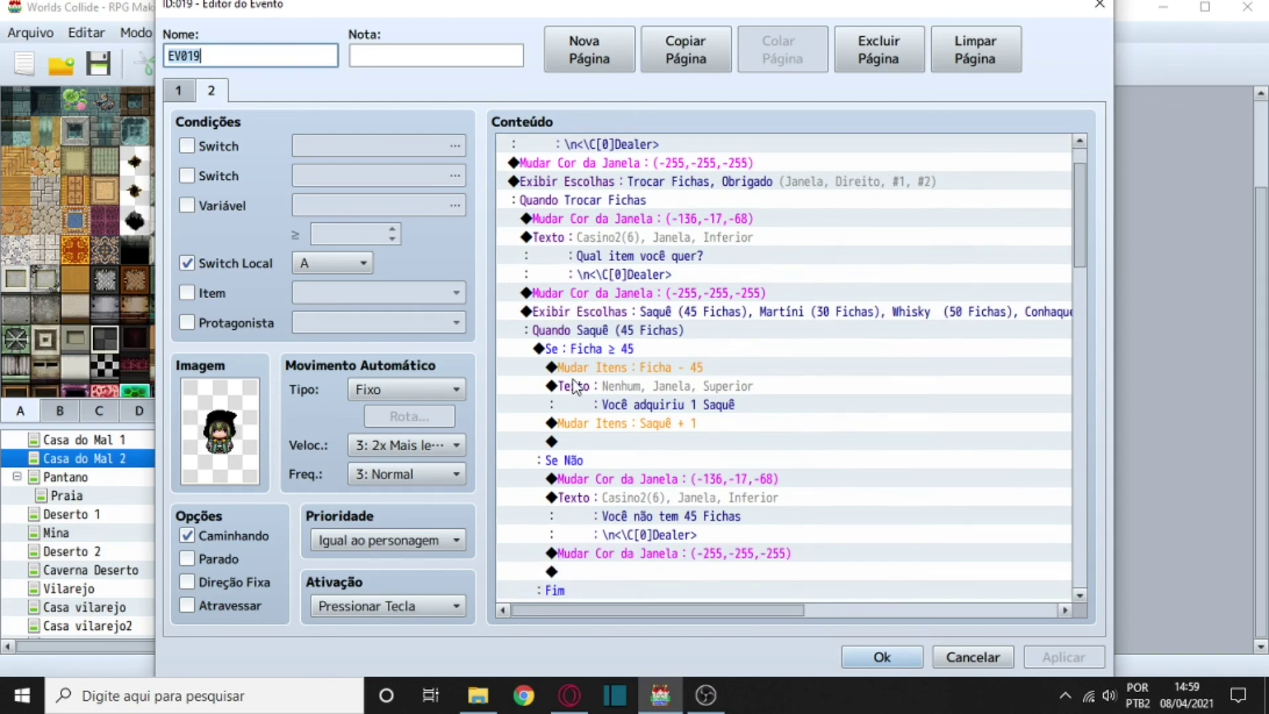
pyautogui.scroll(-11, 585, 430)
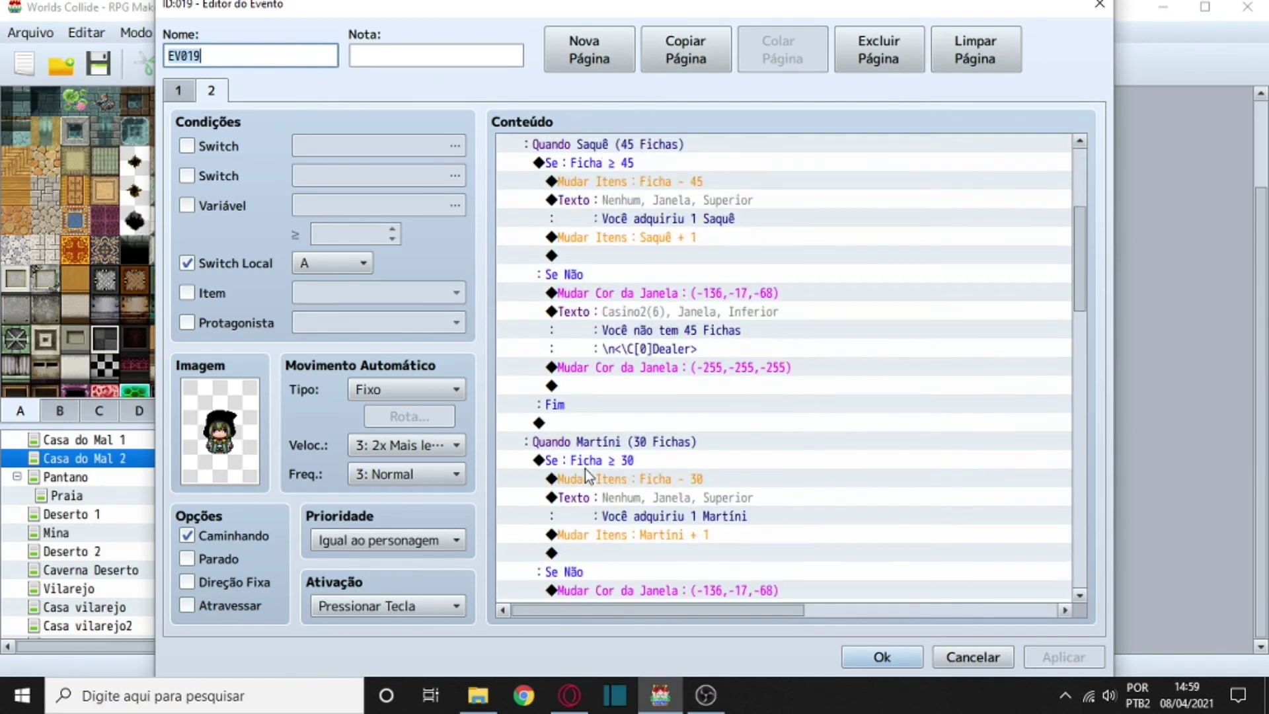
pyautogui.click(1100, 5)
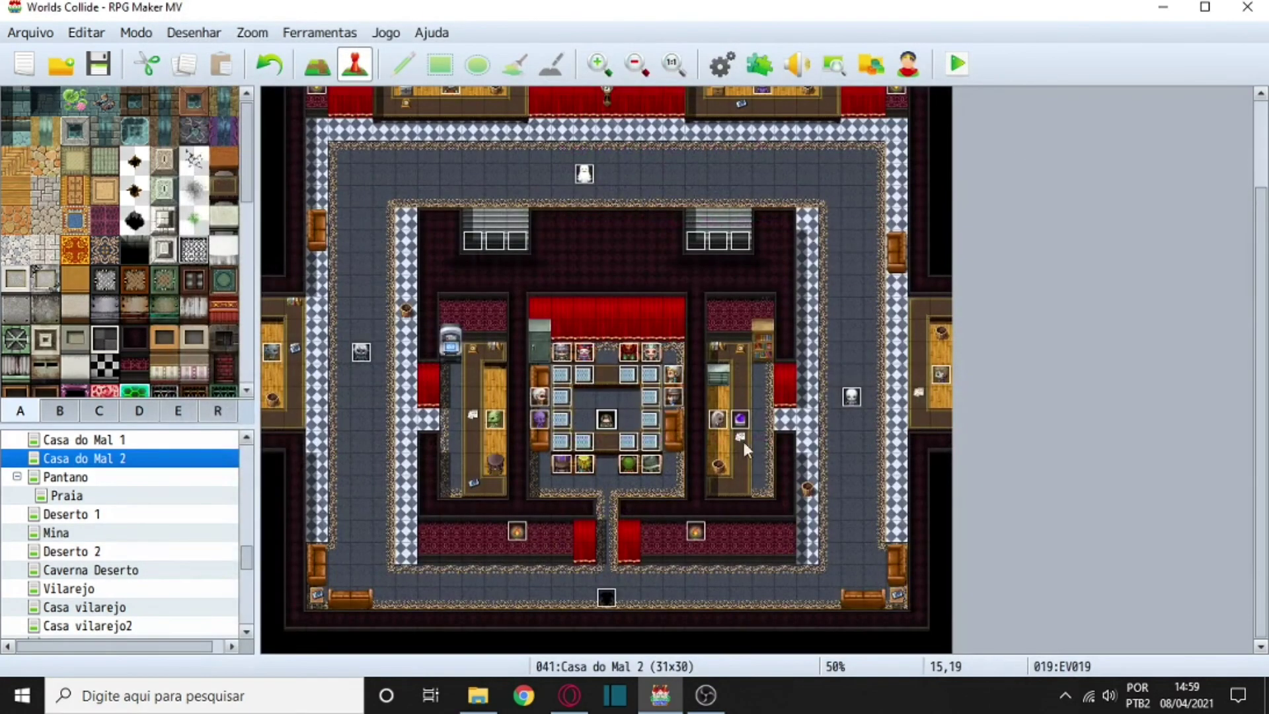